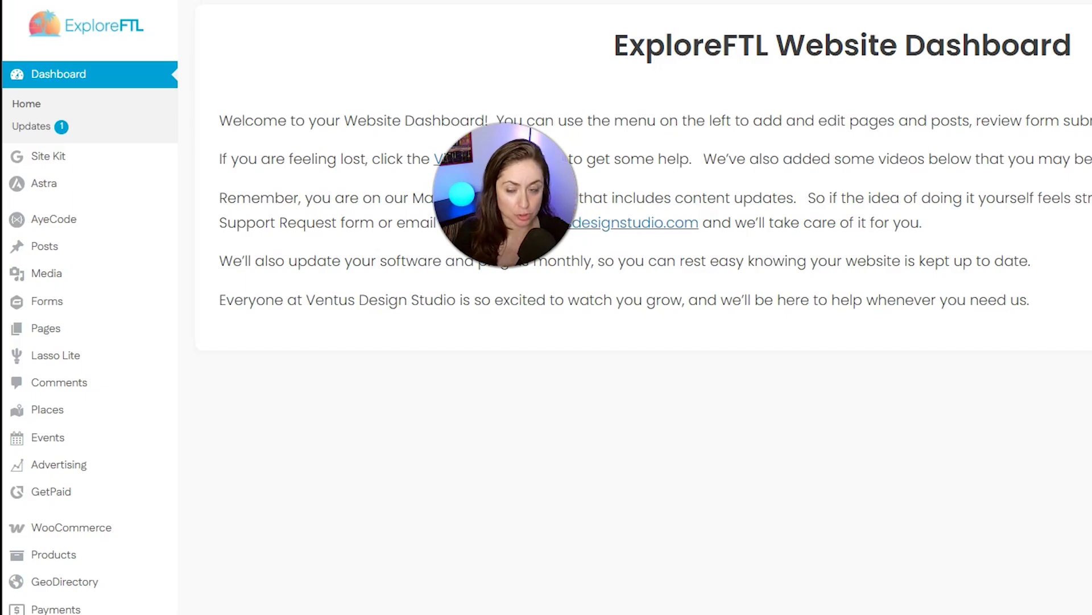
Scroll down the WordPress admin sidebar to reach the Templates menu.
{"action": "scroll", "coordinate": [287, 485], "scroll_direction": "down", "scroll_amount": 4}
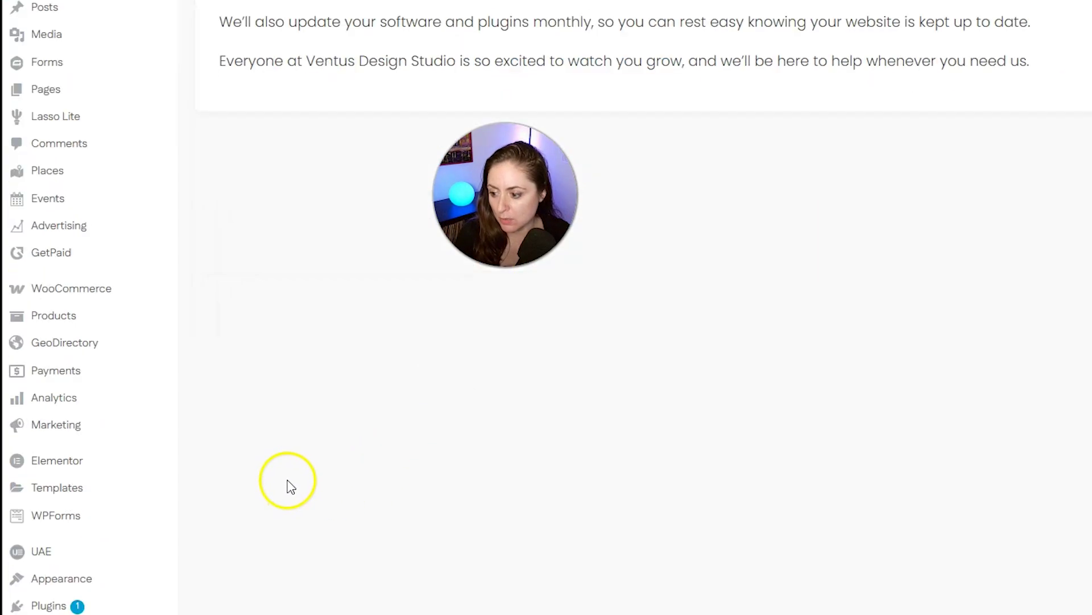
{"action": "scroll", "coordinate": [287, 485], "scroll_direction": "down", "scroll_amount": 2}
Set up a new Loop Item template with source Posts, named 'Live Search Loop Item'.
{"action": "mouse_move", "coordinate": [85, 371]}
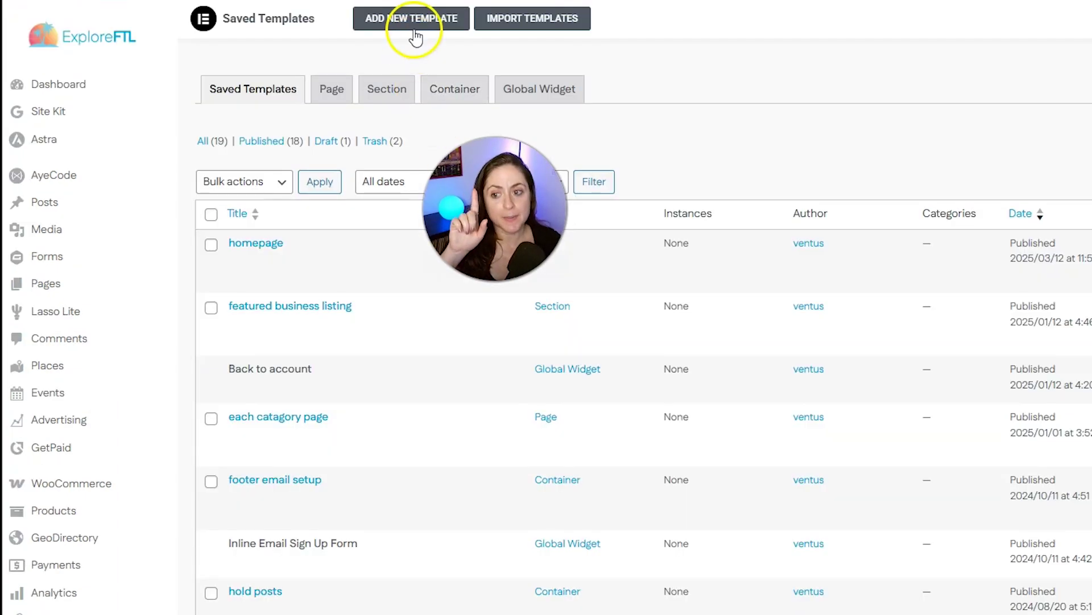
{"action": "left_click", "coordinate": [388, 30]}
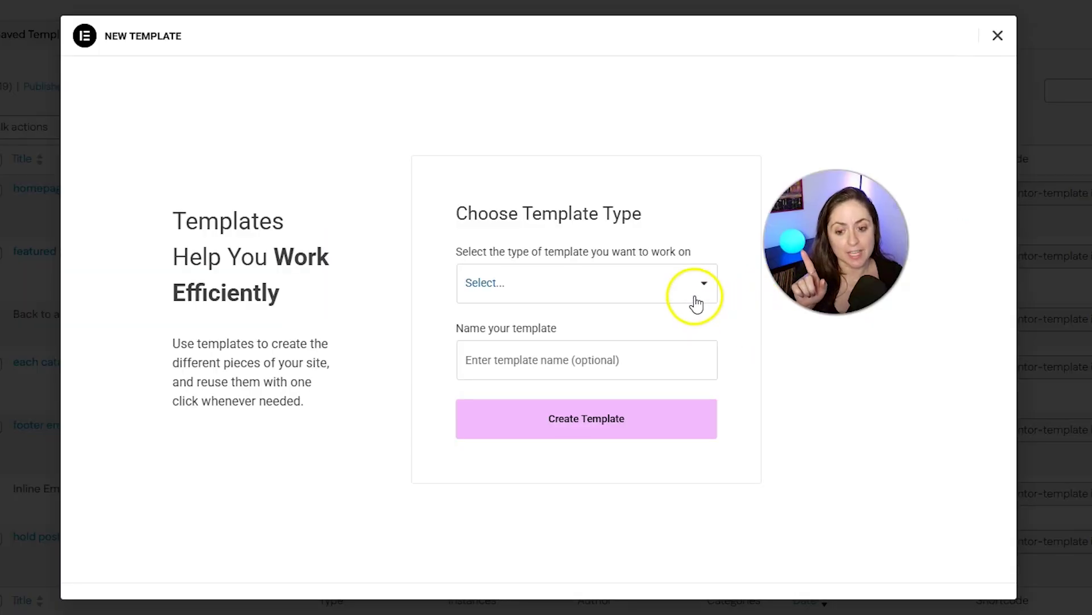
{"action": "left_click", "coordinate": [695, 303]}
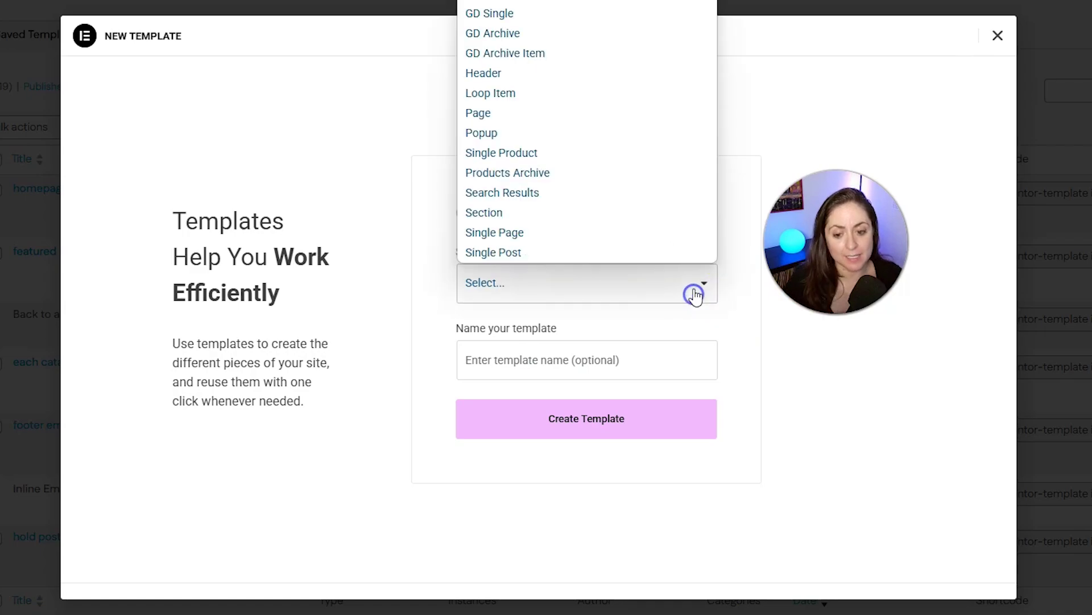
{"action": "left_click", "coordinate": [594, 97]}
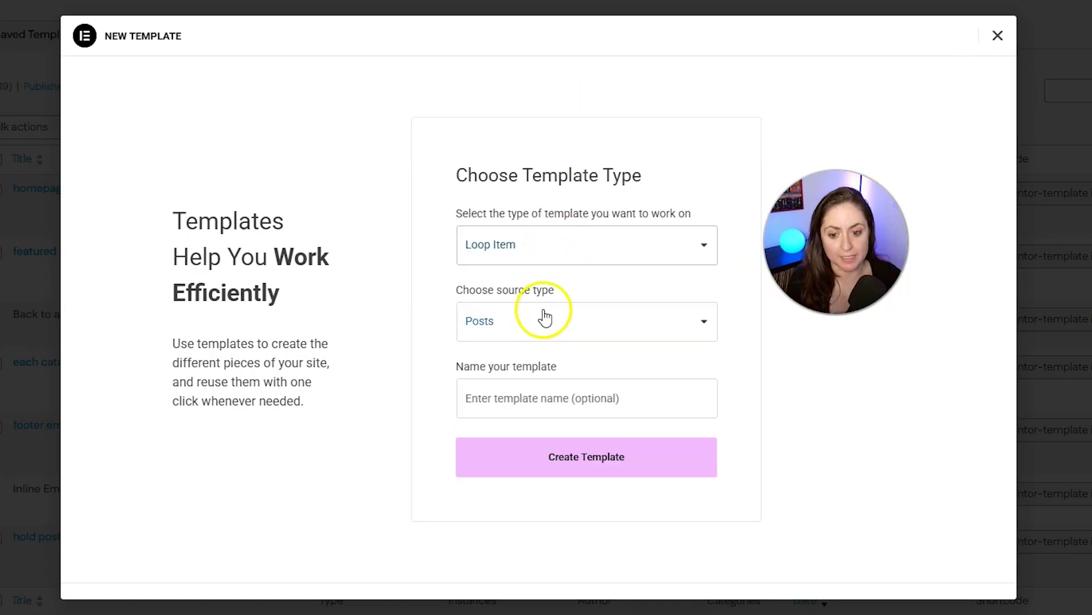
{"action": "left_click", "coordinate": [516, 322]}
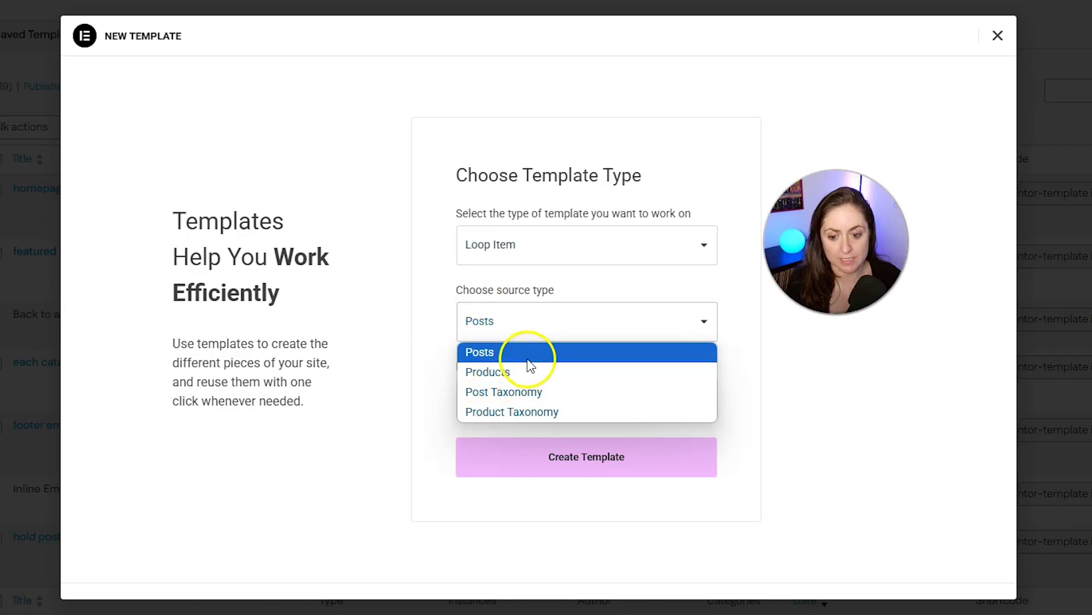
{"action": "left_click", "coordinate": [527, 358]}
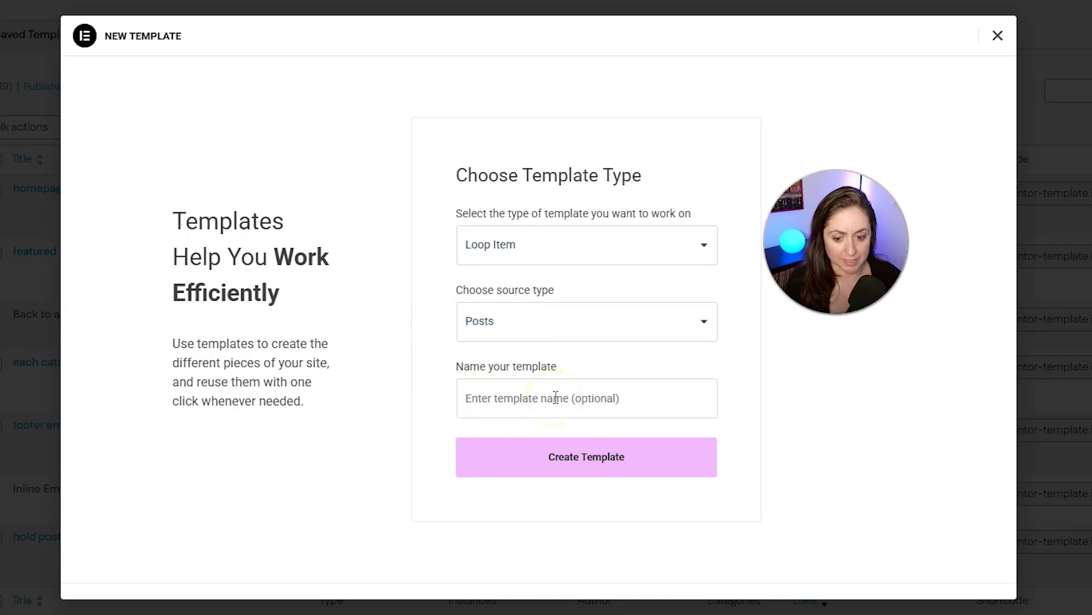
{"action": "type", "text": "Live Search Loop Item"}
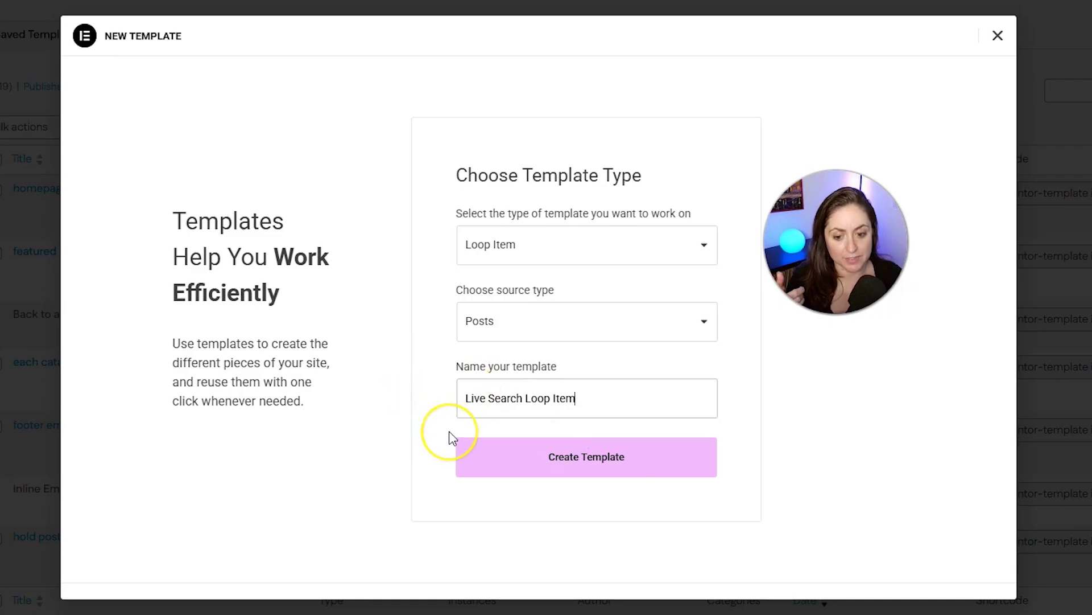
Create the template, close the library, and add a single empty flexbox container.
{"action": "left_click", "coordinate": [496, 472]}
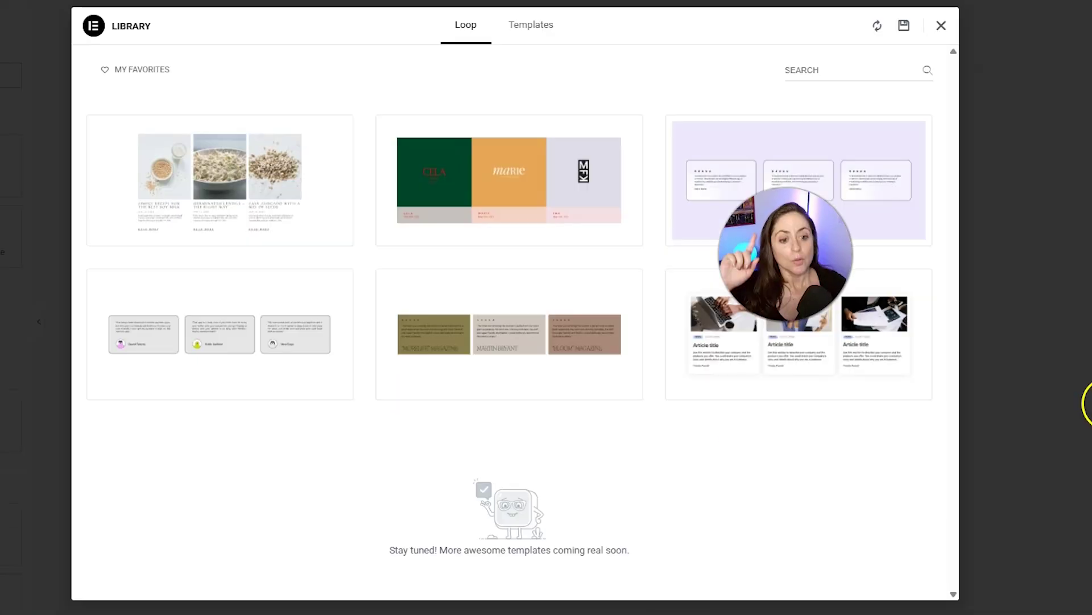
{"action": "left_click", "coordinate": [945, 35]}
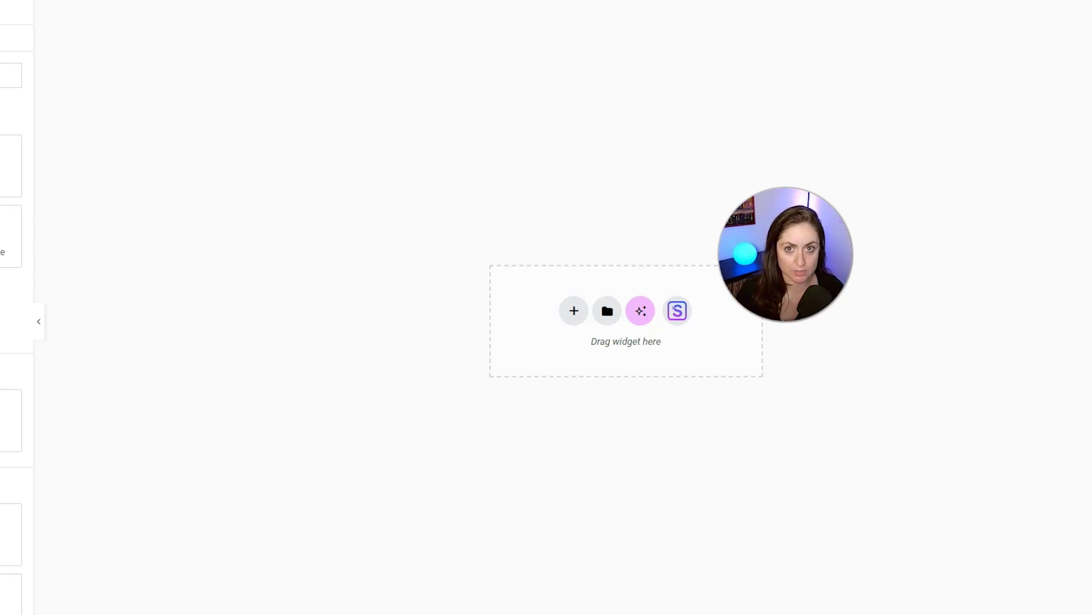
{"action": "left_click", "coordinate": [493, 295]}
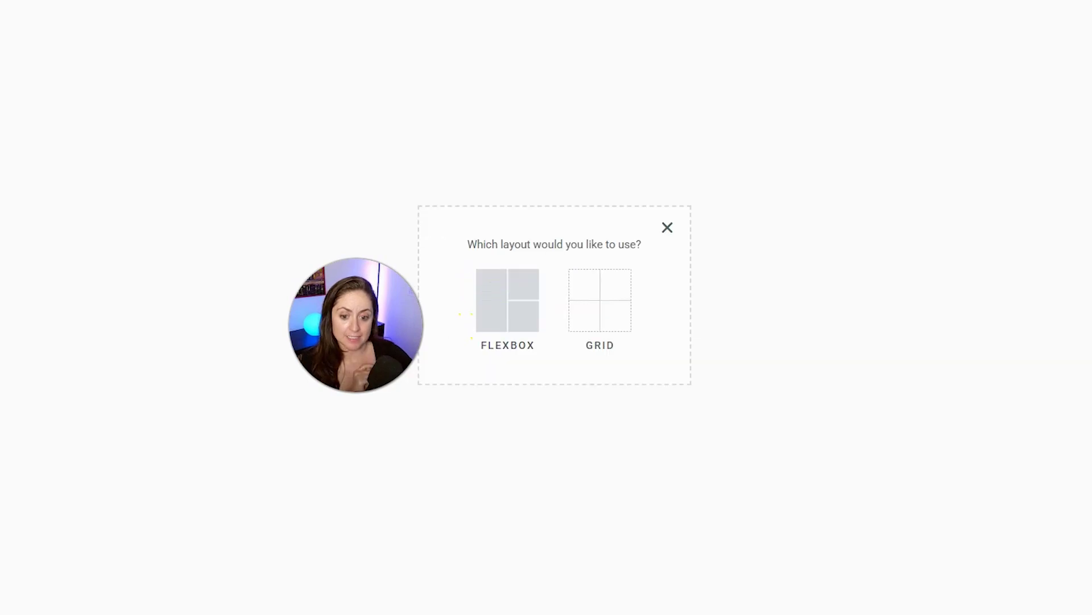
{"action": "left_click", "coordinate": [503, 327]}
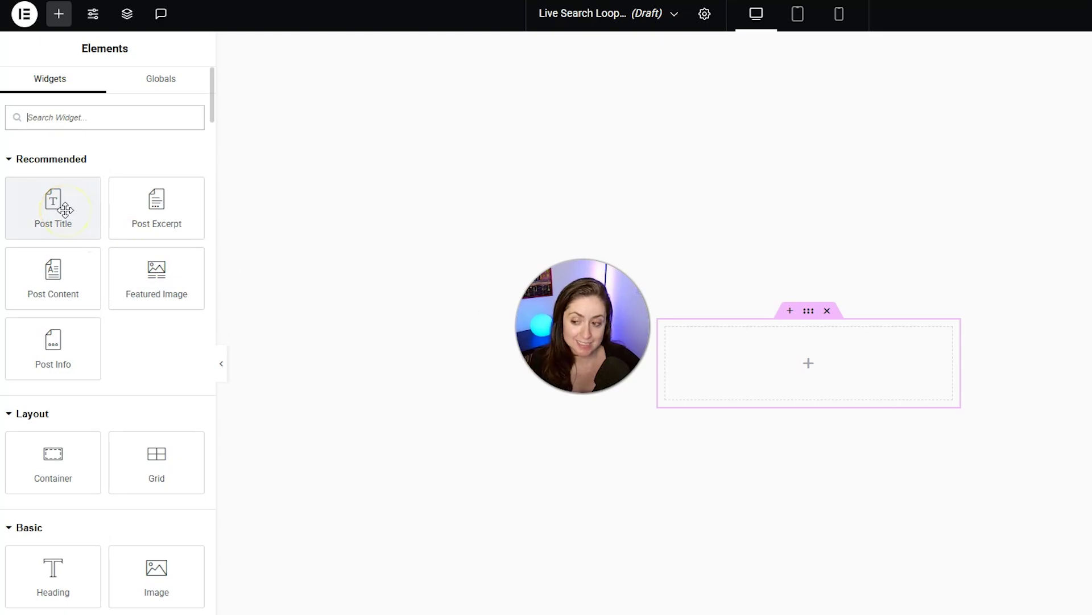
Add a Post Title widget linked to the Post URL and set to an H3 heading.
{"action": "left_click_drag", "start_coordinate": [65, 210], "coordinate": [795, 375]}
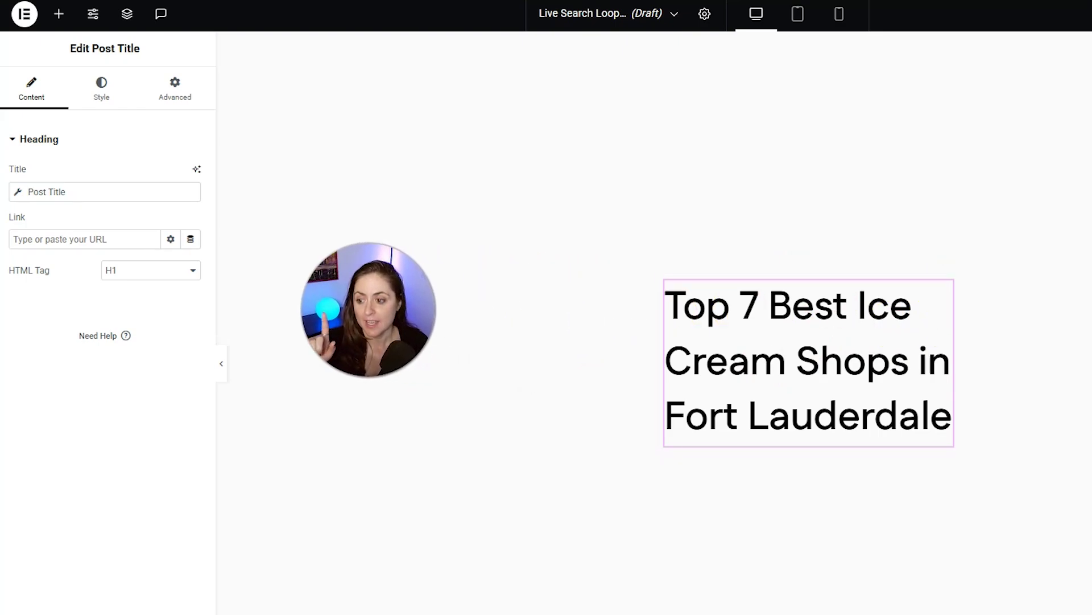
{"action": "left_click", "coordinate": [190, 239]}
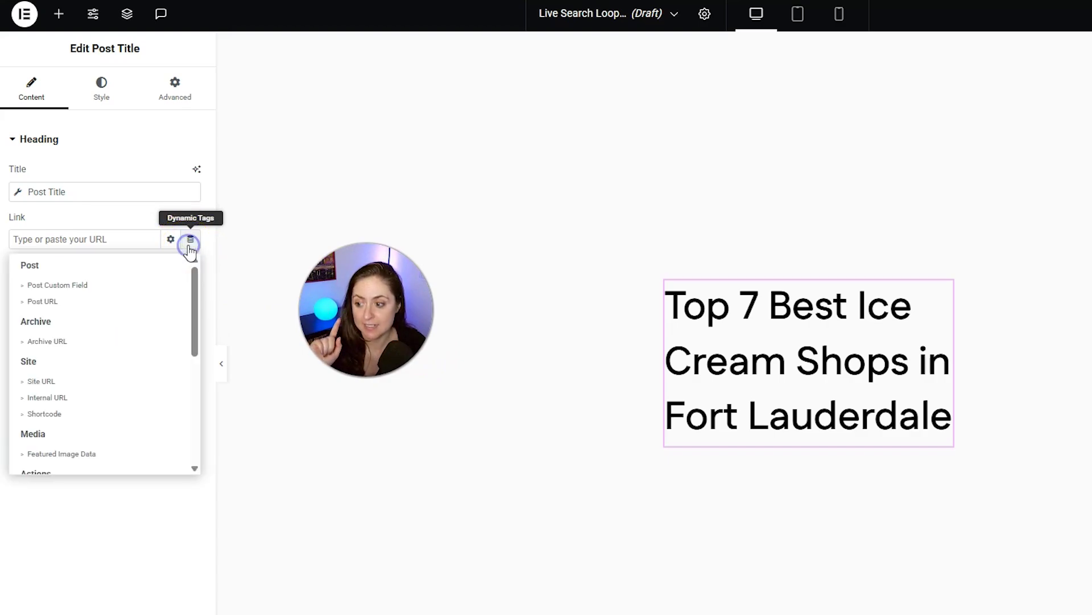
{"action": "left_click", "coordinate": [75, 305]}
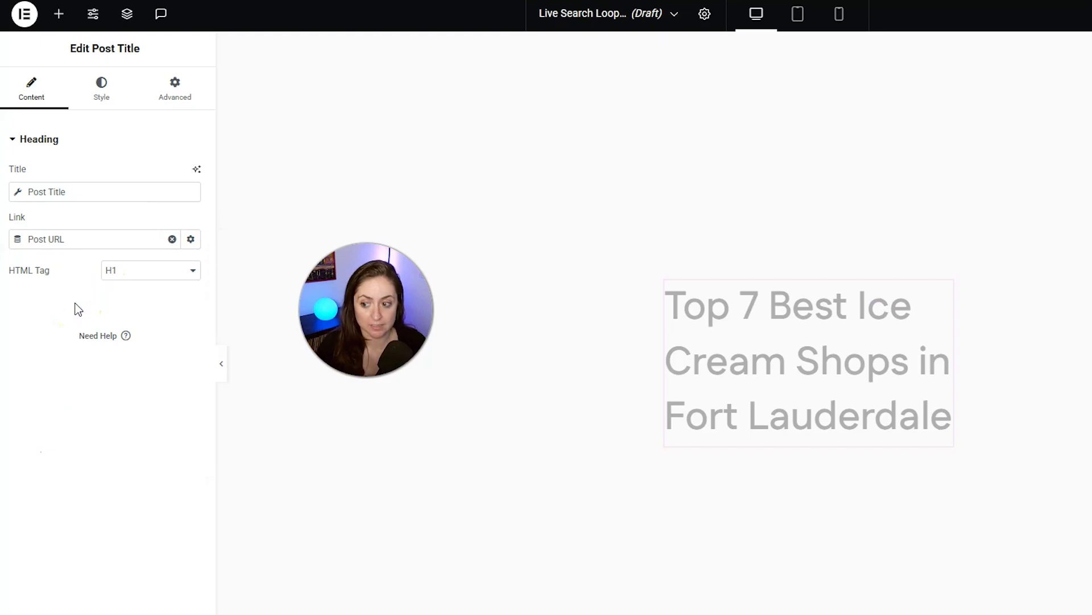
{"action": "left_click", "coordinate": [163, 276]}
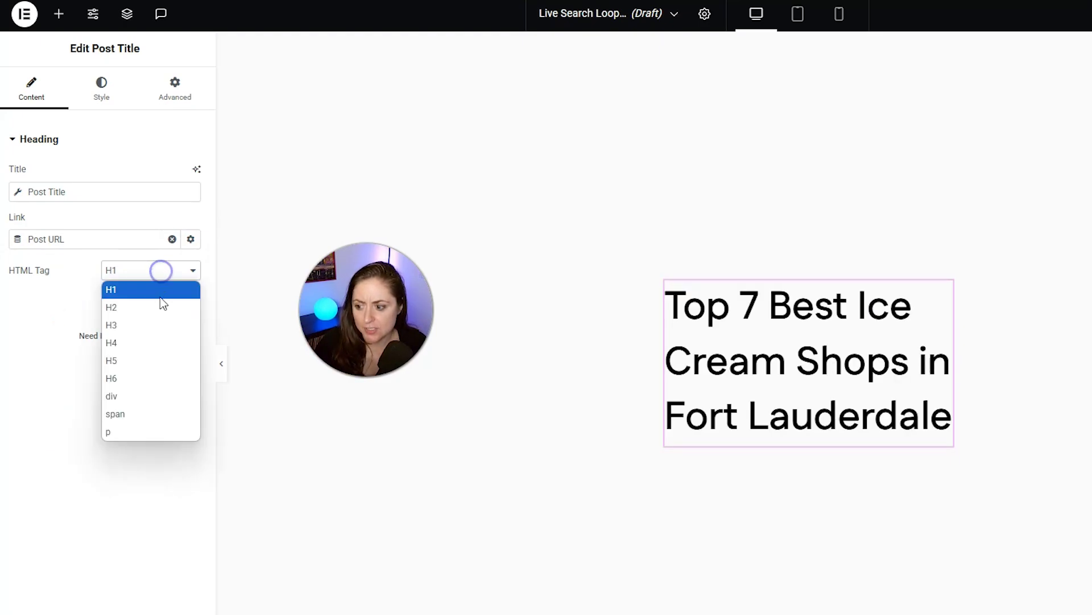
{"action": "left_click", "coordinate": [160, 324]}
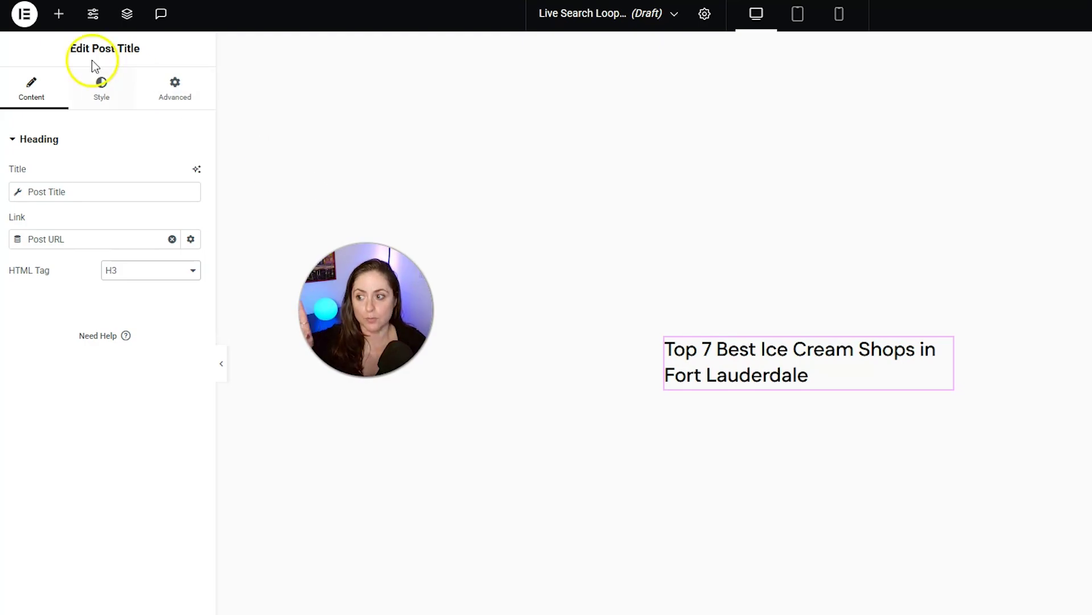
{"action": "left_click", "coordinate": [58, 14]}
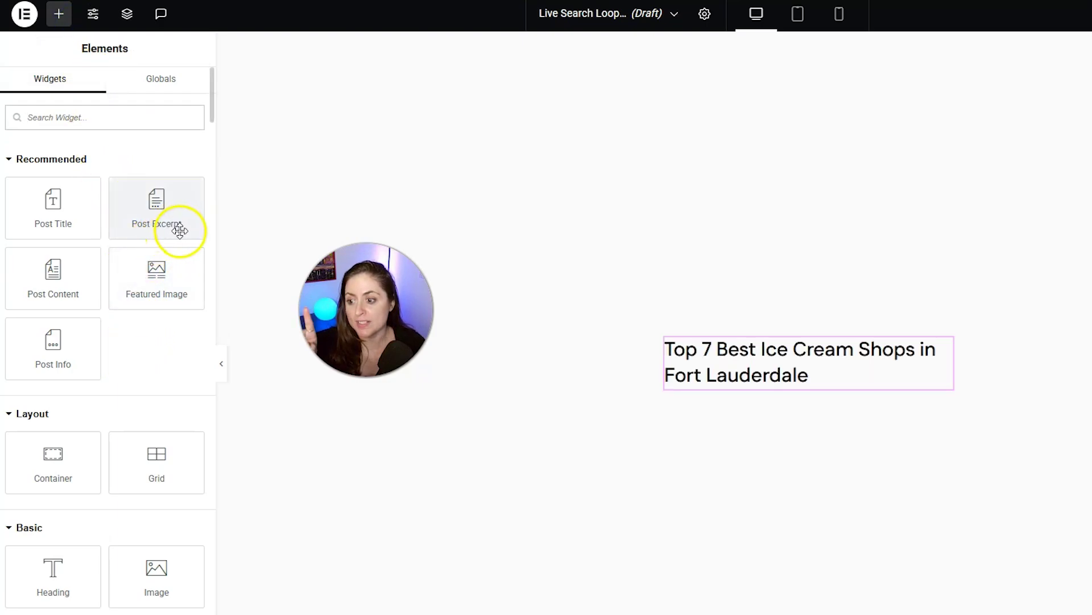
Drop a Post Excerpt widget directly beneath the Post Title.
{"action": "left_click_drag", "start_coordinate": [173, 224], "coordinate": [757, 382]}
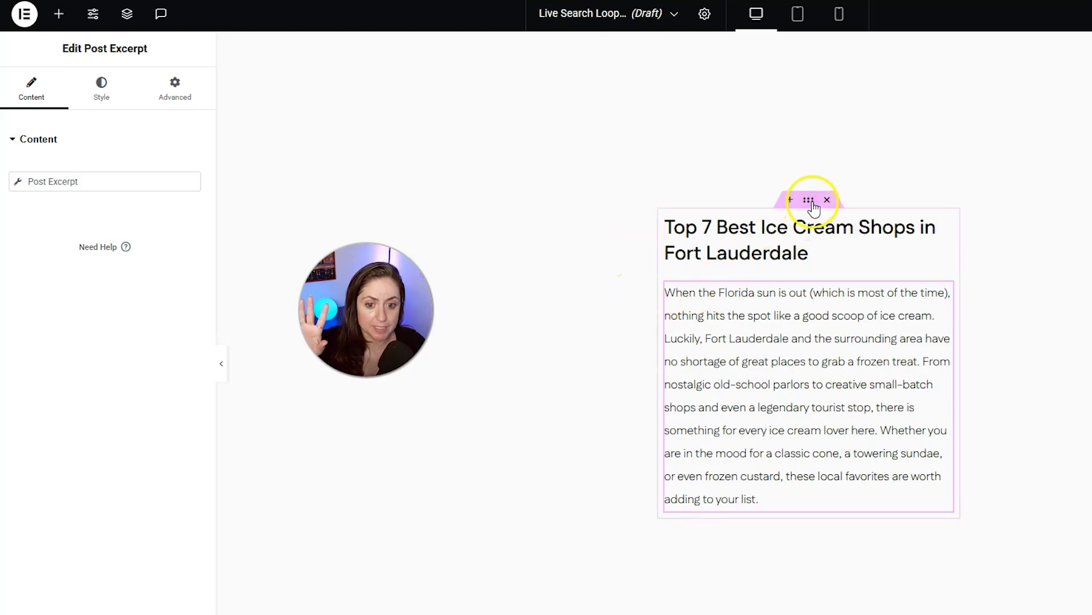
Give the container a classic background using the post's Featured Image.
{"action": "left_click", "coordinate": [810, 199]}
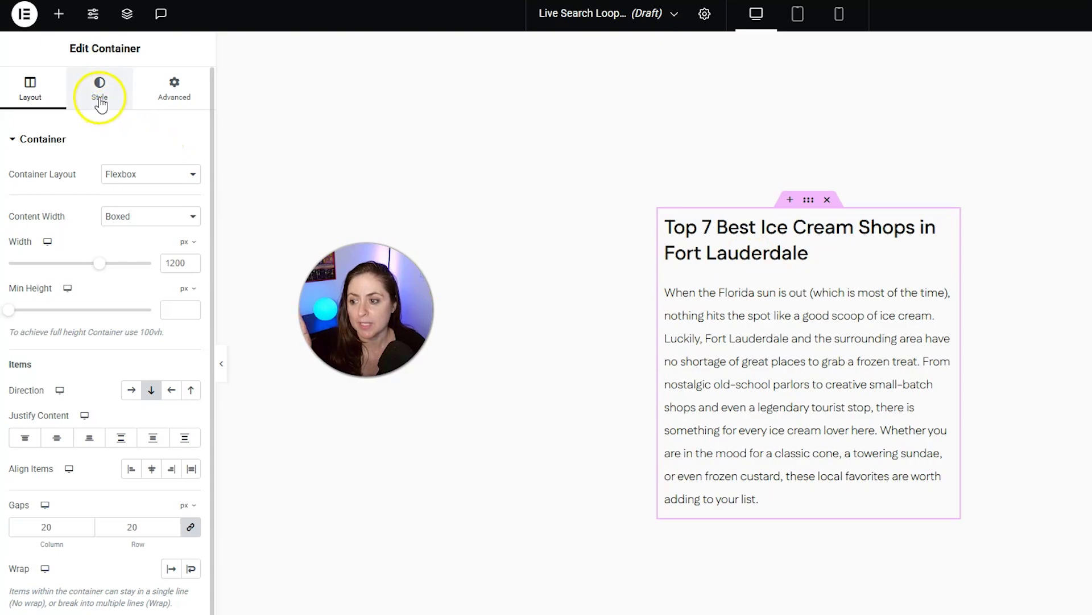
{"action": "left_click", "coordinate": [101, 103]}
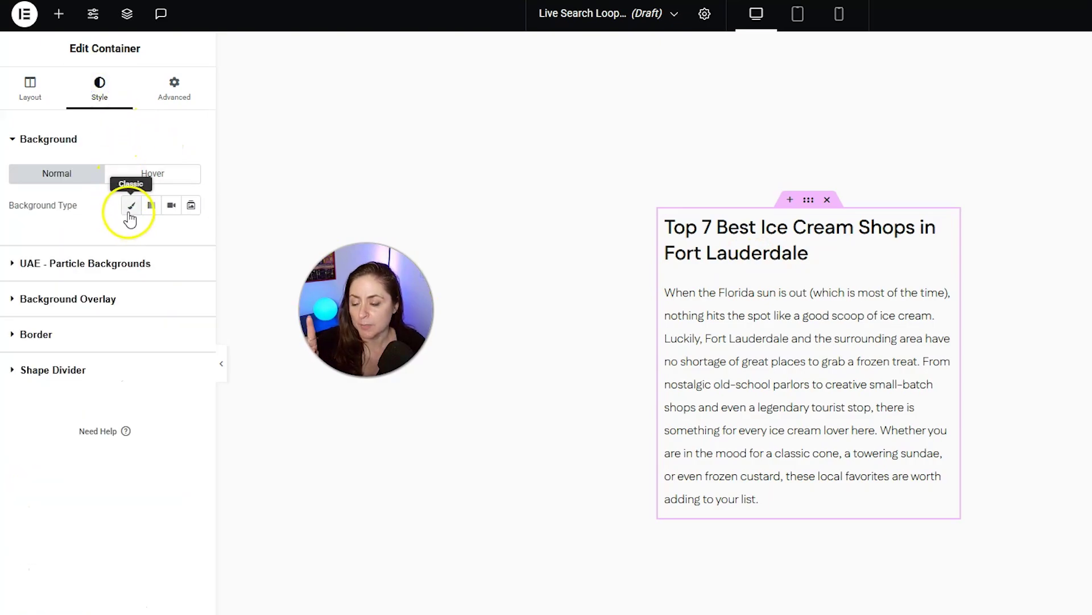
{"action": "left_click", "coordinate": [131, 206]}
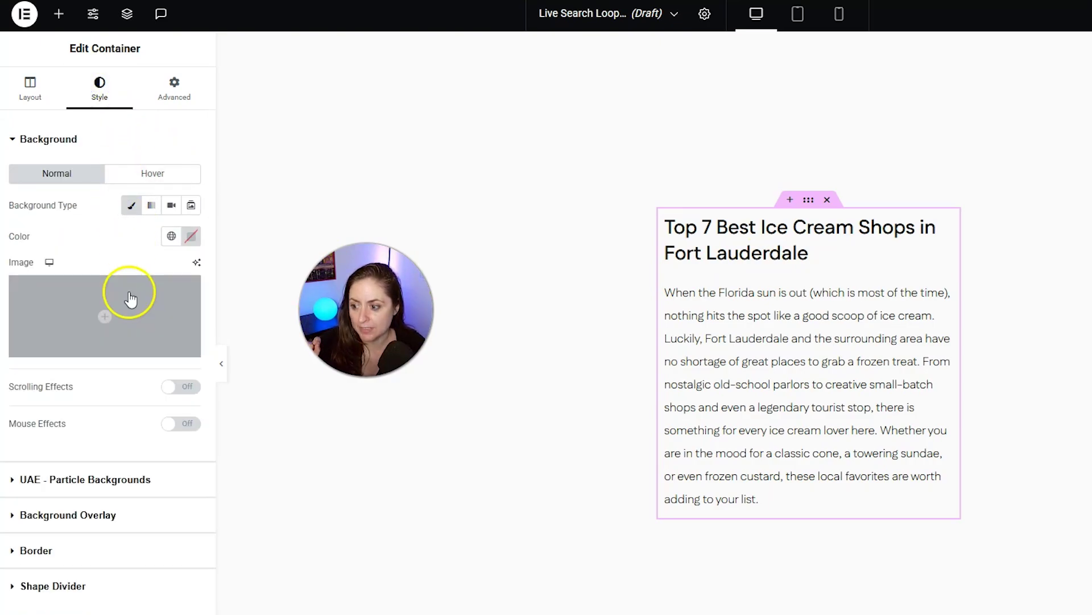
{"action": "mouse_move", "coordinate": [151, 309]}
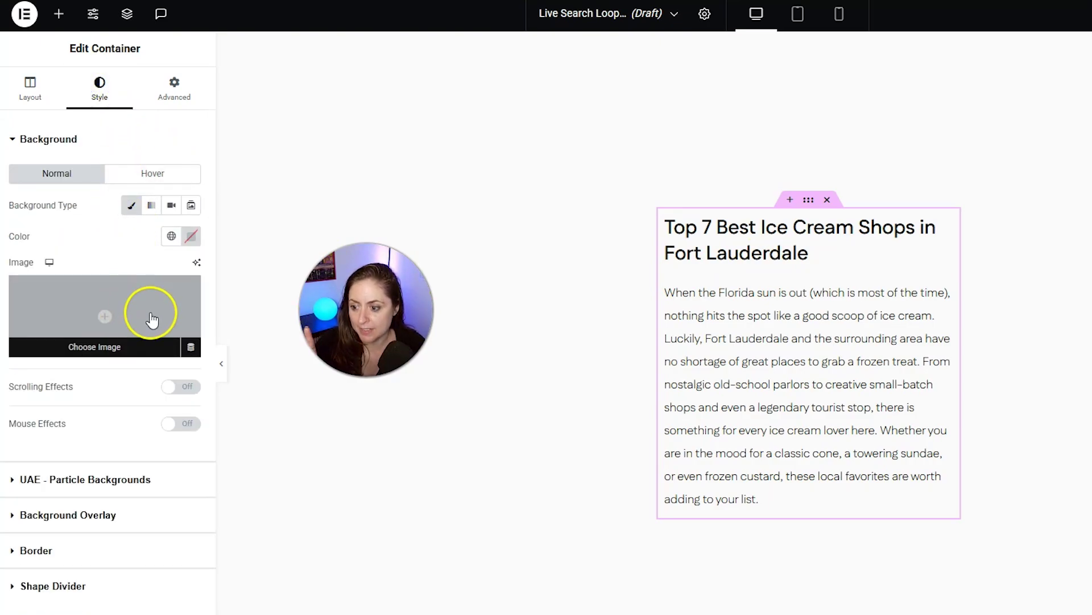
{"action": "left_click", "coordinate": [190, 348]}
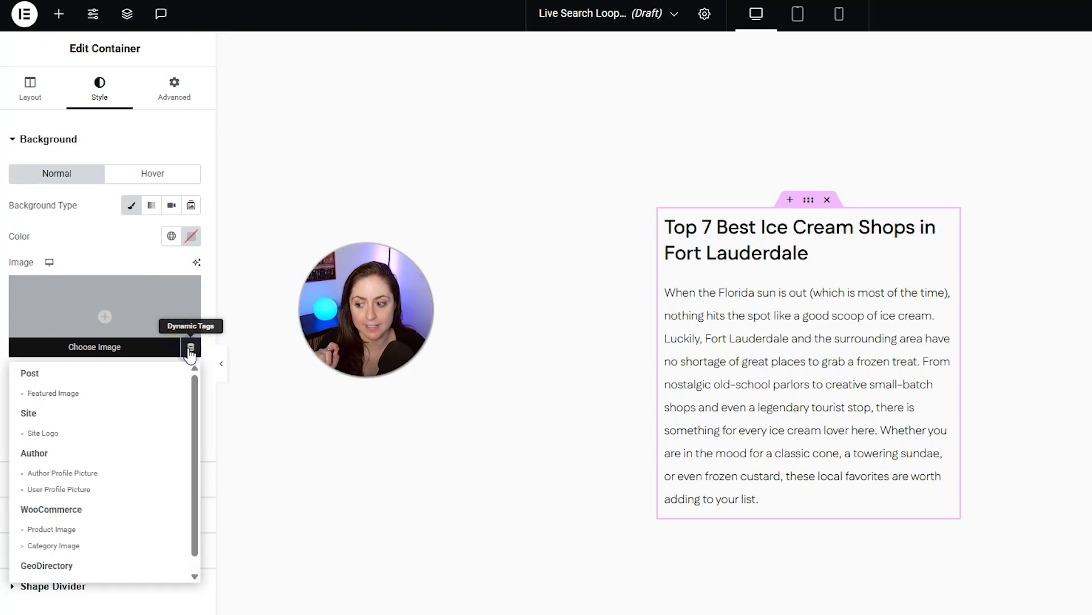
{"action": "left_click", "coordinate": [94, 393]}
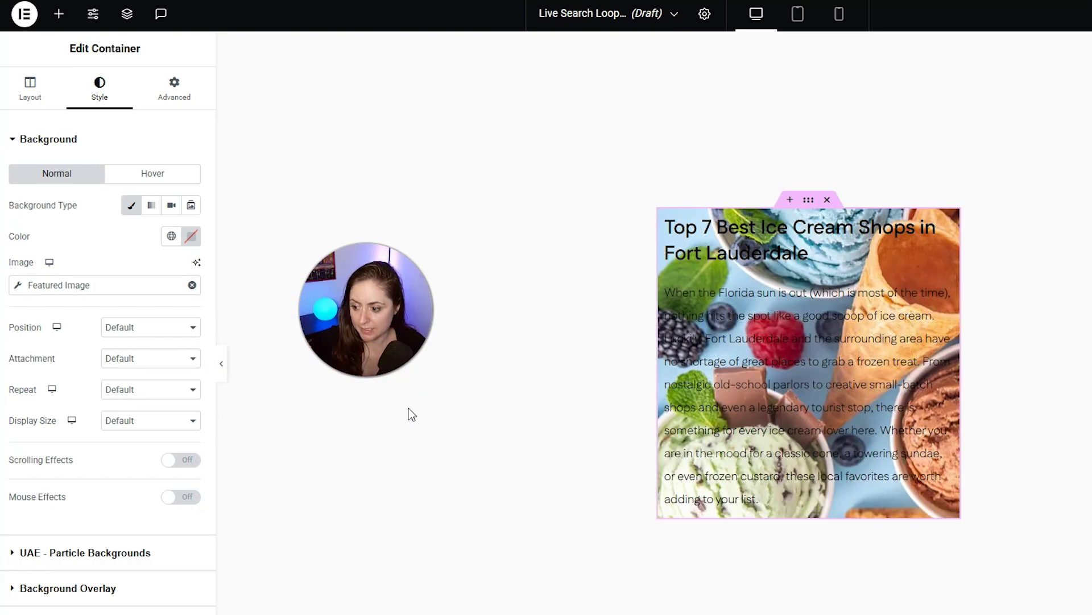
{"action": "left_click", "coordinate": [211, 421]}
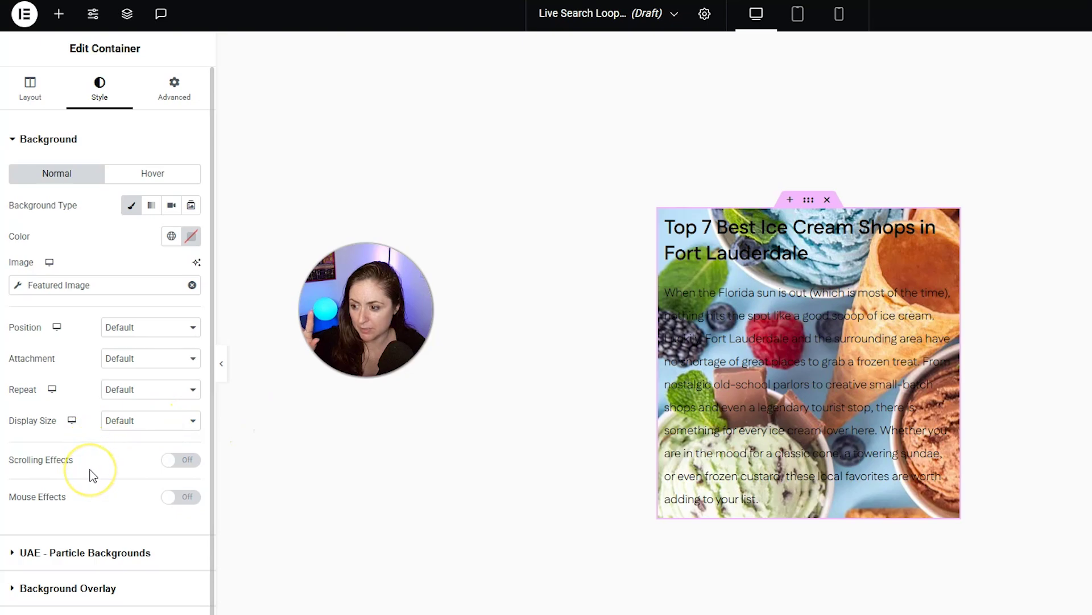
Add a classic white background overlay at 0.83 opacity.
{"action": "scroll", "coordinate": [92, 475], "scroll_direction": "down", "scroll_amount": 1}
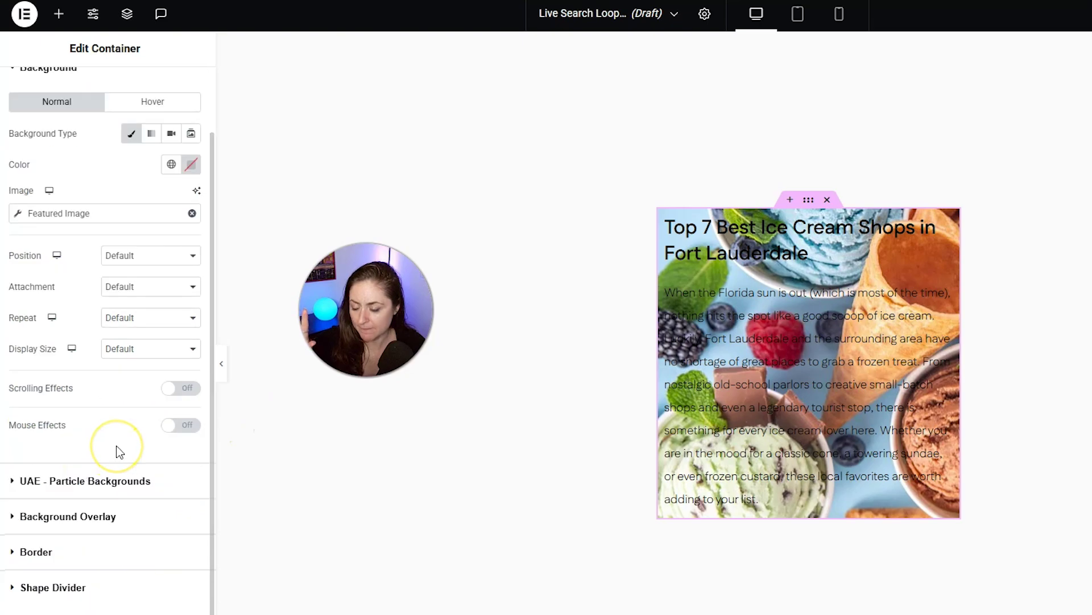
{"action": "left_click", "coordinate": [74, 519]}
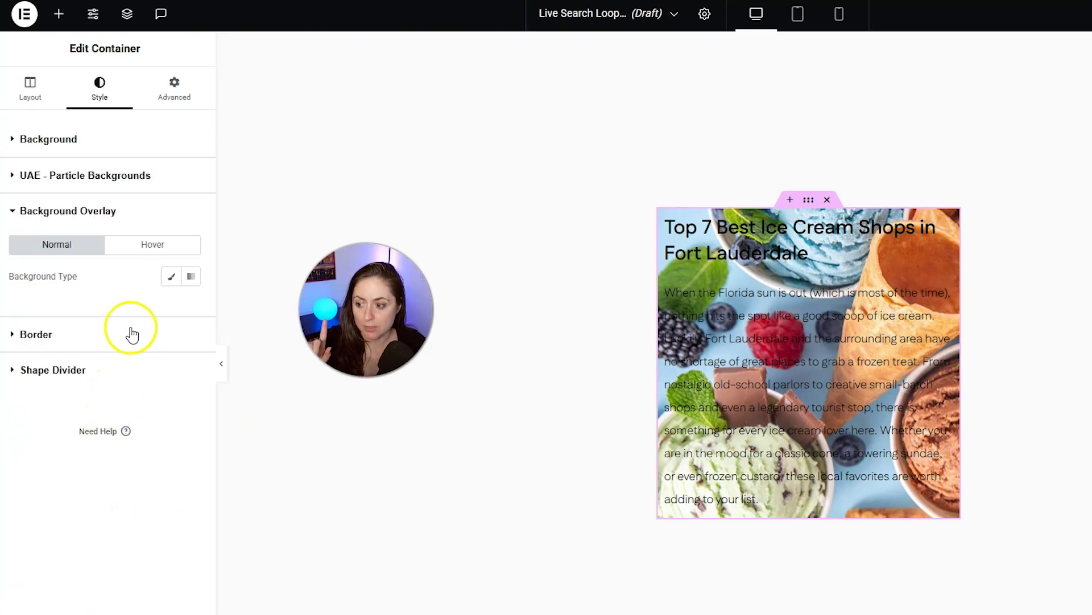
{"action": "left_click", "coordinate": [170, 277]}
{"action": "left_click", "coordinate": [191, 307]}
{"action": "left_click_drag", "start_coordinate": [109, 369], "coordinate": [93, 364]}
{"action": "left_click_drag", "start_coordinate": [79, 465], "coordinate": [127, 473]}
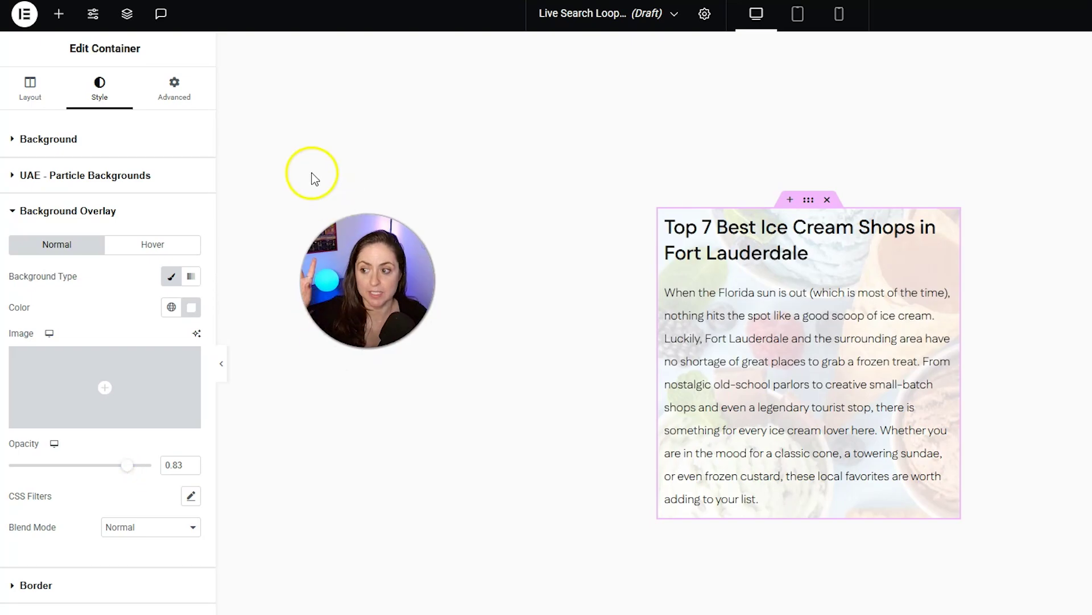
Search the widgets for 'button' and place a Button below the post excerpt.
{"action": "left_click", "coordinate": [59, 14]}
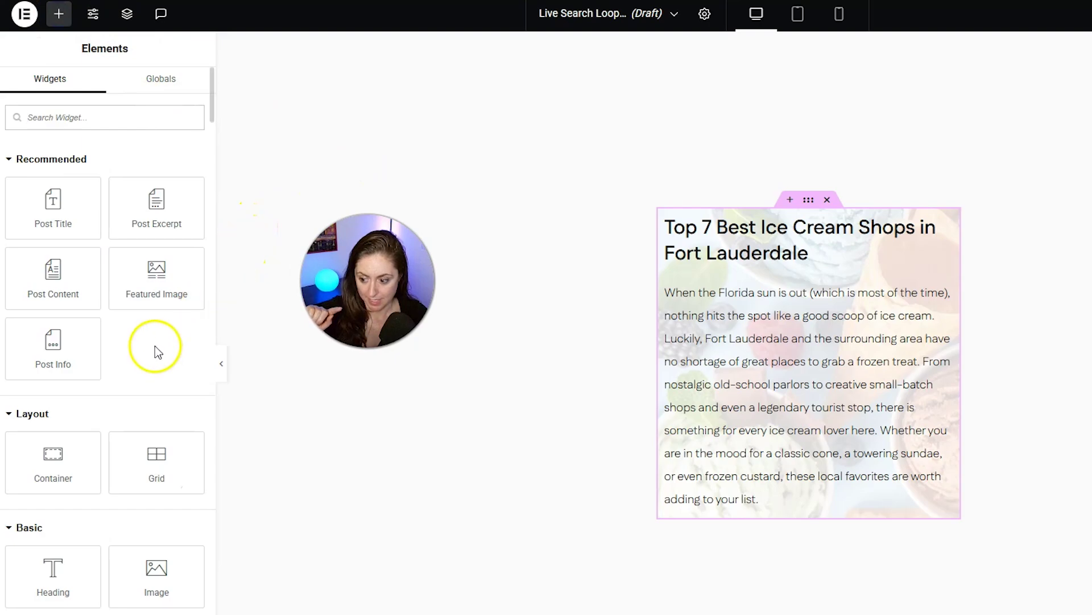
{"action": "scroll", "coordinate": [154, 342], "scroll_direction": "down", "scroll_amount": 5}
{"action": "scroll", "coordinate": [154, 344], "scroll_direction": "up", "scroll_amount": 5}
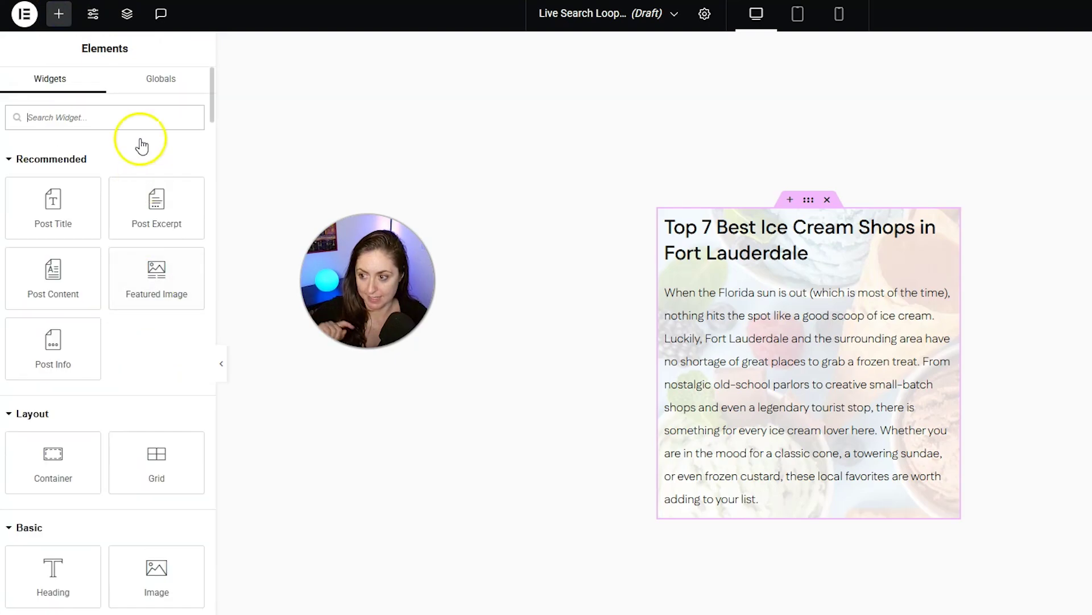
{"action": "left_click", "coordinate": [139, 124]}
{"action": "type", "text": "button"}
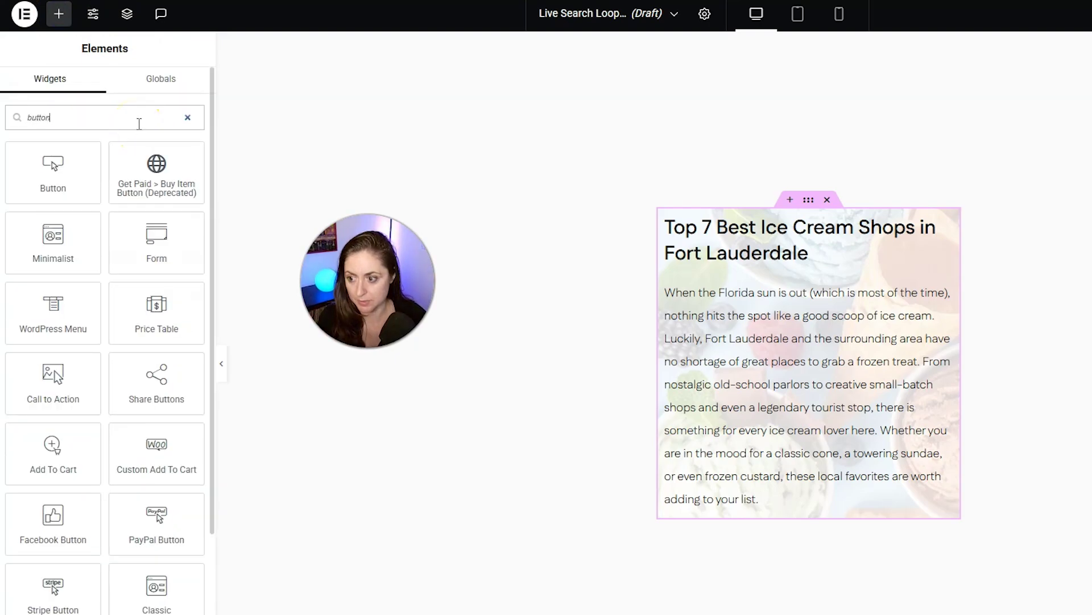
{"action": "left_click_drag", "start_coordinate": [40, 185], "coordinate": [737, 471]}
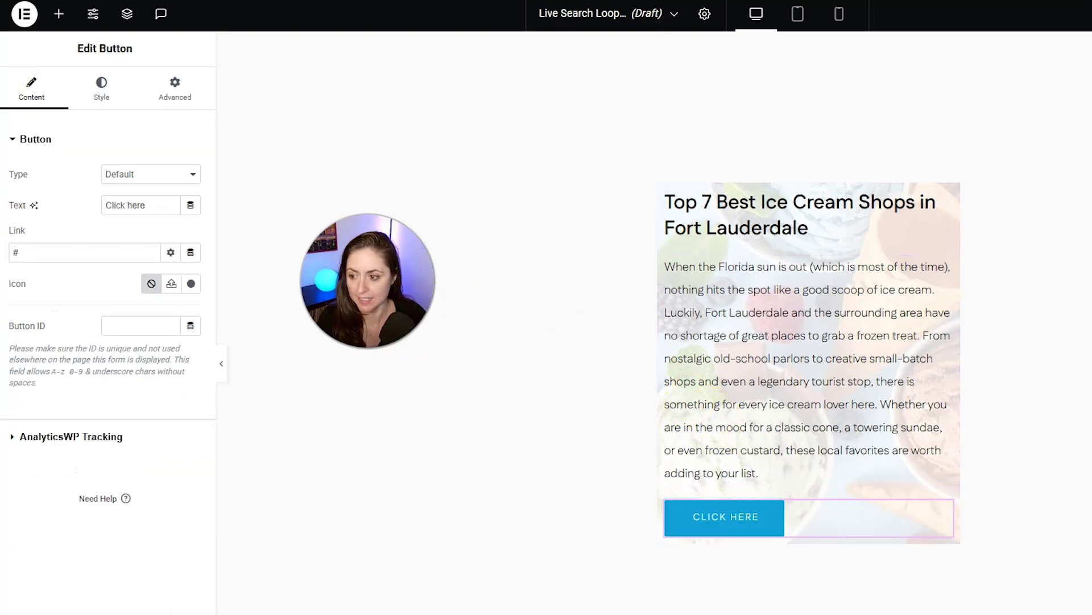
Label the button 'Read More', link it to the Post URL, and publish the template.
{"action": "left_click", "coordinate": [129, 202]}
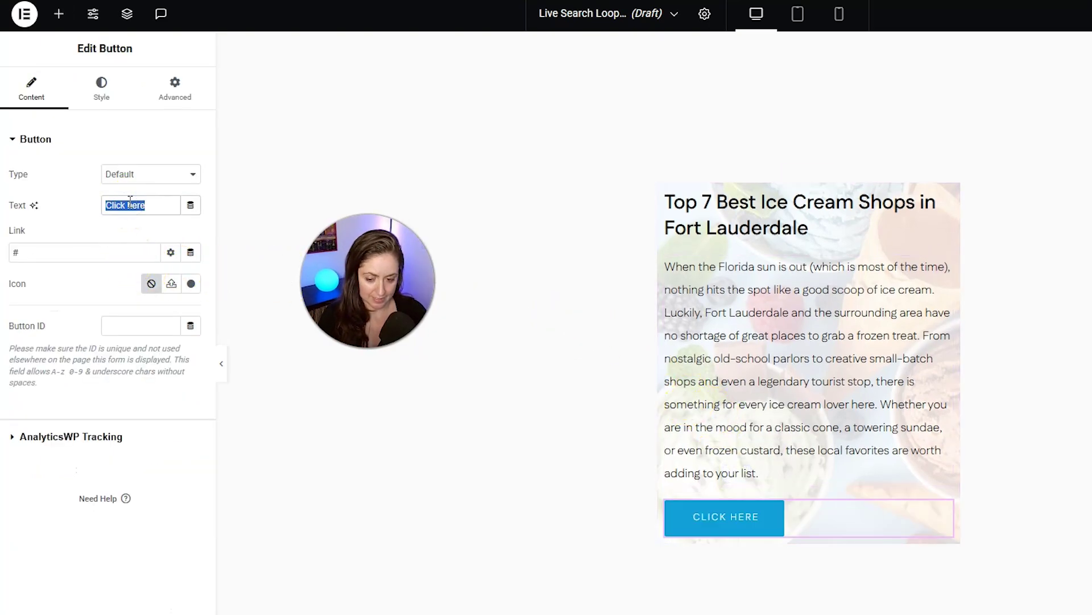
{"action": "type", "text": "Read More"}
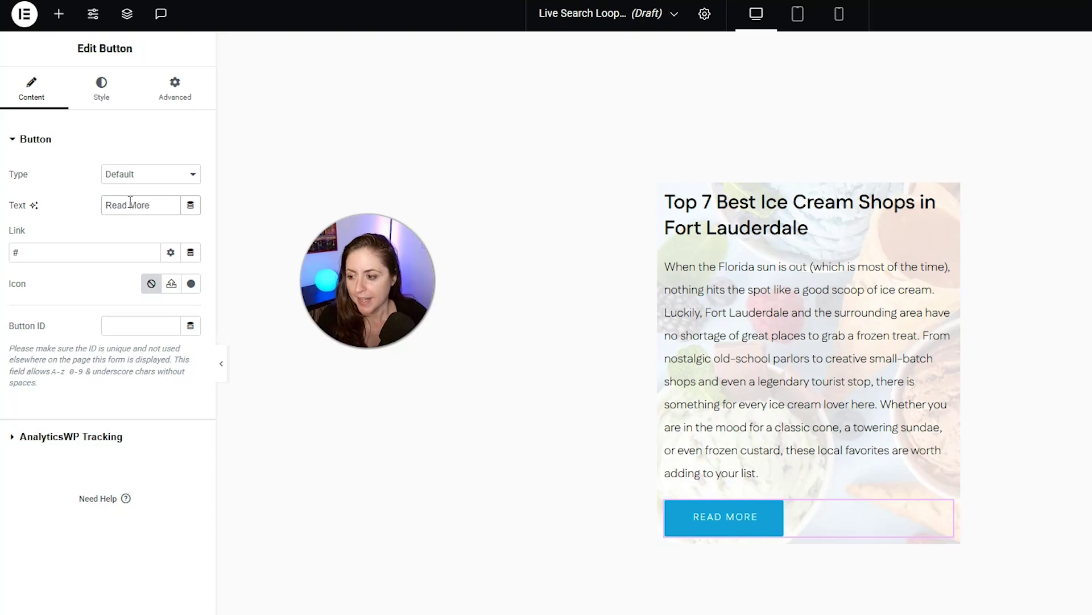
{"action": "left_click", "coordinate": [171, 252]}
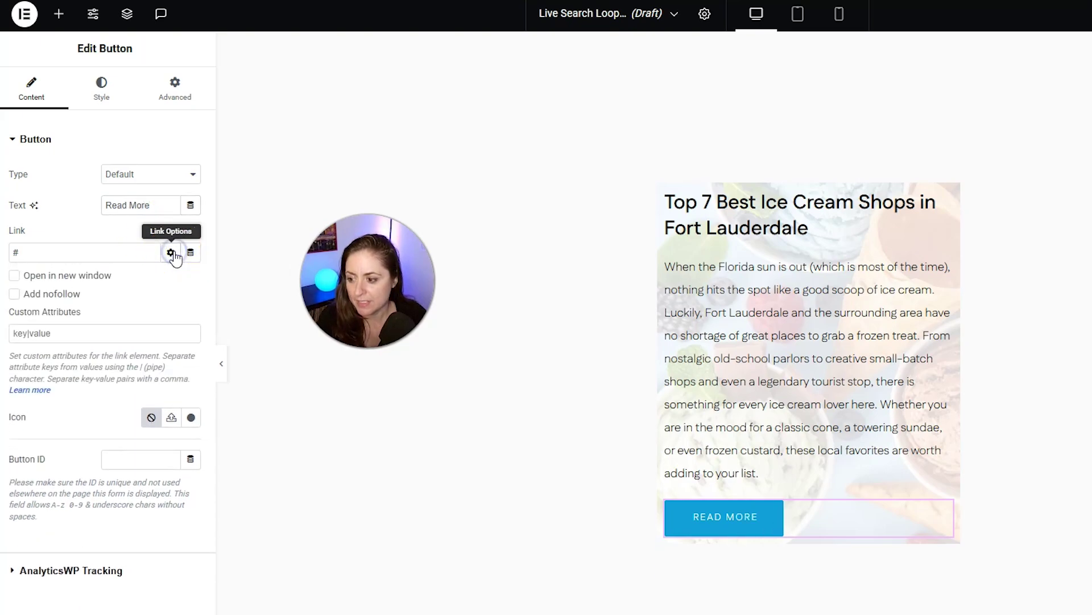
{"action": "left_click", "coordinate": [172, 253]}
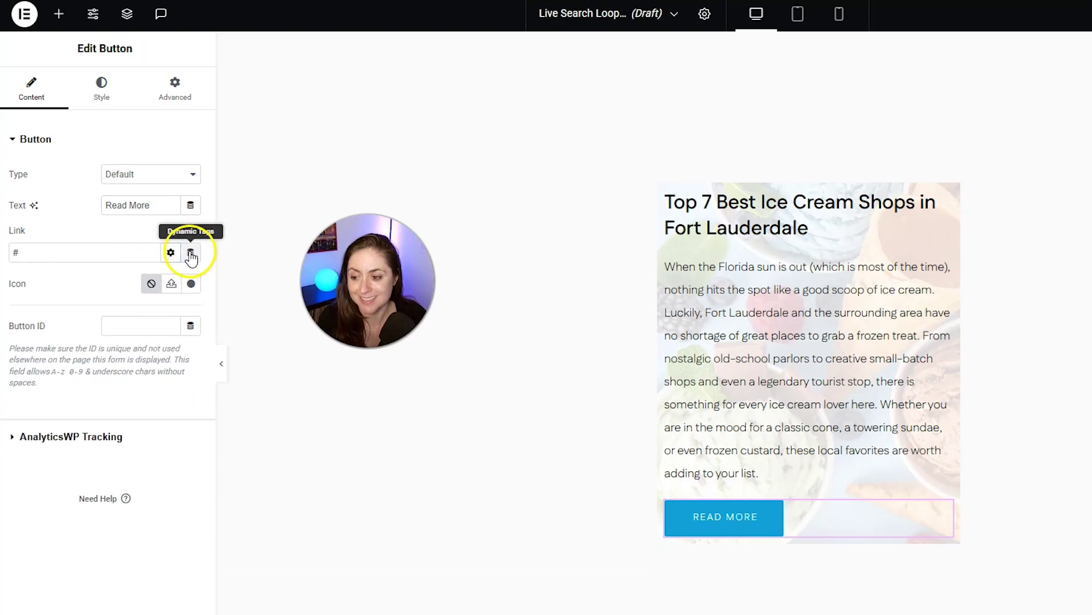
{"action": "left_click", "coordinate": [191, 253]}
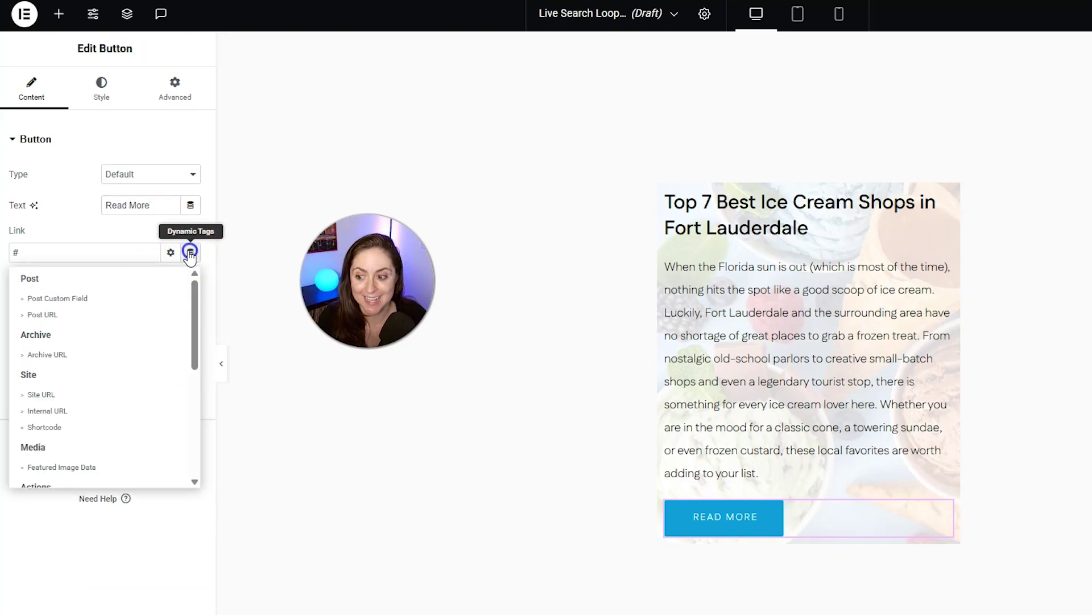
{"action": "left_click", "coordinate": [92, 328]}
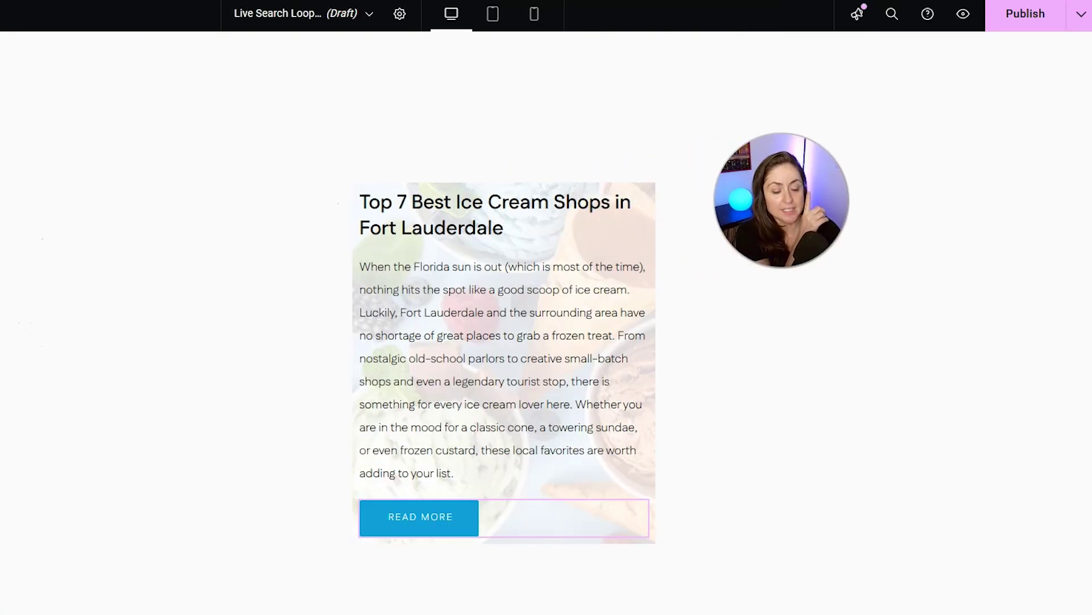
{"action": "left_click", "coordinate": [1029, 29]}
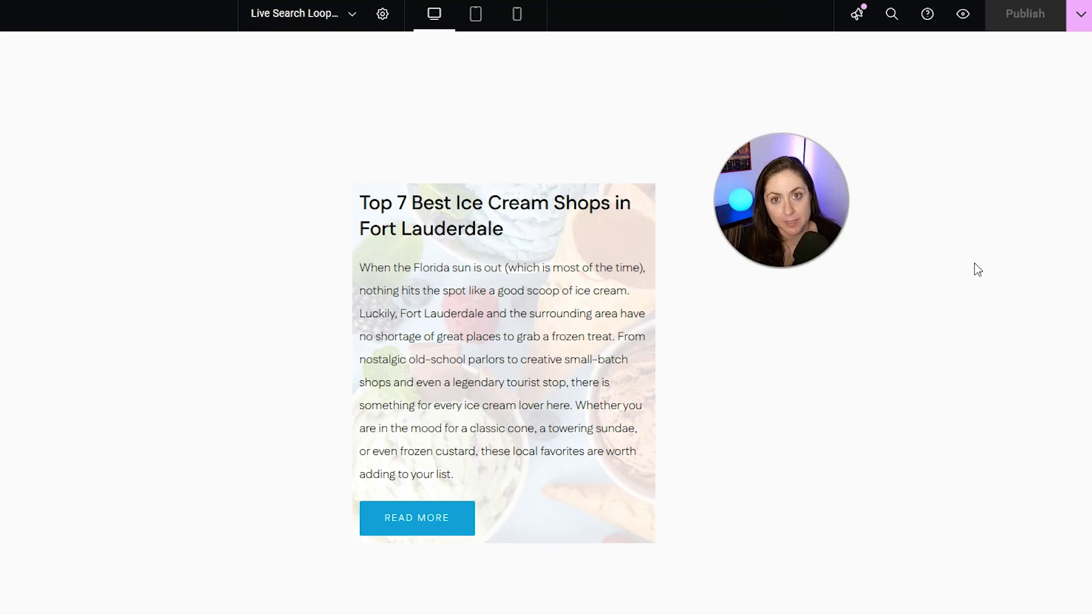
{"action": "left_click", "coordinate": [23, 17]}
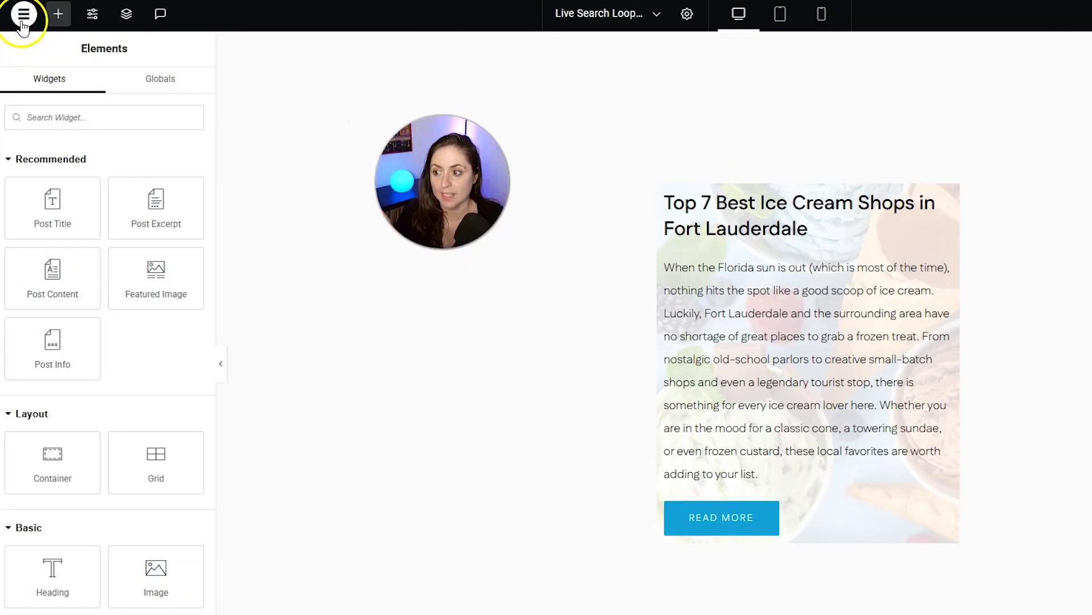
{"action": "left_click", "coordinate": [23, 17]}
Back in WordPress, publish a new page titled 'Search Bar' and edit it with Elementor.
{"action": "left_click", "coordinate": [60, 168]}
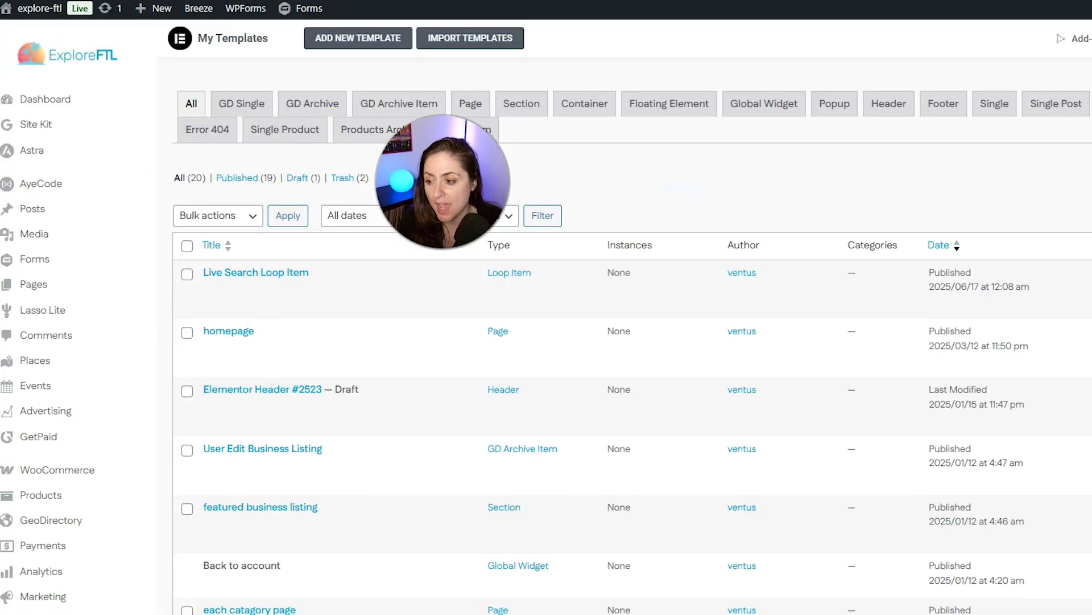
{"action": "mouse_move", "coordinate": [123, 289]}
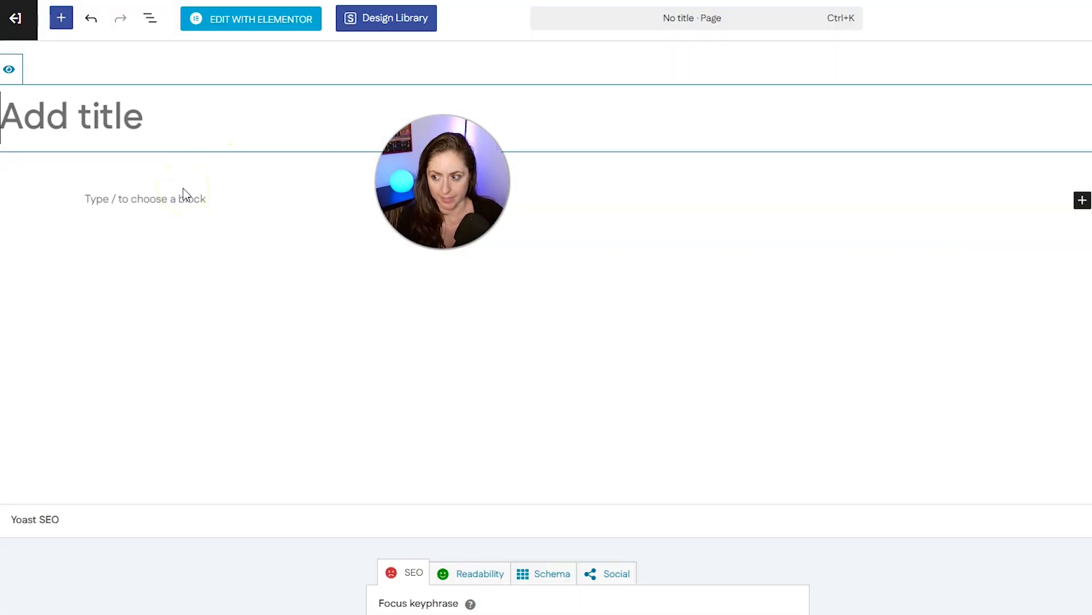
{"action": "type", "text": "Search Bar"}
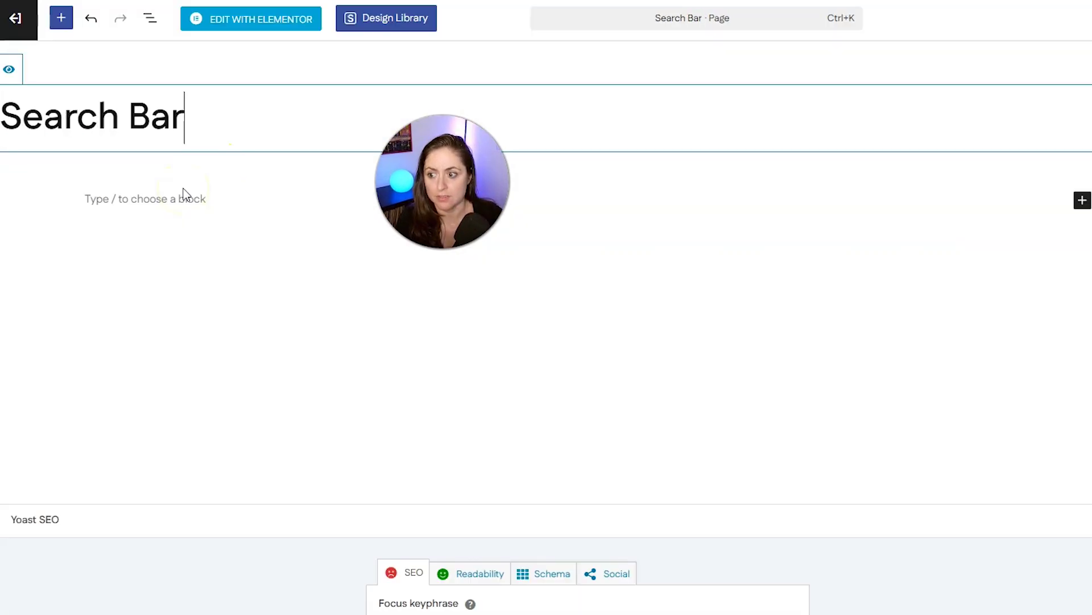
{"action": "left_click", "coordinate": [349, 199]}
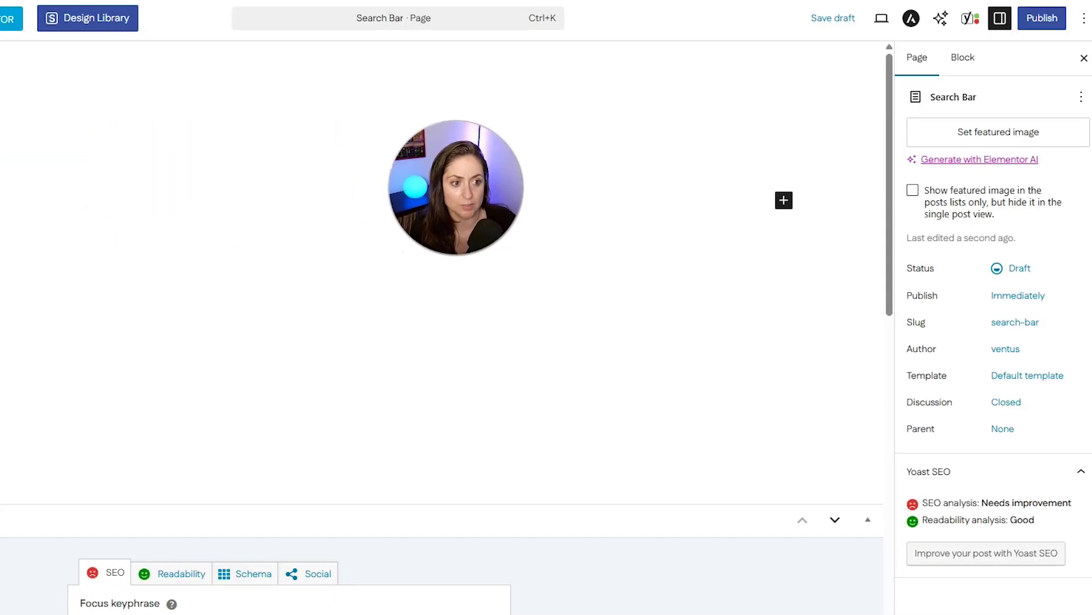
{"action": "left_click", "coordinate": [1042, 18]}
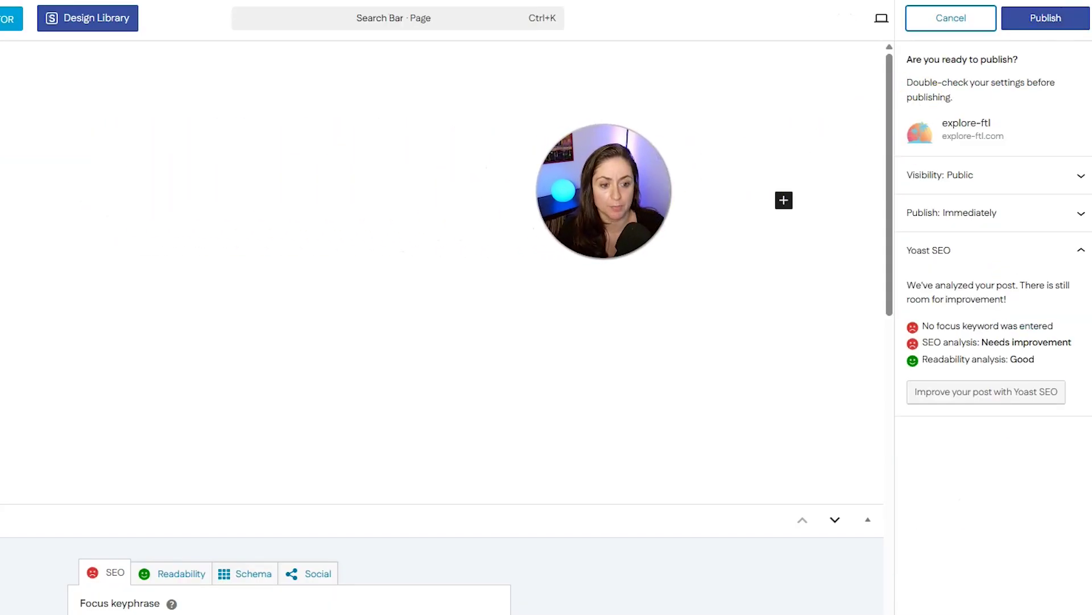
{"action": "left_click", "coordinate": [1045, 18]}
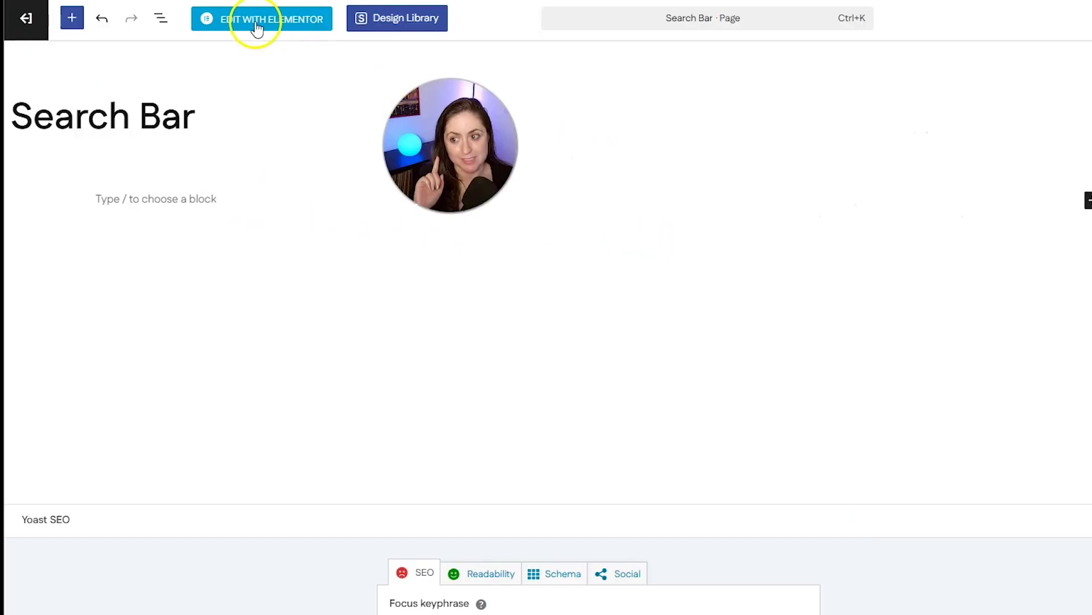
{"action": "left_click", "coordinate": [257, 26]}
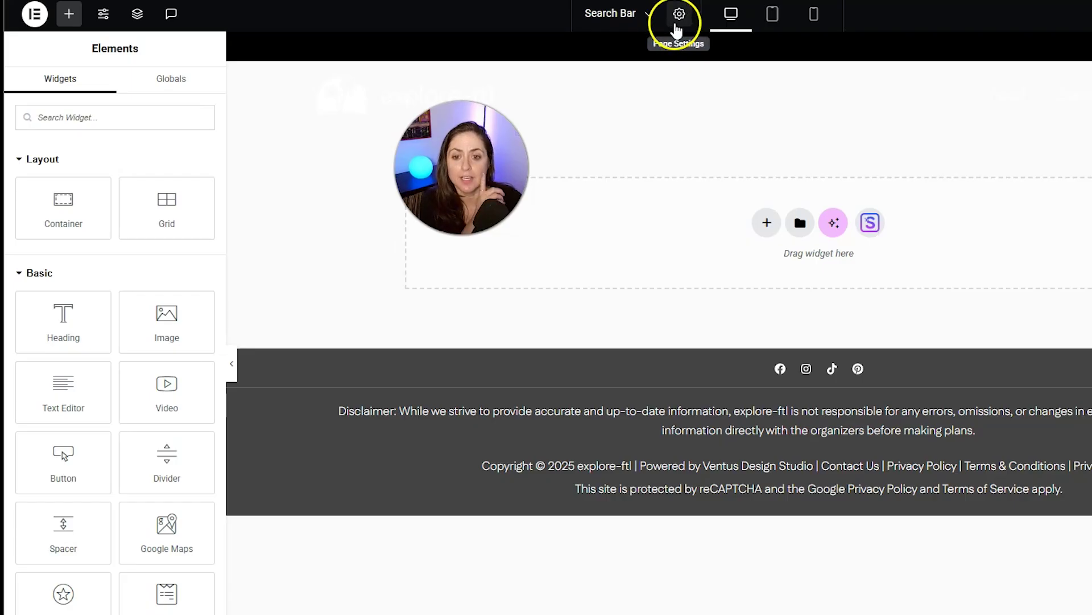
Set the Search Bar page layout to Elementor Canvas in Page Settings.
{"action": "left_click", "coordinate": [679, 14]}
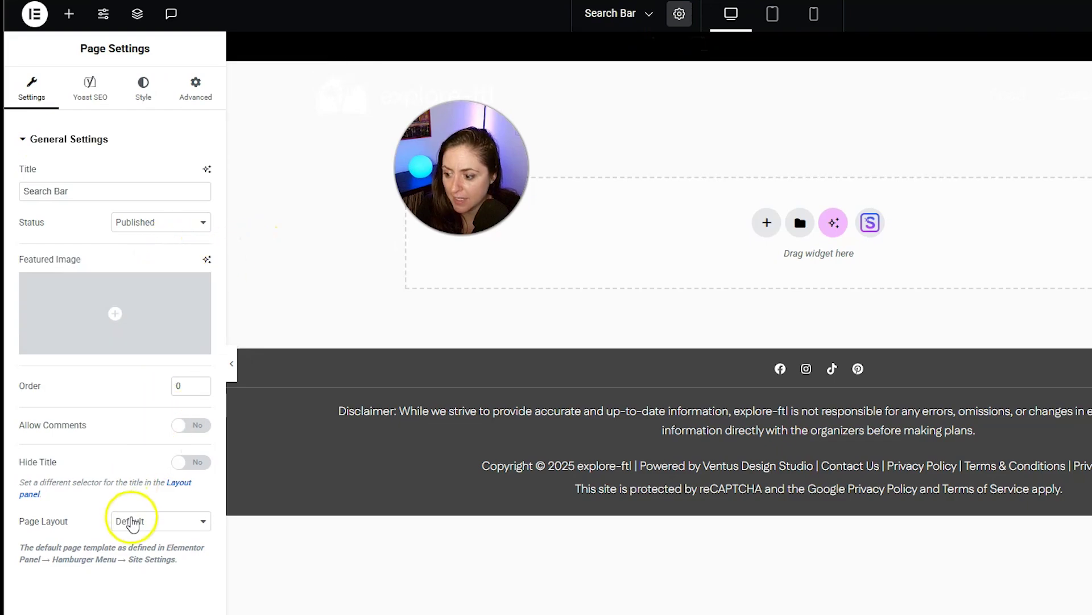
{"action": "left_click", "coordinate": [143, 534]}
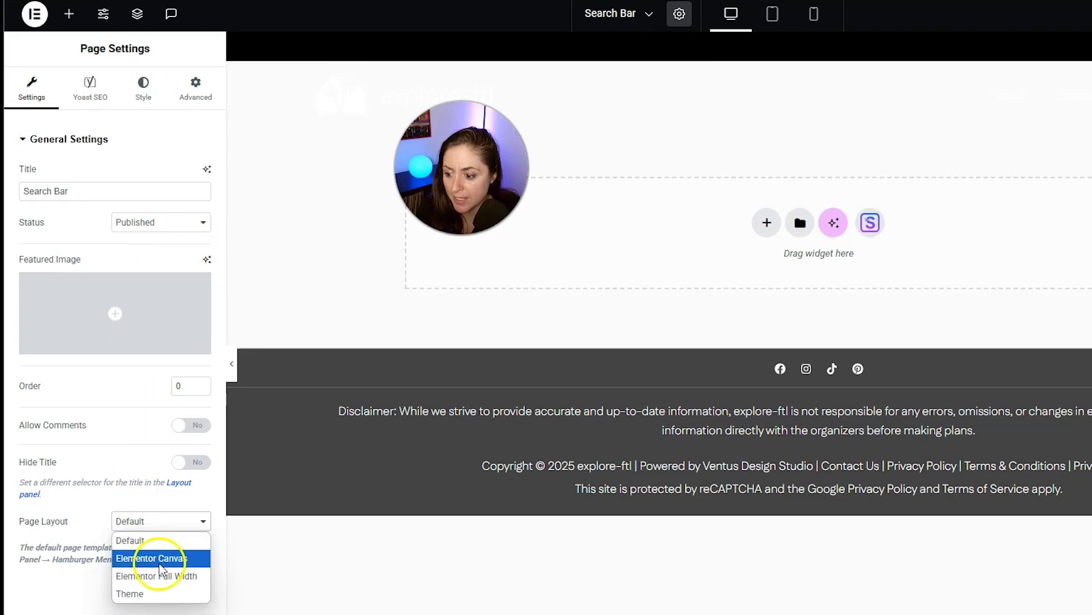
{"action": "left_click", "coordinate": [159, 558]}
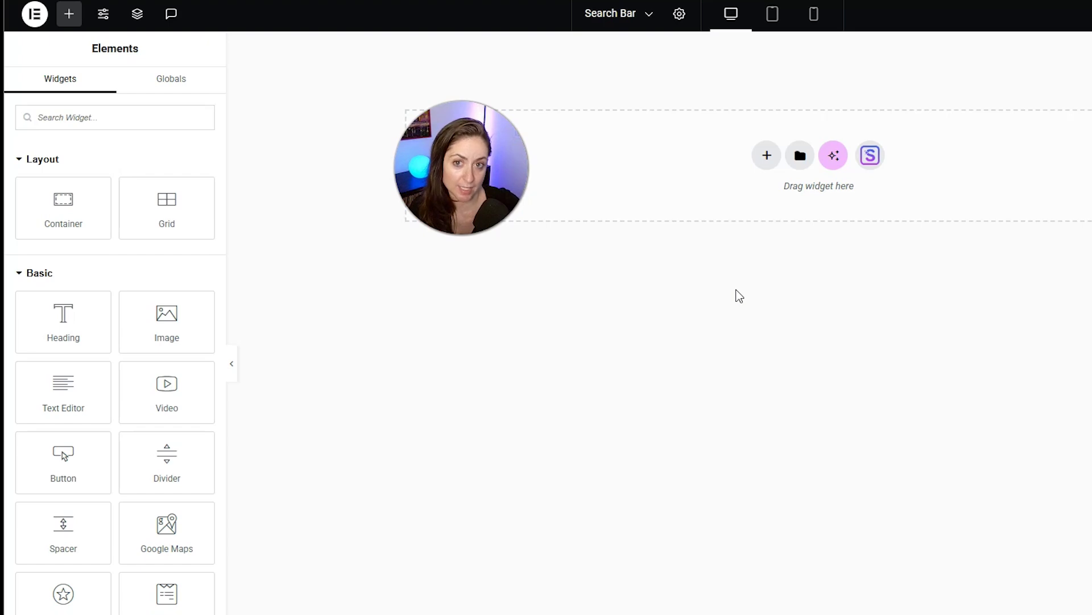
Add a single-column flexbox container with 200 px top and 200 px bottom padding.
{"action": "left_click", "coordinate": [772, 168]}
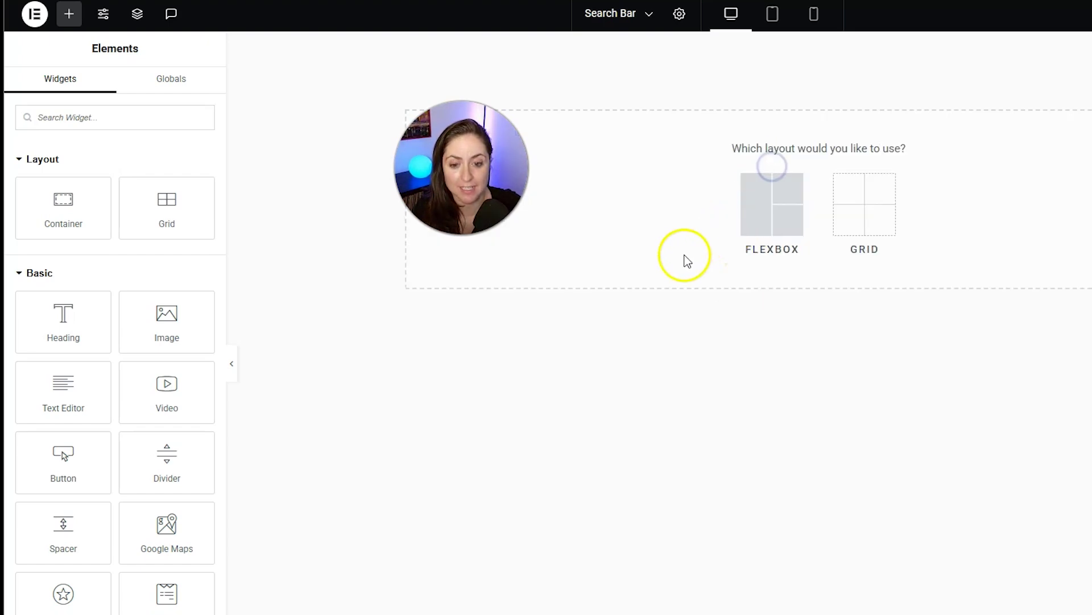
{"action": "left_click", "coordinate": [756, 221]}
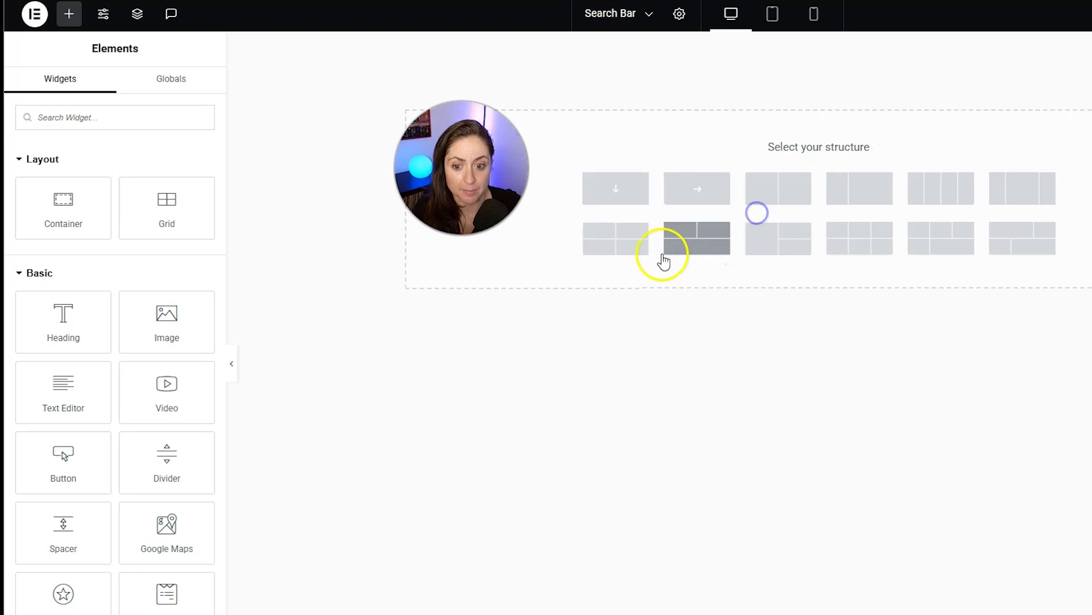
{"action": "left_click", "coordinate": [626, 187]}
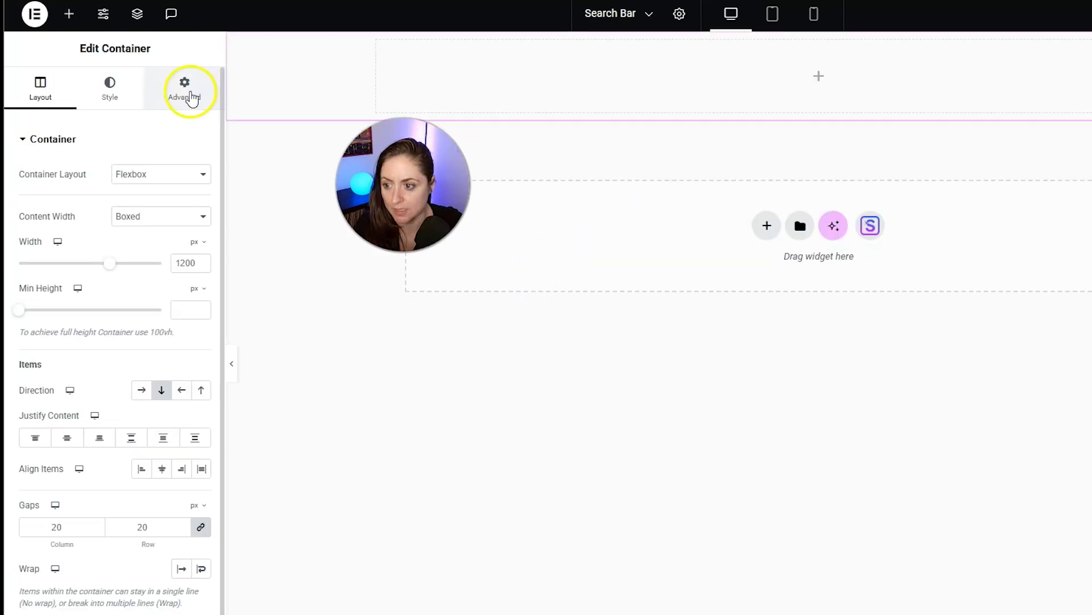
{"action": "left_click", "coordinate": [184, 90]}
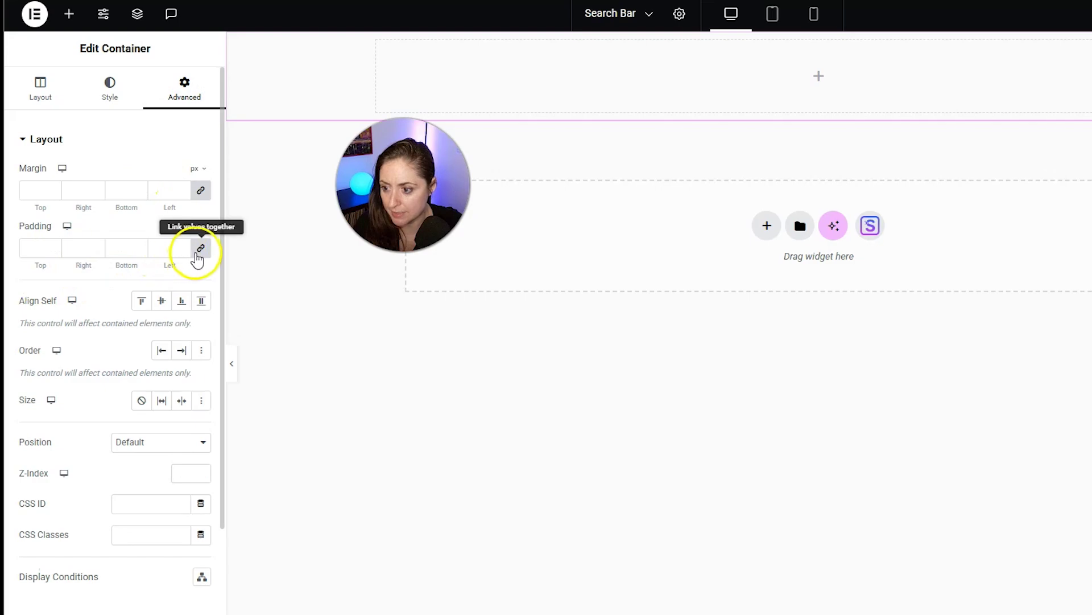
{"action": "left_click", "coordinate": [200, 248]}
{"action": "left_click", "coordinate": [28, 250]}
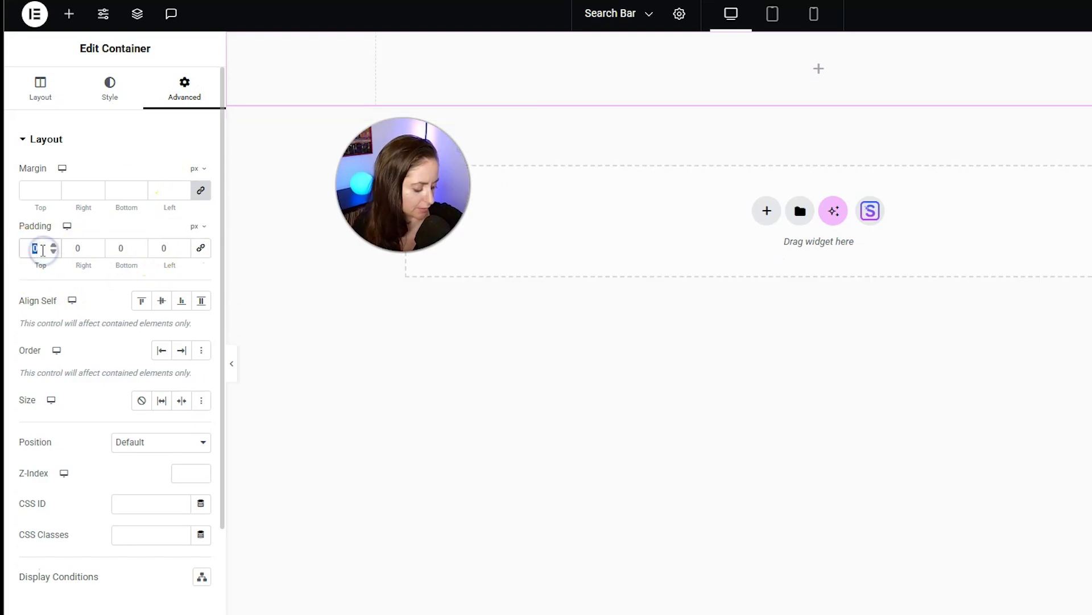
{"action": "type", "text": "200"}
{"action": "left_click", "coordinate": [119, 248]}
{"action": "type", "text": "200"}
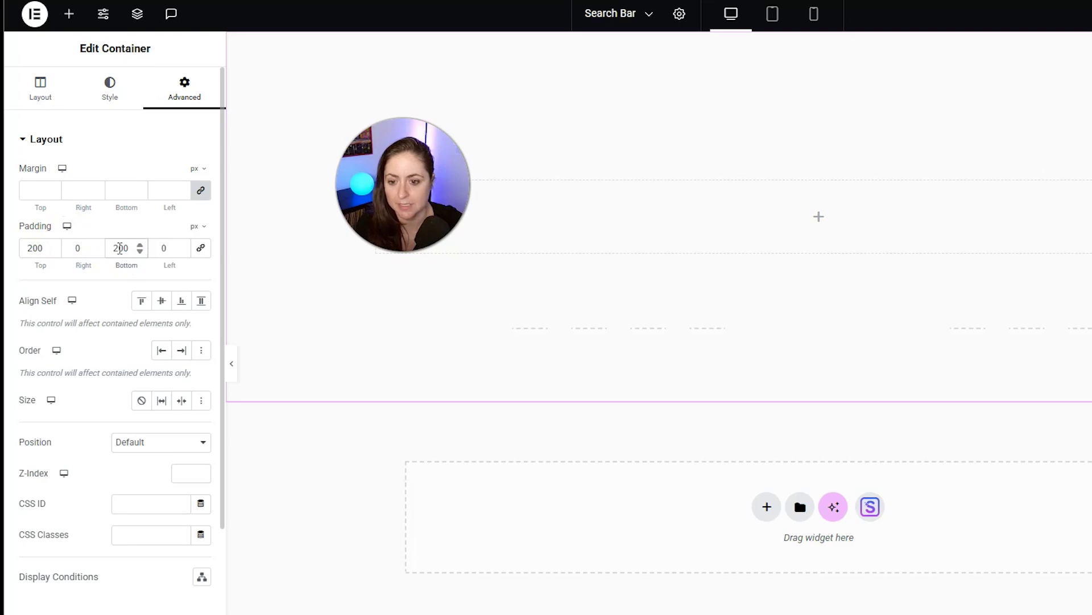
{"action": "left_click", "coordinate": [69, 17]}
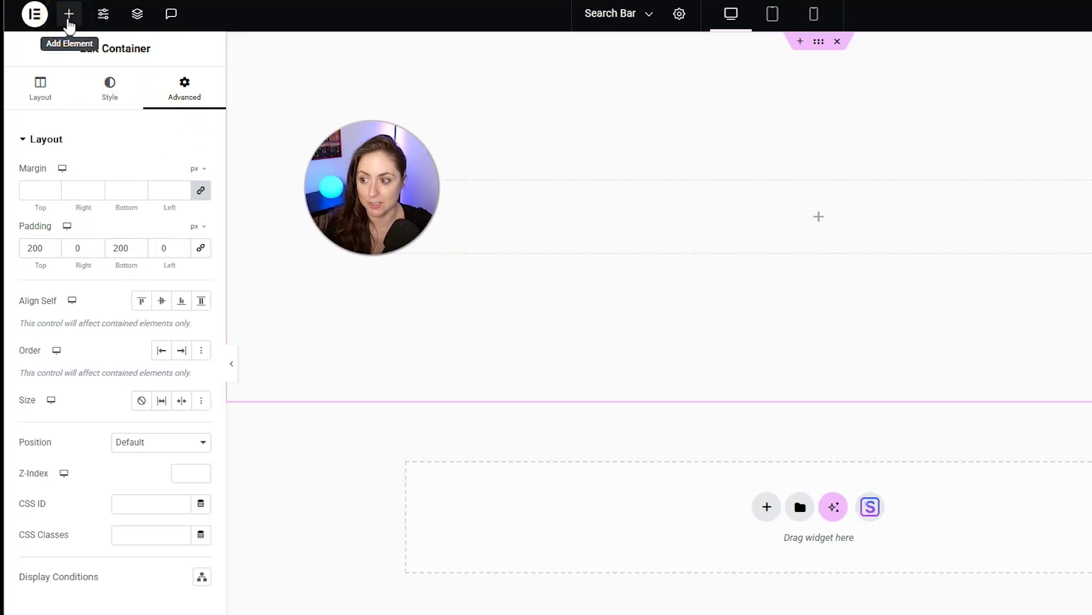
Find the Search widget and drop it into the new container.
{"action": "left_click", "coordinate": [86, 119]}
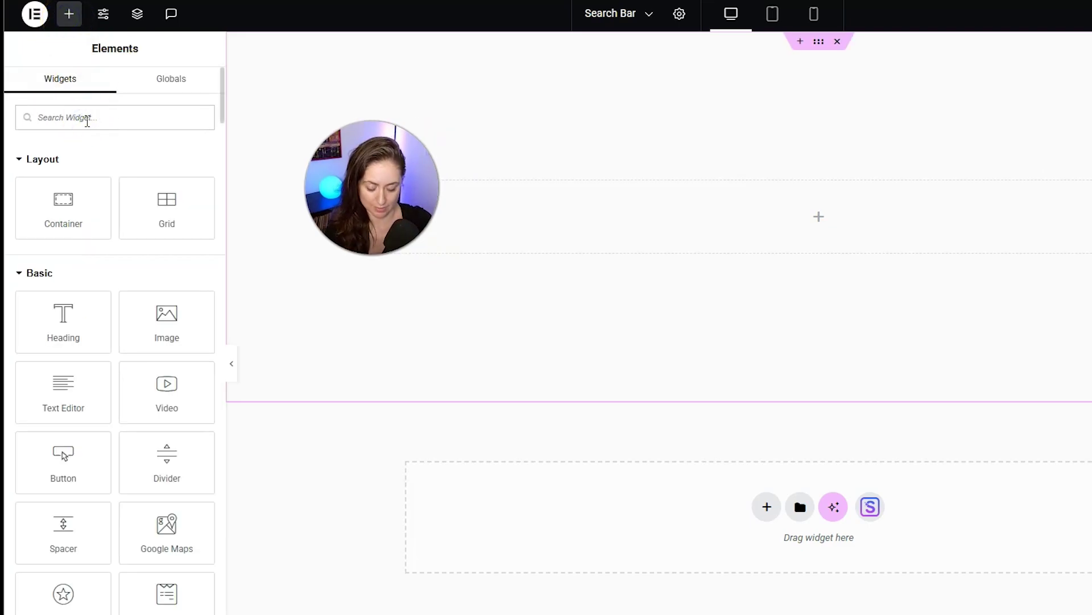
{"action": "type", "text": "searc"}
{"action": "left_click_drag", "start_coordinate": [86, 237], "coordinate": [666, 215]}
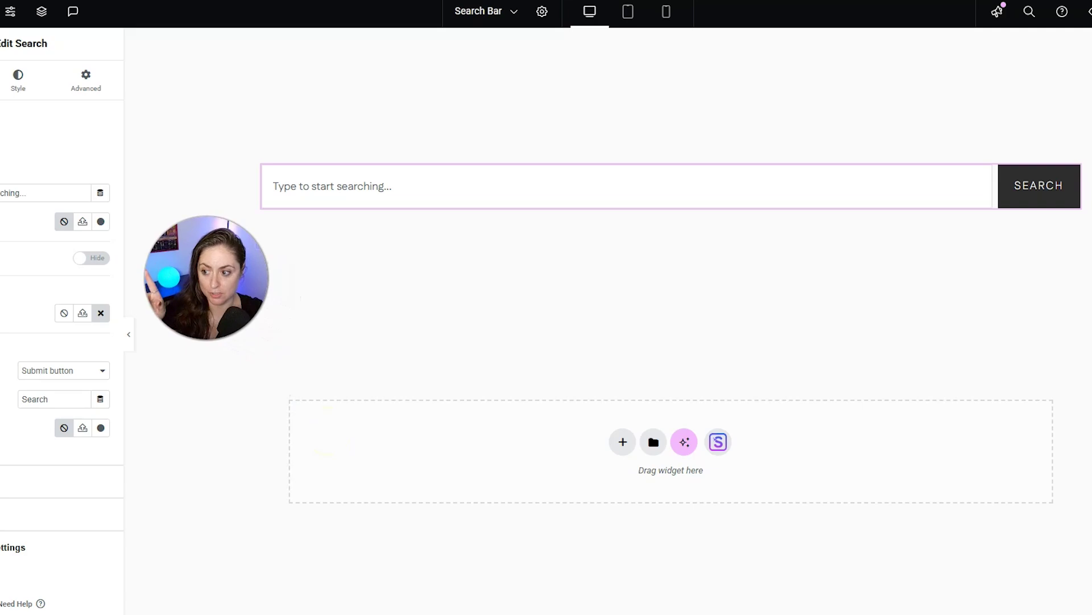
Replace the search field's placeholder text with 'Search'.
{"action": "left_click_drag", "start_coordinate": [52, 175], "coordinate": [58, 201]}
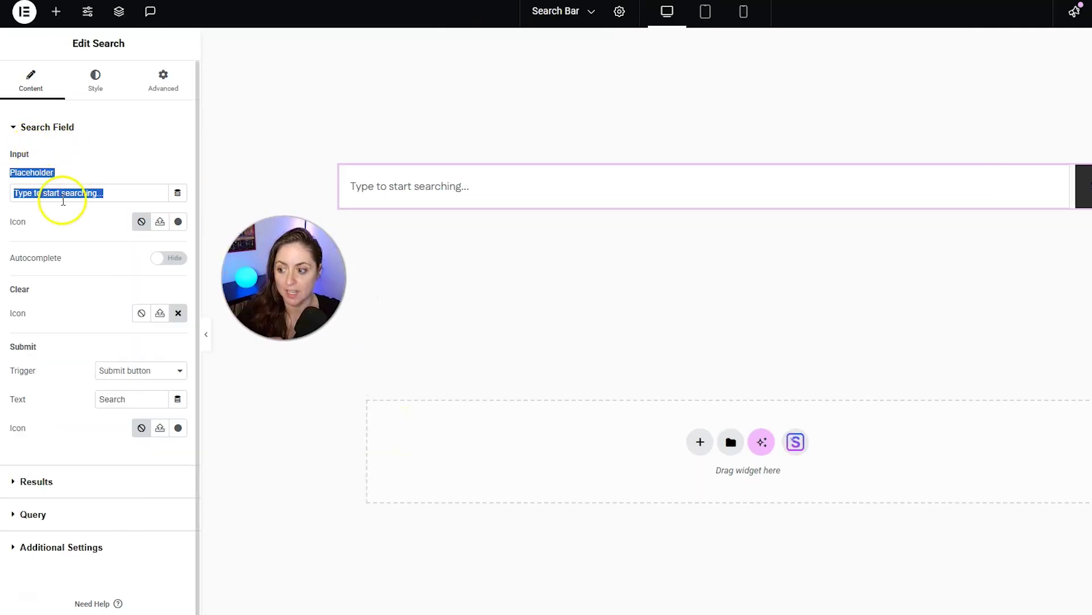
{"action": "triple_click", "coordinate": [63, 193]}
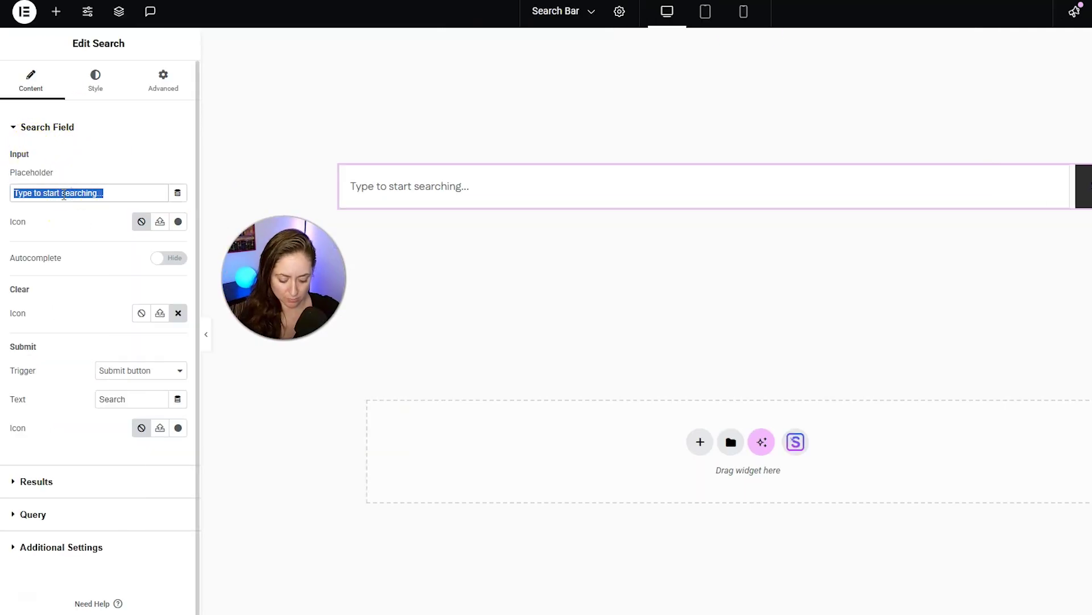
{"action": "type", "text": "Search"}
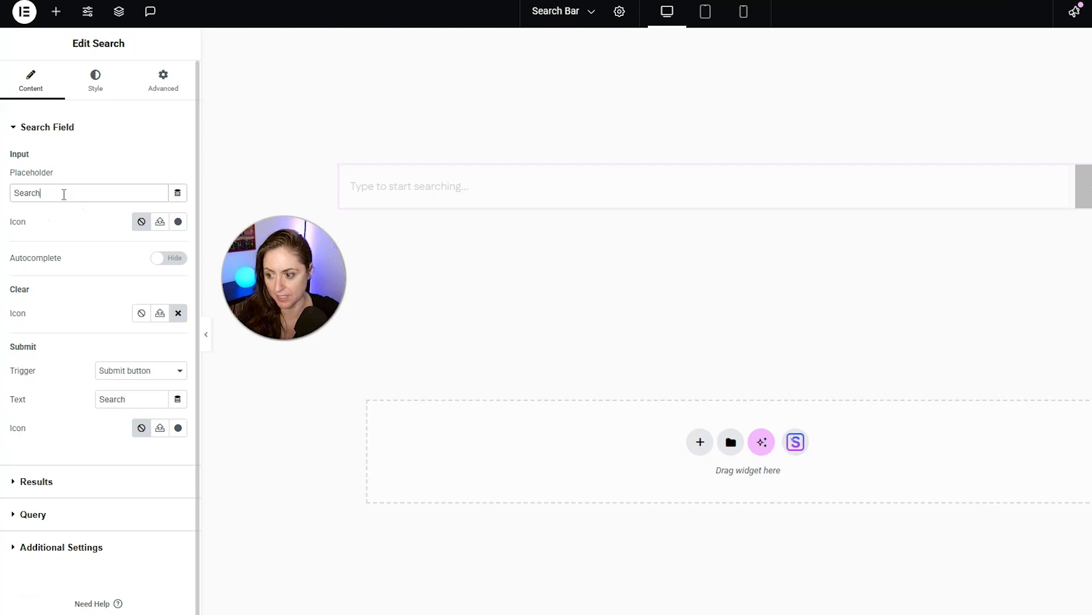
Try the magnifier Search icon as the input icon, then set the input icon back to None.
{"action": "left_click", "coordinate": [177, 226]}
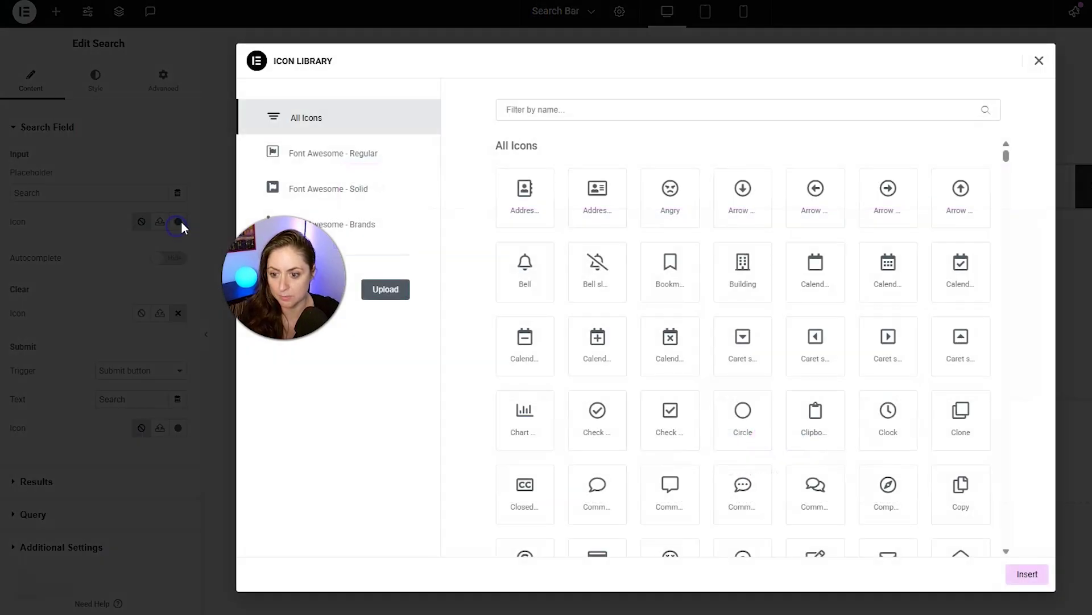
{"action": "left_click", "coordinate": [679, 109]}
{"action": "type", "text": "search"}
{"action": "left_click", "coordinate": [537, 187]}
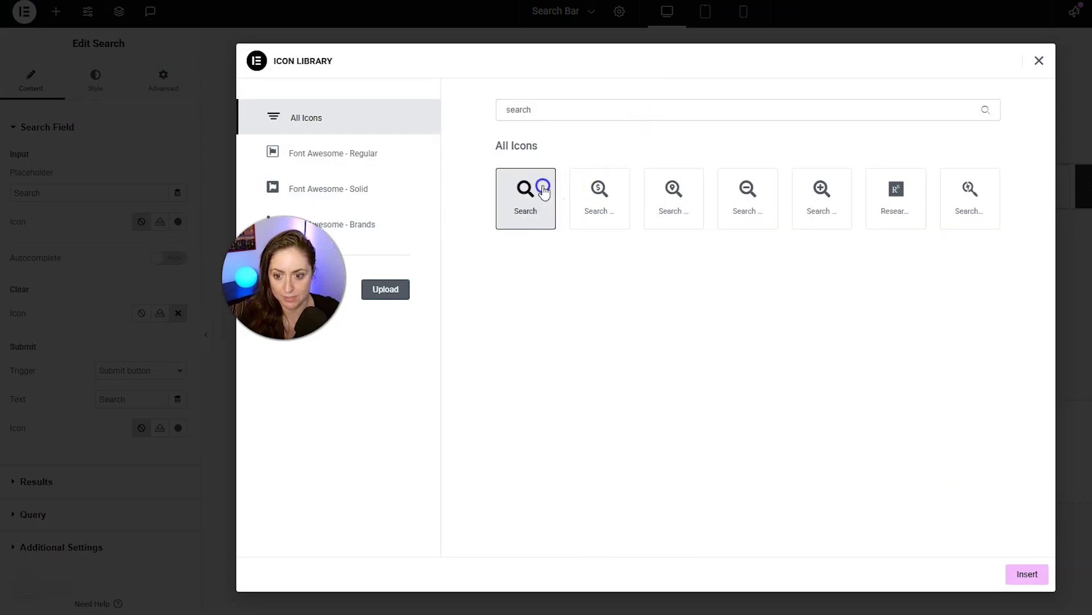
{"action": "left_click", "coordinate": [1038, 576]}
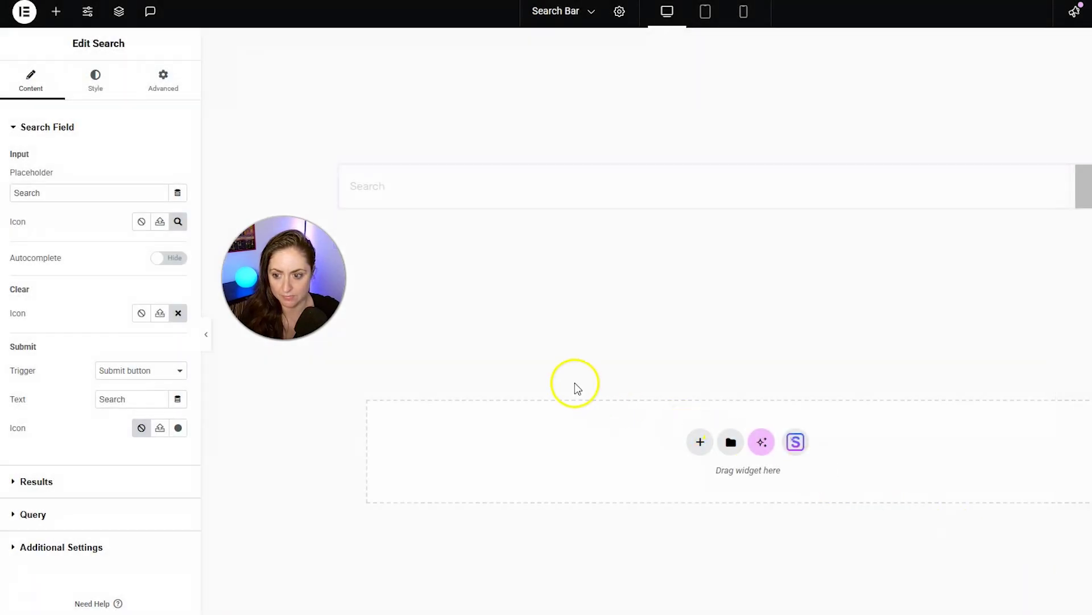
{"action": "left_click", "coordinate": [135, 226]}
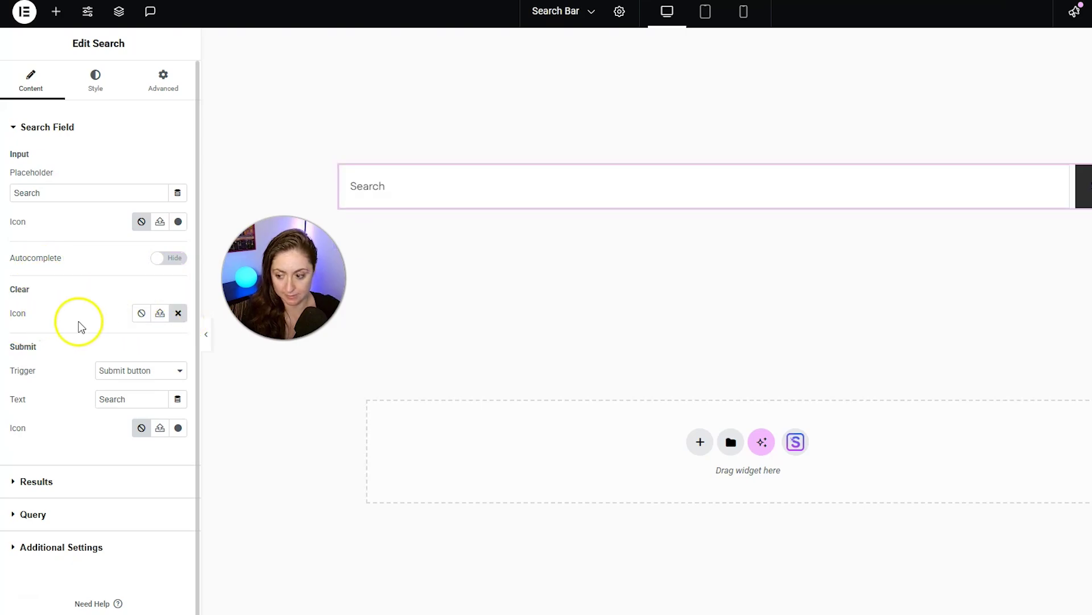
Set the Submit Trigger to Both so the button and Enter key submit.
{"action": "scroll", "coordinate": [34, 350], "scroll_direction": "down", "scroll_amount": 1}
{"action": "left_click", "coordinate": [119, 371]}
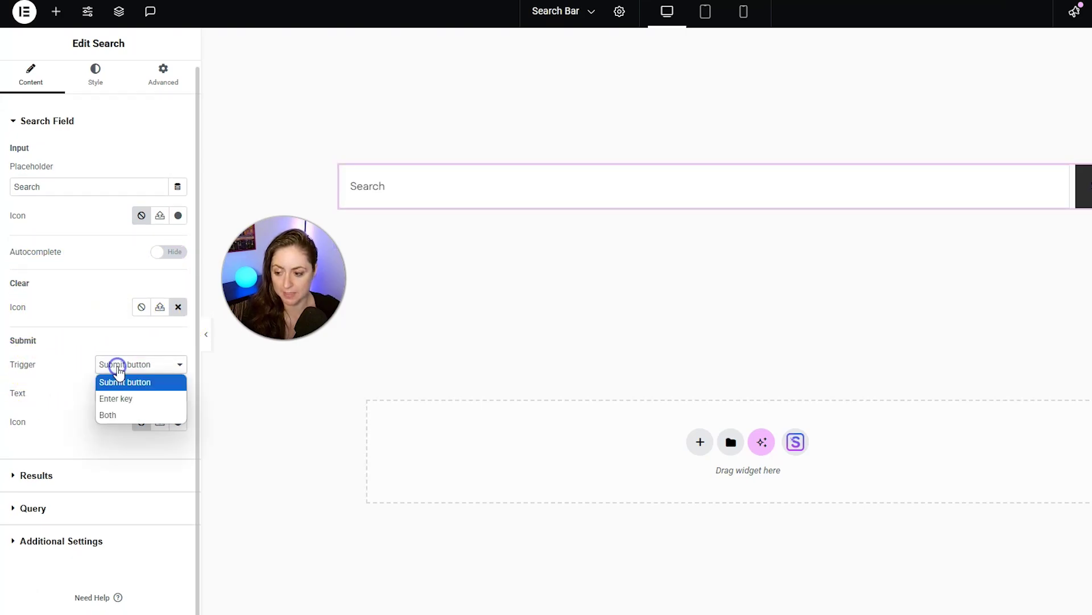
{"action": "left_click", "coordinate": [127, 416]}
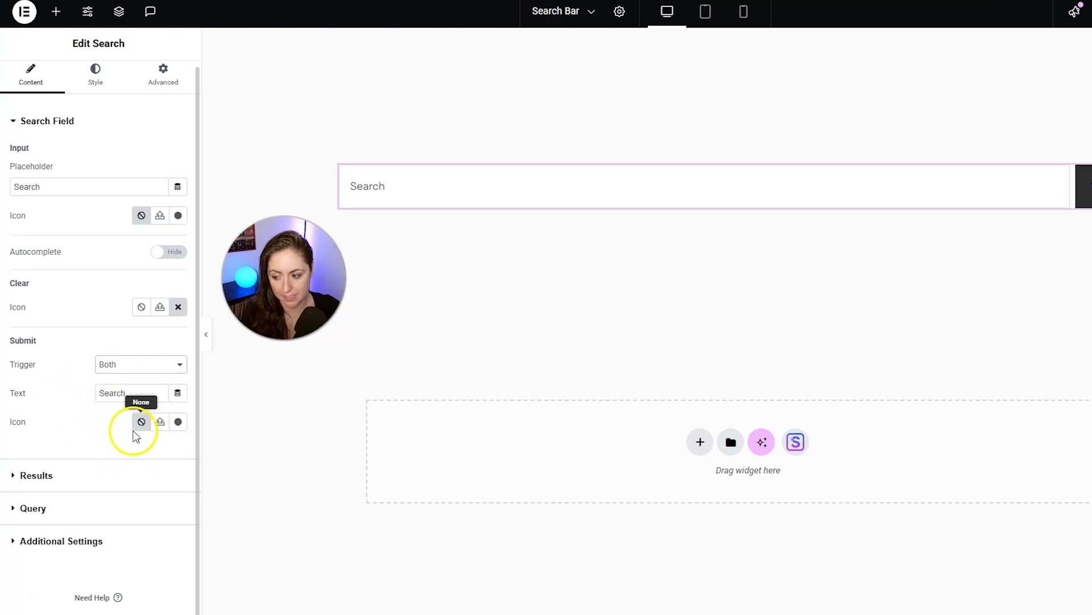
Use the Search magnifier icon from the Icon Library as the Submit Icon.
{"action": "left_click", "coordinate": [176, 428]}
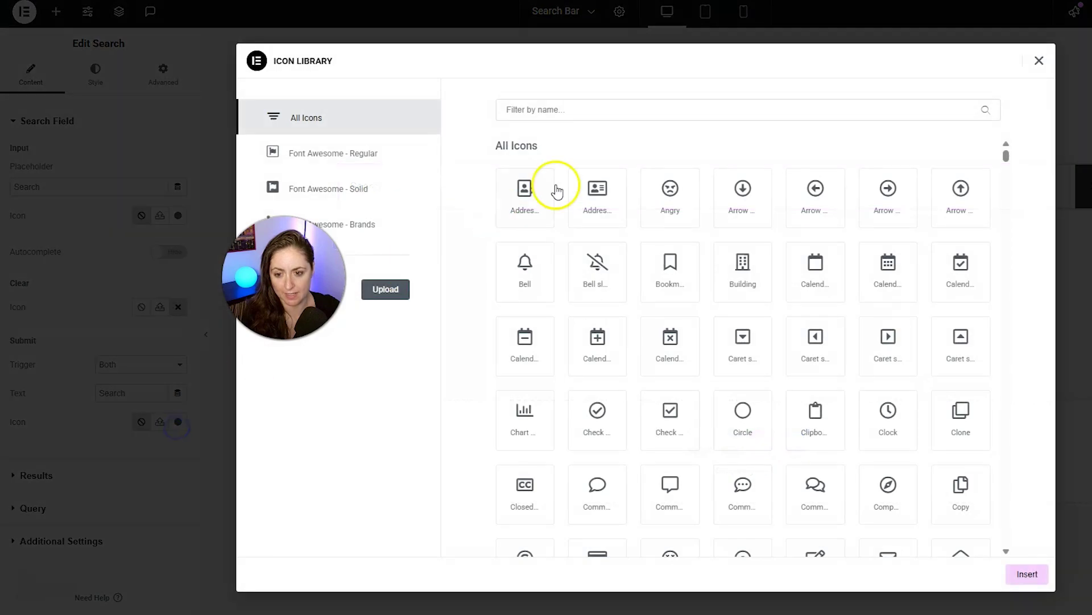
{"action": "left_click", "coordinate": [662, 116]}
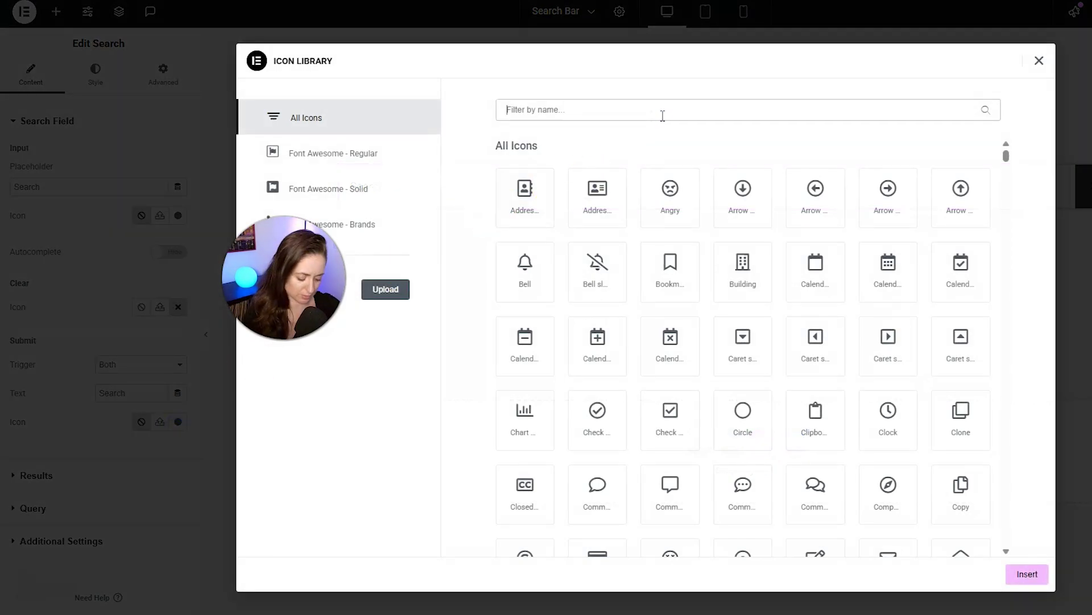
{"action": "type", "text": "sea"}
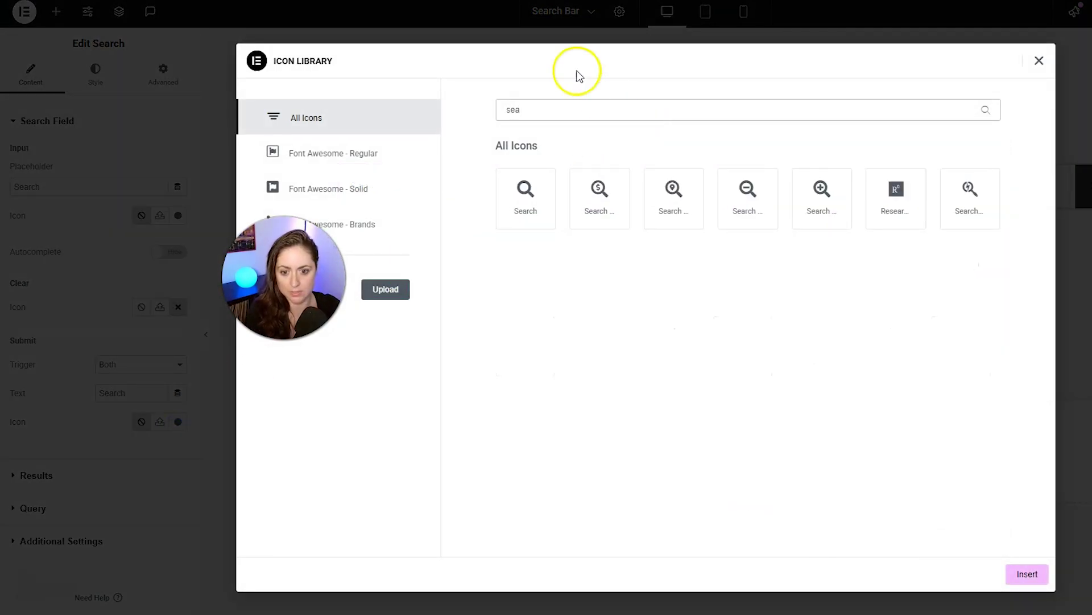
{"action": "left_click", "coordinate": [522, 196]}
{"action": "left_click", "coordinate": [1026, 572]}
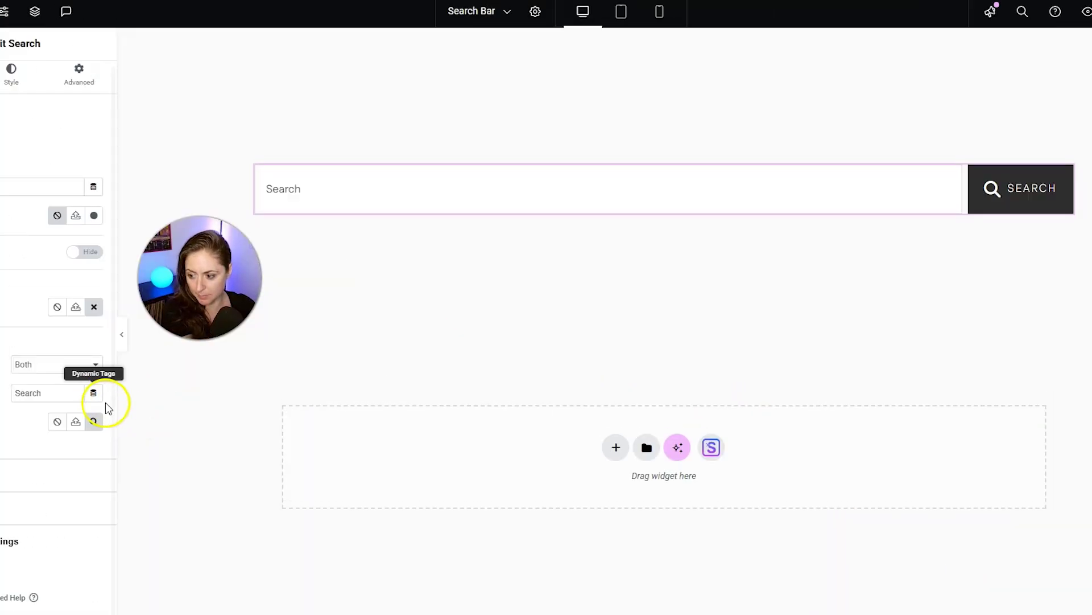
Clear the submit button's 'Search' text and expand the Query settings.
{"action": "left_click", "coordinate": [155, 392]}
{"action": "left_click_drag", "start_coordinate": [71, 392], "coordinate": [8, 396]}
{"action": "left_click", "coordinate": [97, 400]}
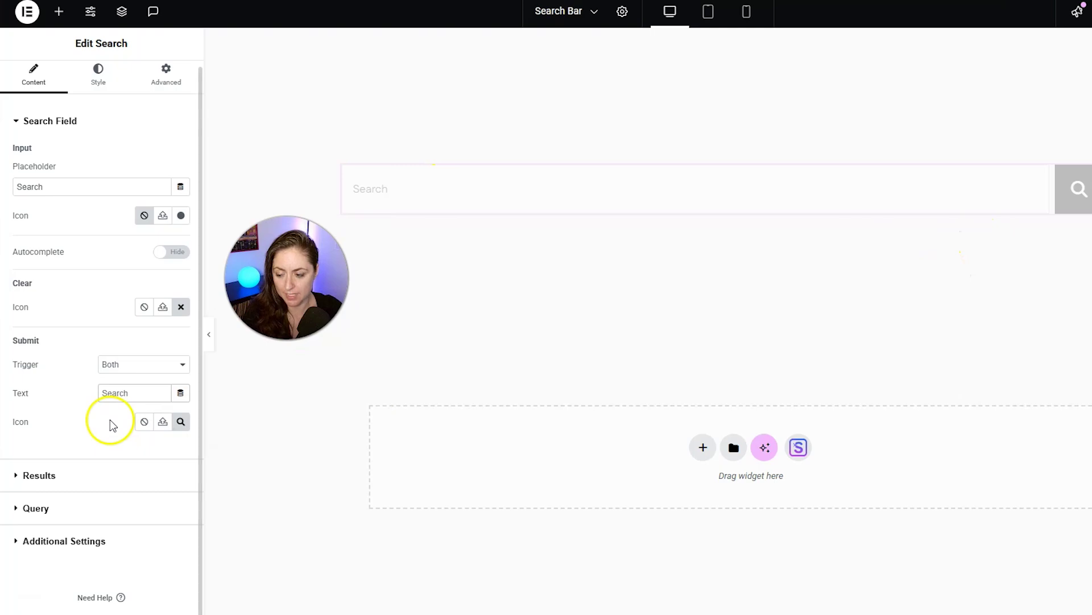
{"action": "left_click", "coordinate": [119, 392]}
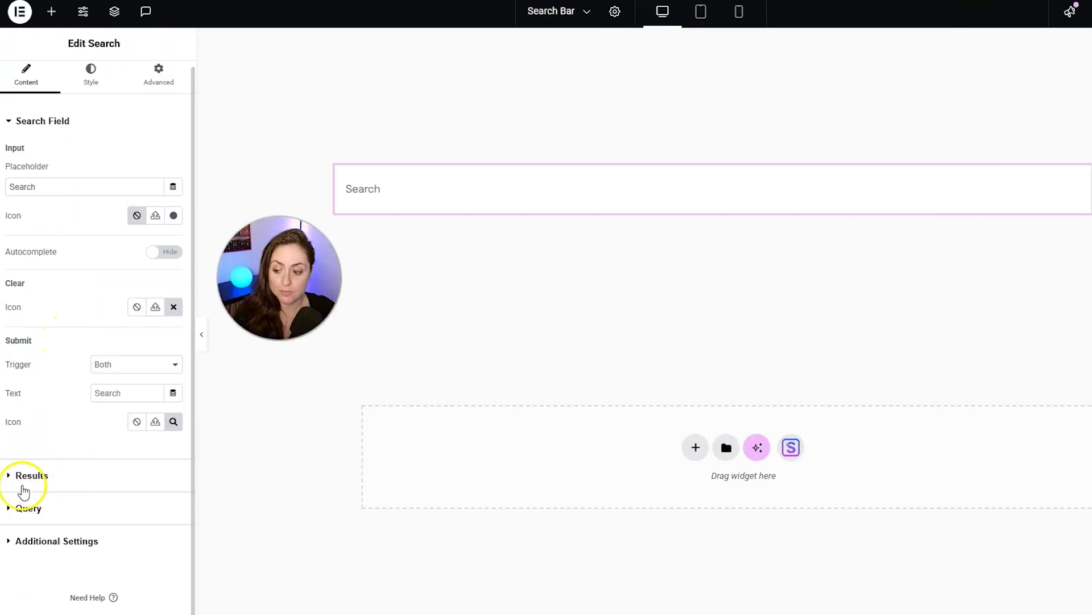
{"action": "left_click", "coordinate": [32, 508]}
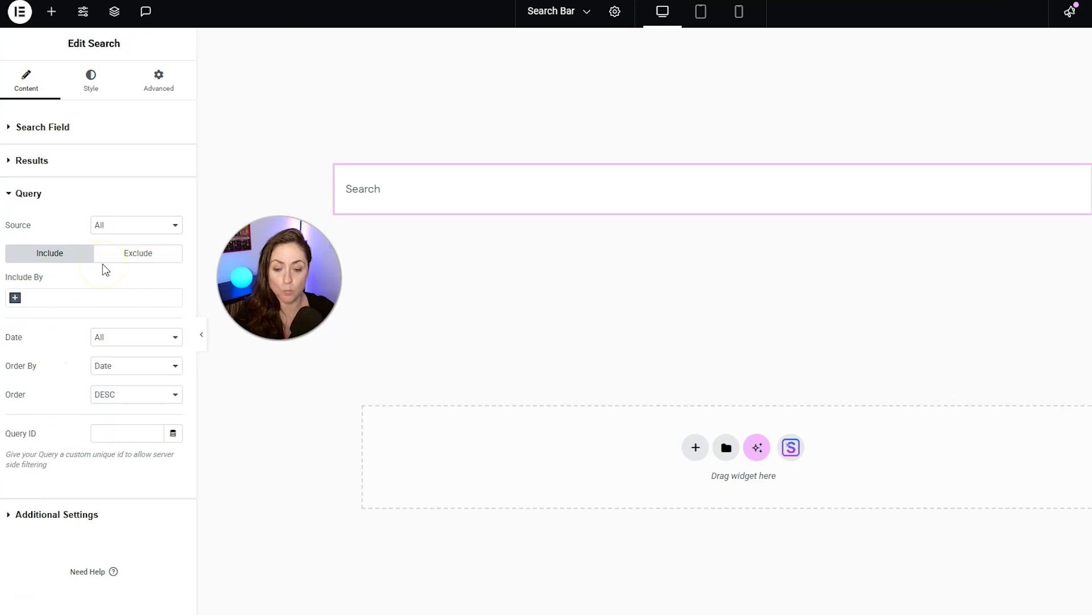
Set the Query Source to Posts, leaving the Include By filter empty.
{"action": "left_click", "coordinate": [125, 225]}
{"action": "left_click", "coordinate": [138, 276]}
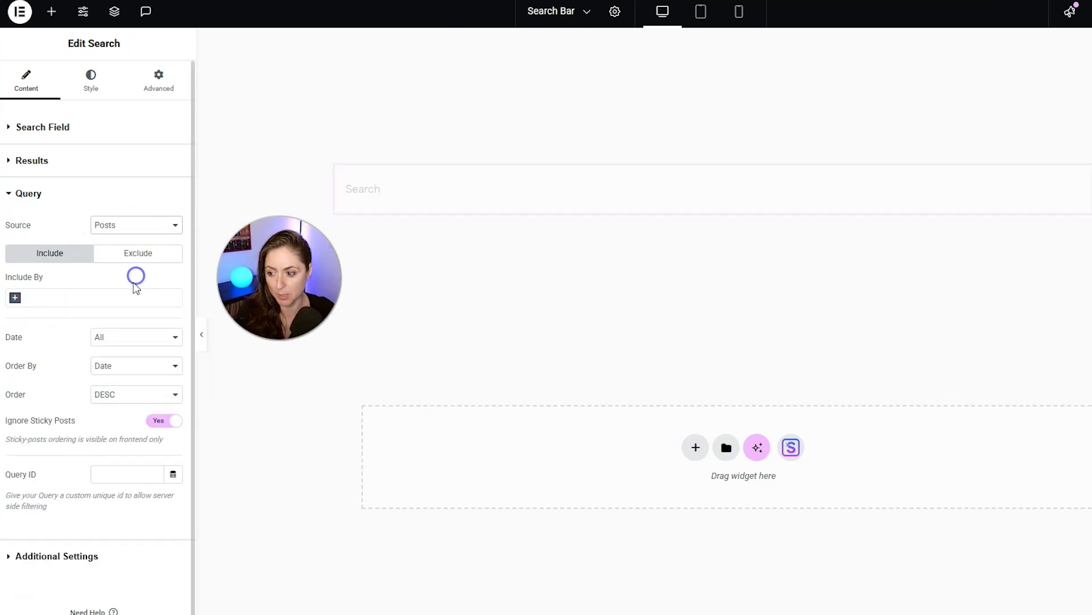
{"action": "left_click", "coordinate": [13, 298]}
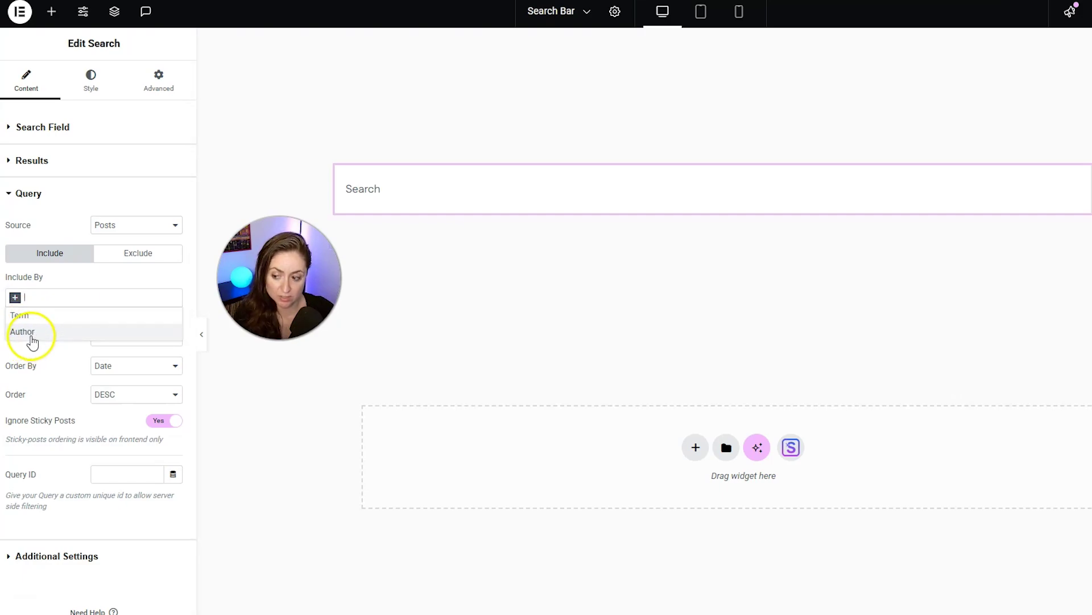
{"action": "left_click", "coordinate": [42, 356]}
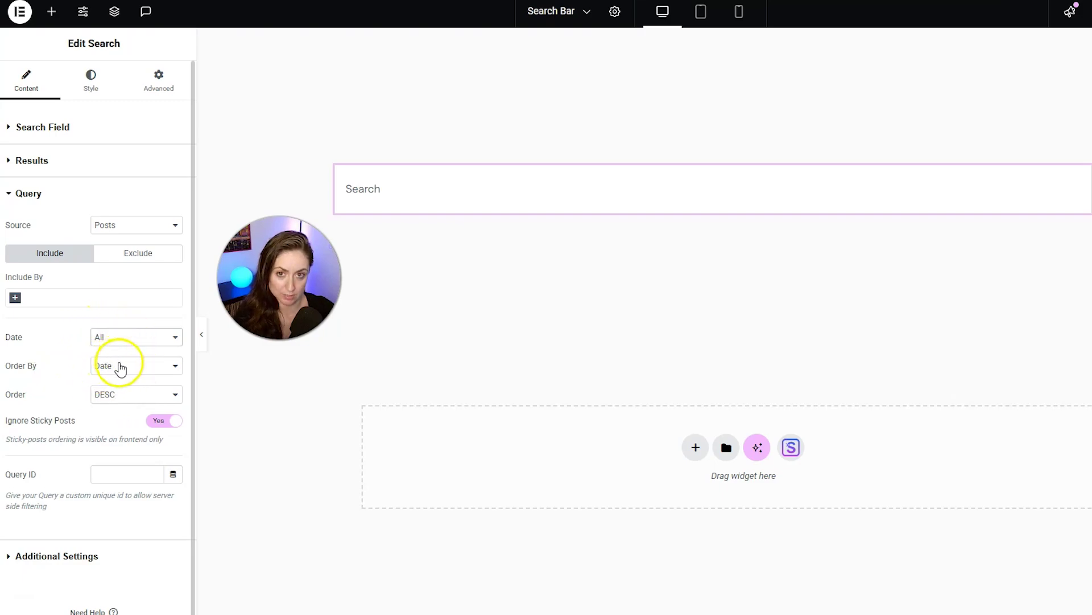
Turn on Live Results with the 'Live Search Loop Item' template, Equal Height on and Loader shown.
{"action": "left_click", "coordinate": [53, 159]}
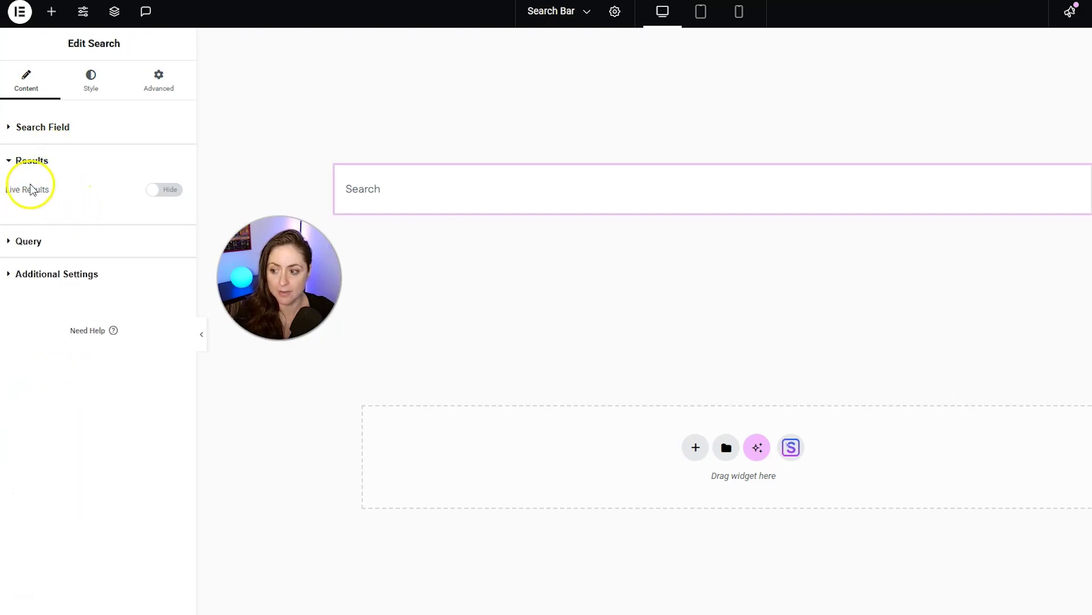
{"action": "left_click", "coordinate": [154, 195]}
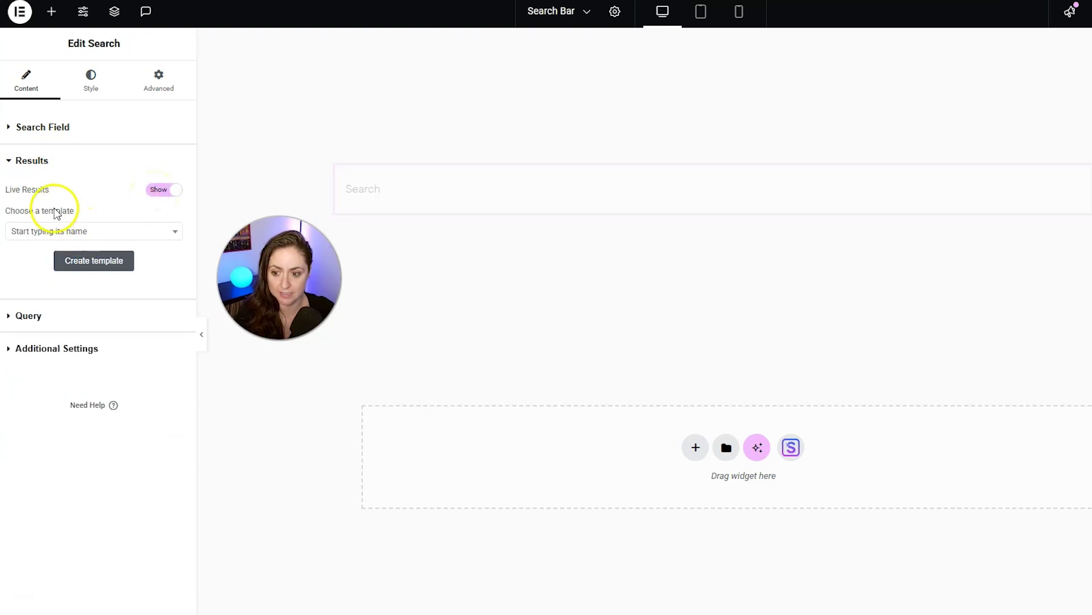
{"action": "left_click", "coordinate": [27, 236]}
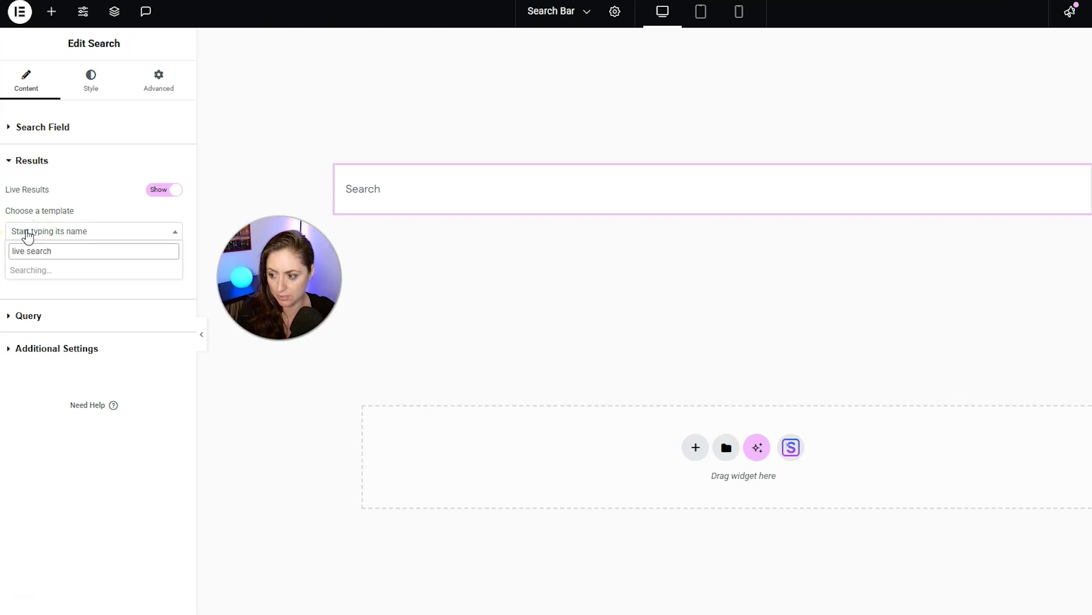
{"action": "left_click", "coordinate": [29, 271]}
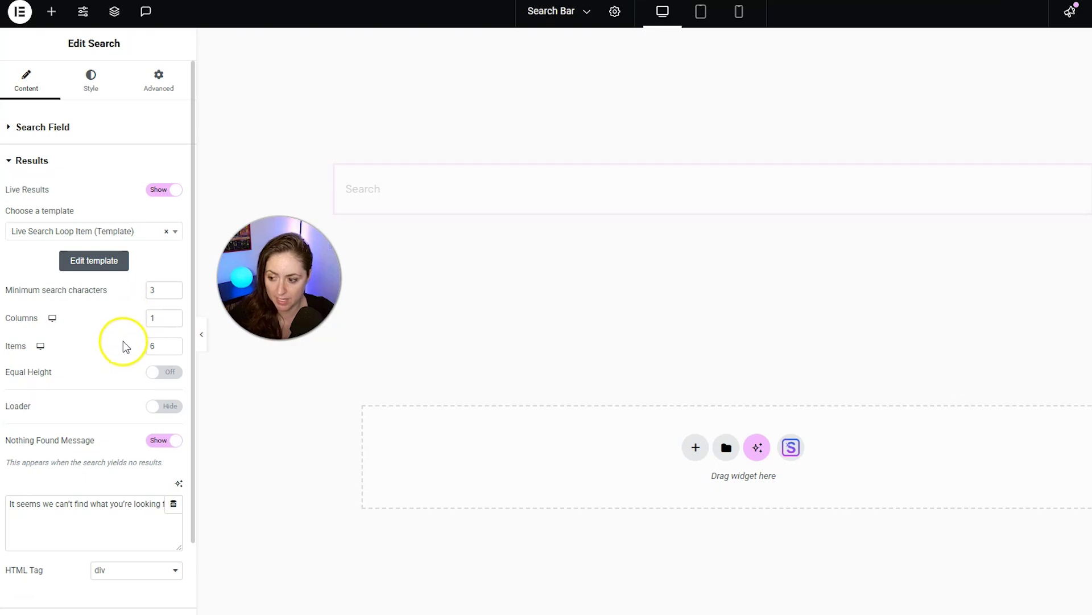
{"action": "scroll", "coordinate": [123, 346], "scroll_direction": "down", "scroll_amount": 3}
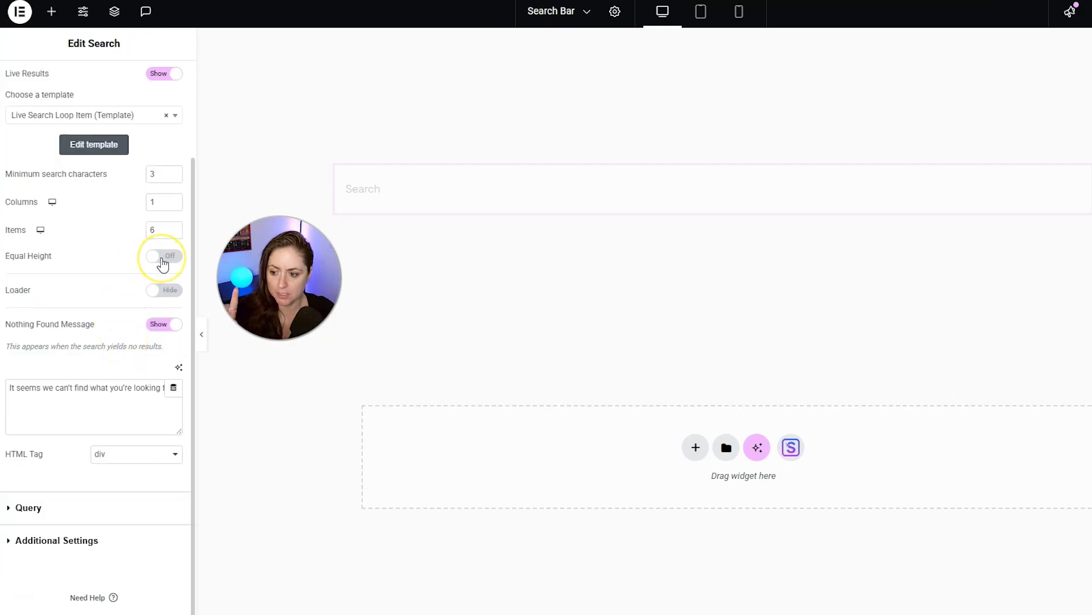
{"action": "left_click", "coordinate": [163, 259]}
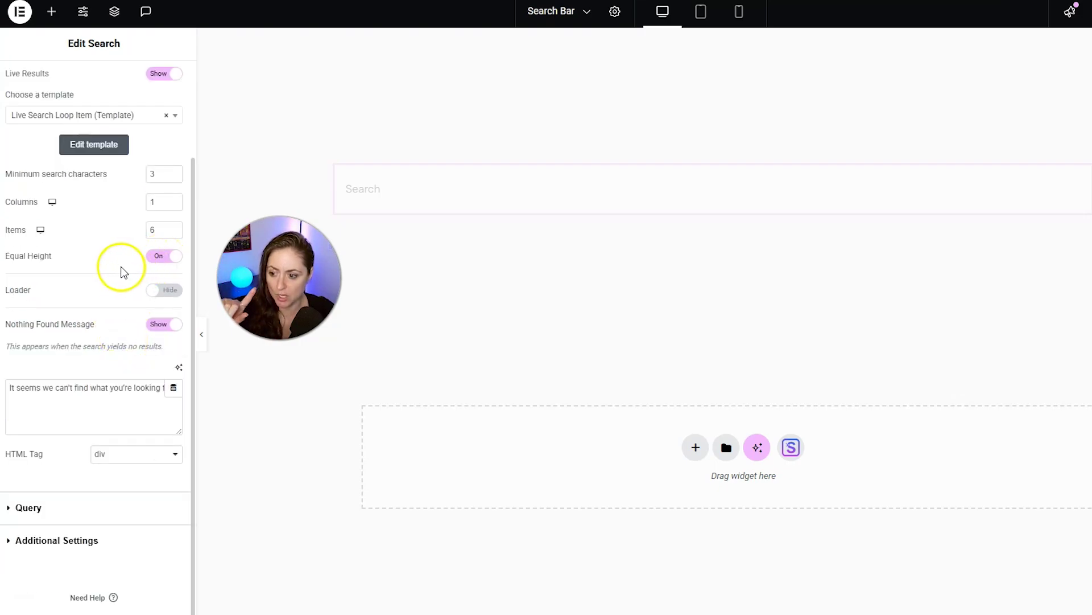
{"action": "left_click", "coordinate": [154, 296]}
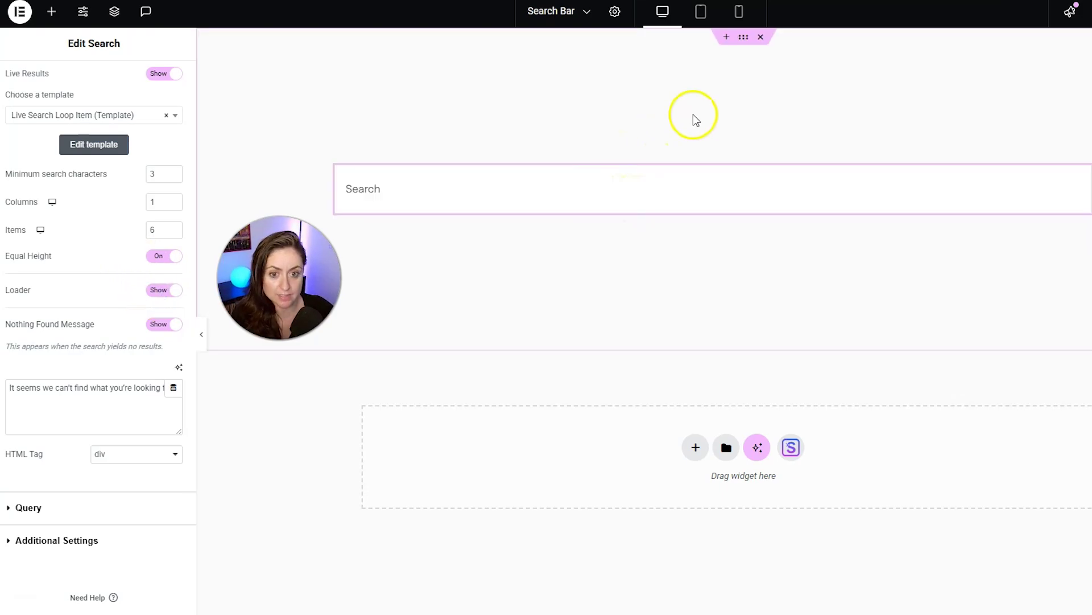
Give the container a classic background using the palm-tree hero image from the media library.
{"action": "left_click", "coordinate": [743, 38]}
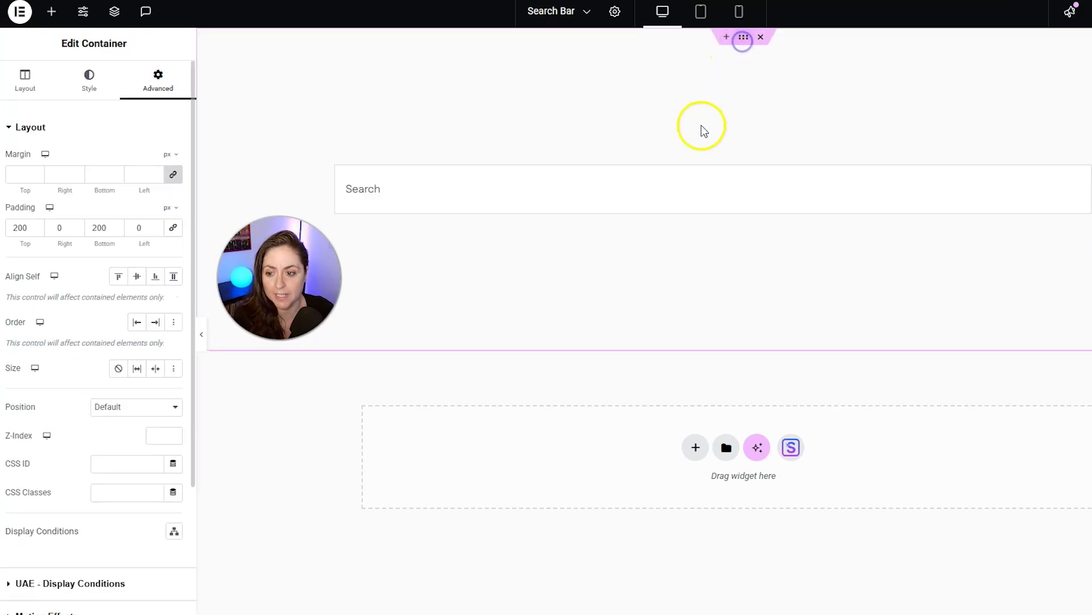
{"action": "left_click", "coordinate": [109, 91]}
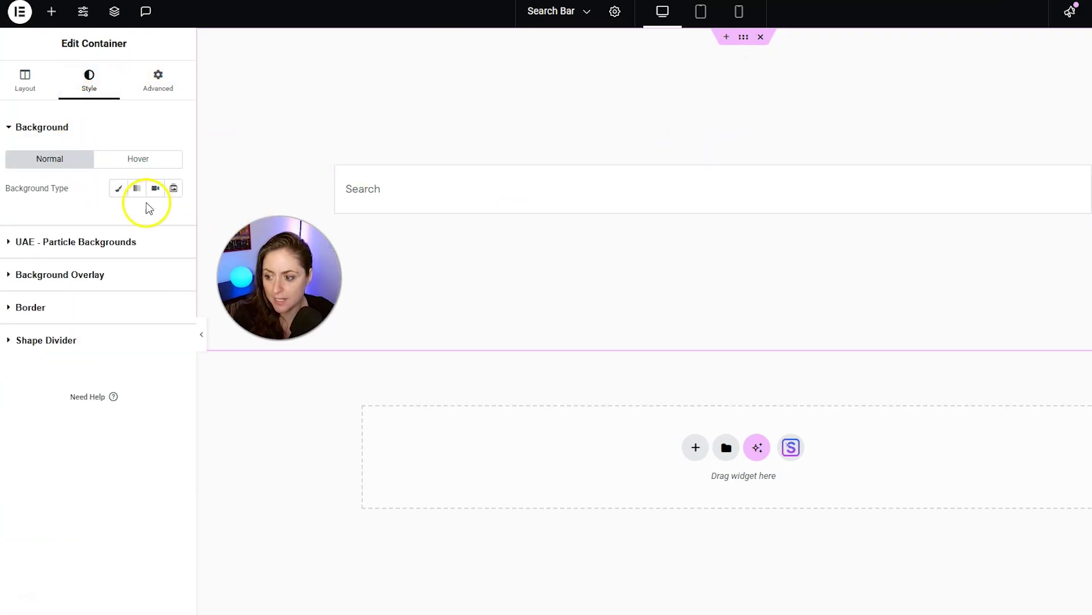
{"action": "left_click", "coordinate": [116, 192]}
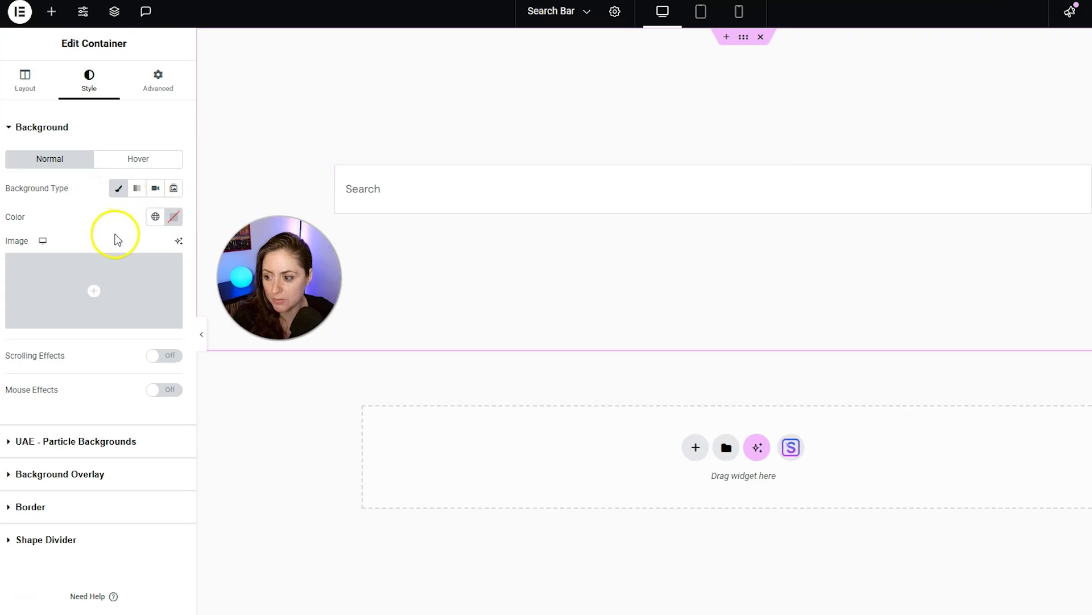
{"action": "left_click", "coordinate": [80, 282]}
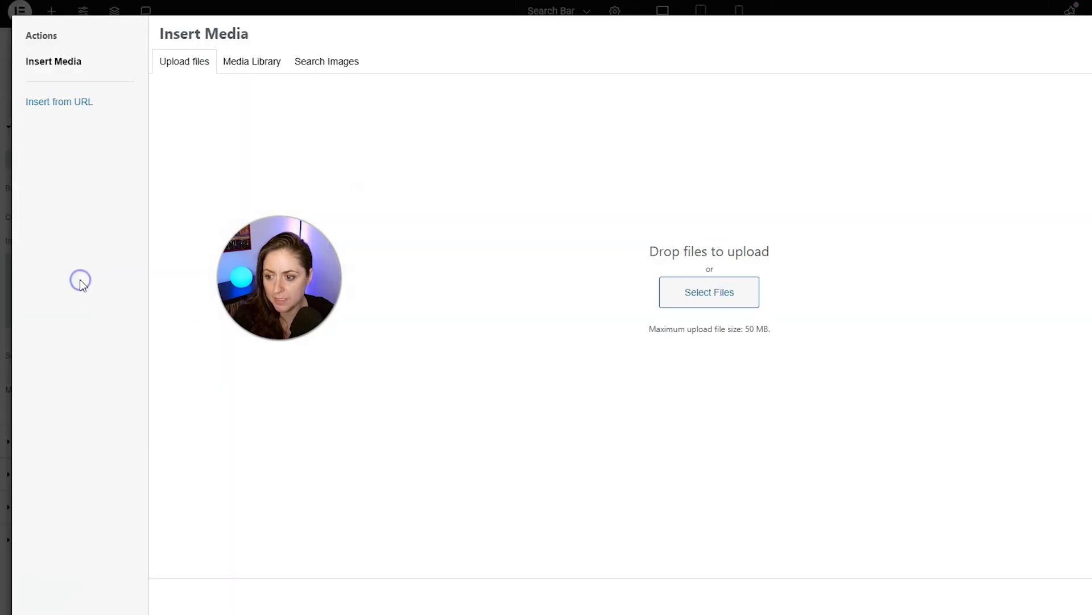
{"action": "left_click", "coordinate": [247, 75]}
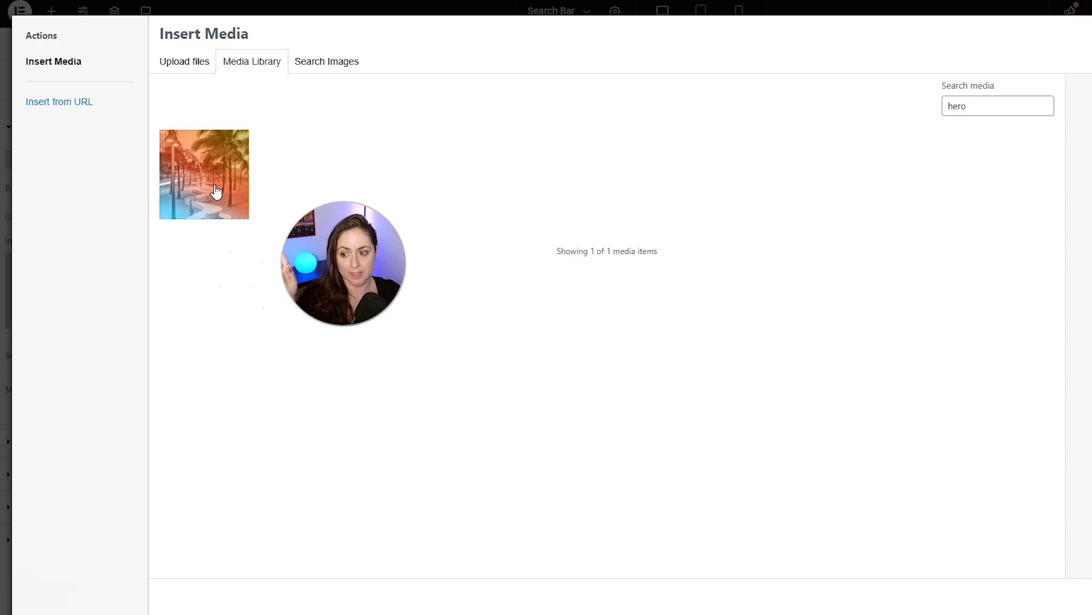
{"action": "left_click", "coordinate": [216, 191]}
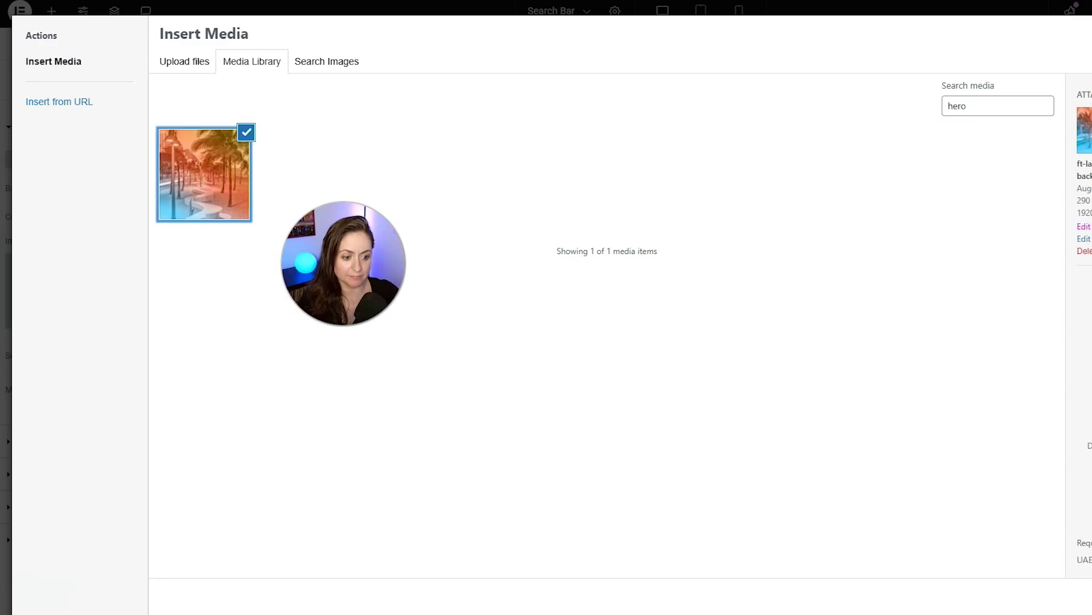
{"action": "left_click", "coordinate": [1065, 602]}
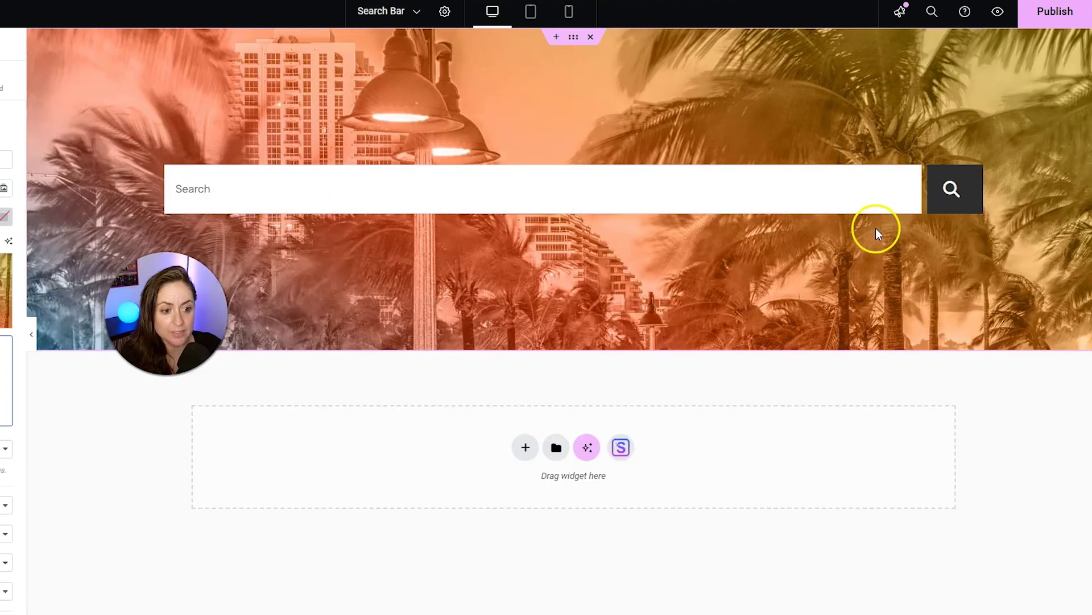
Give the Search widget's search field a solid border.
{"action": "left_click", "coordinate": [972, 175]}
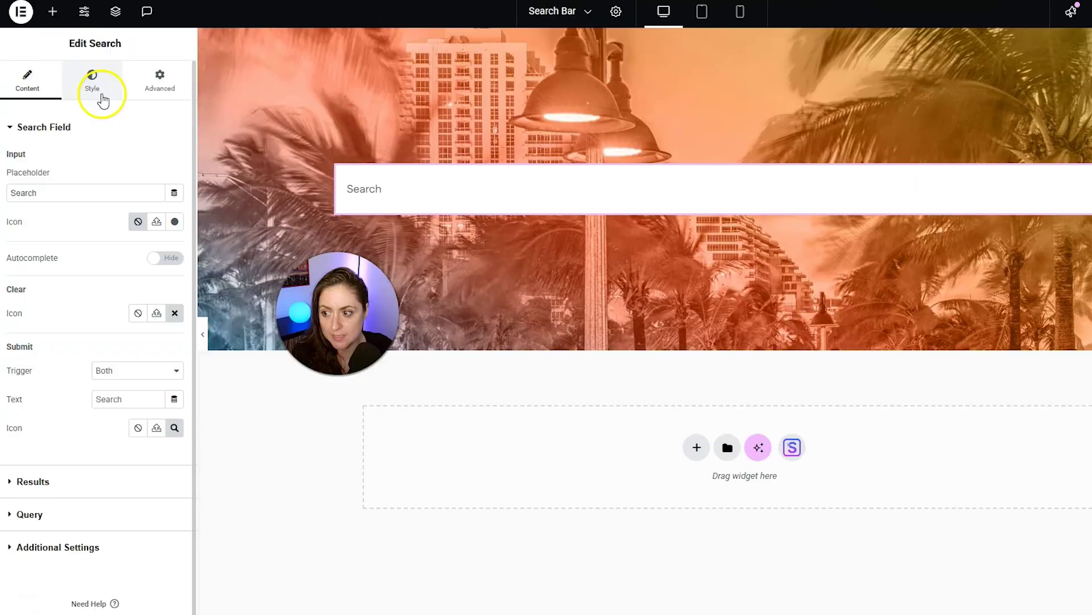
{"action": "left_click", "coordinate": [93, 82]}
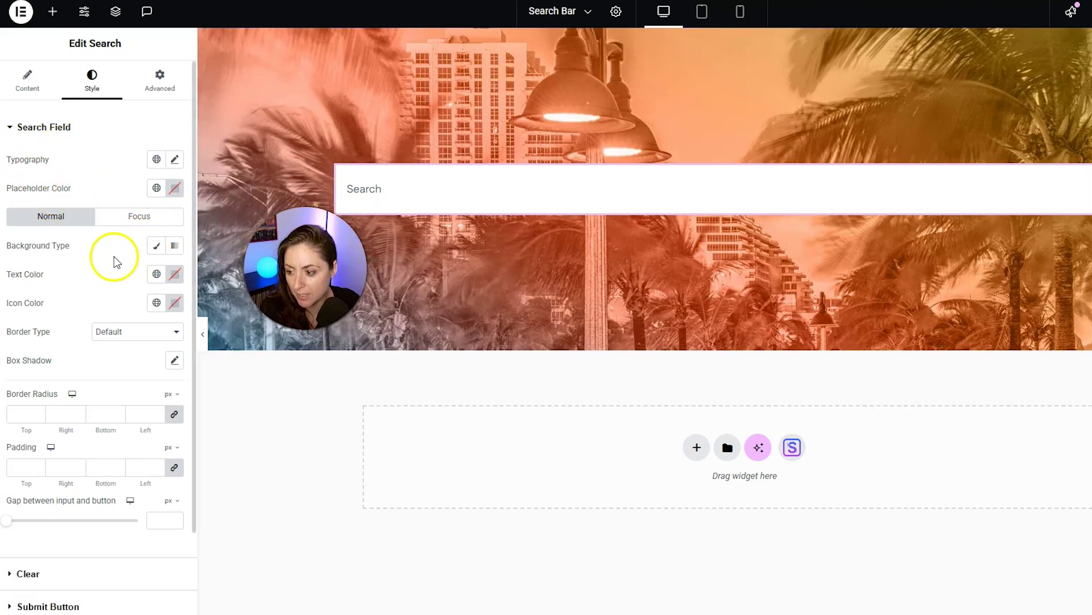
{"action": "scroll", "coordinate": [107, 261], "scroll_direction": "down", "scroll_amount": 1}
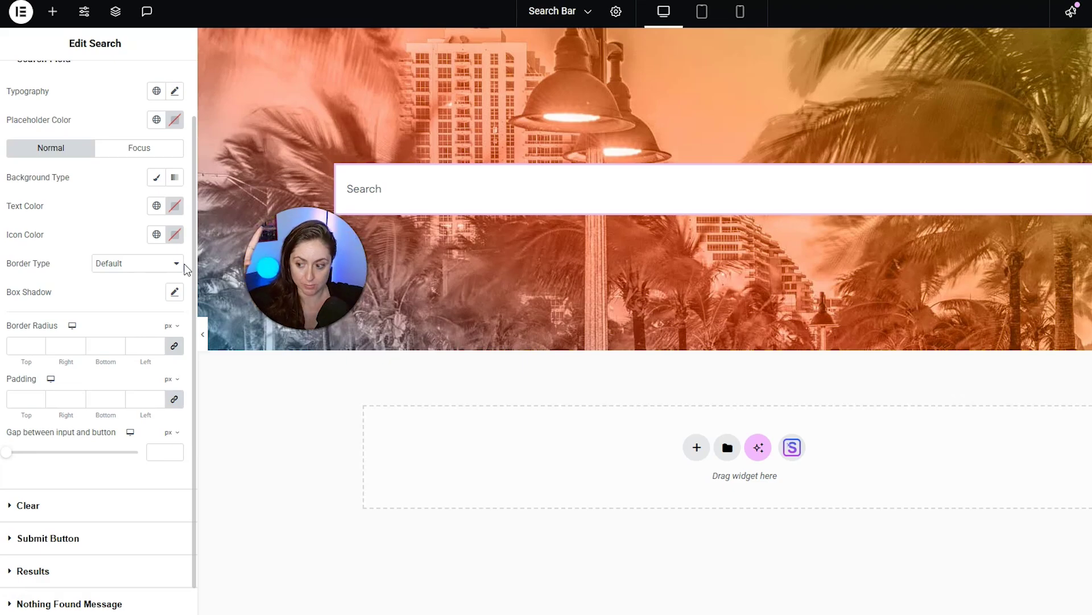
{"action": "left_click", "coordinate": [148, 266]}
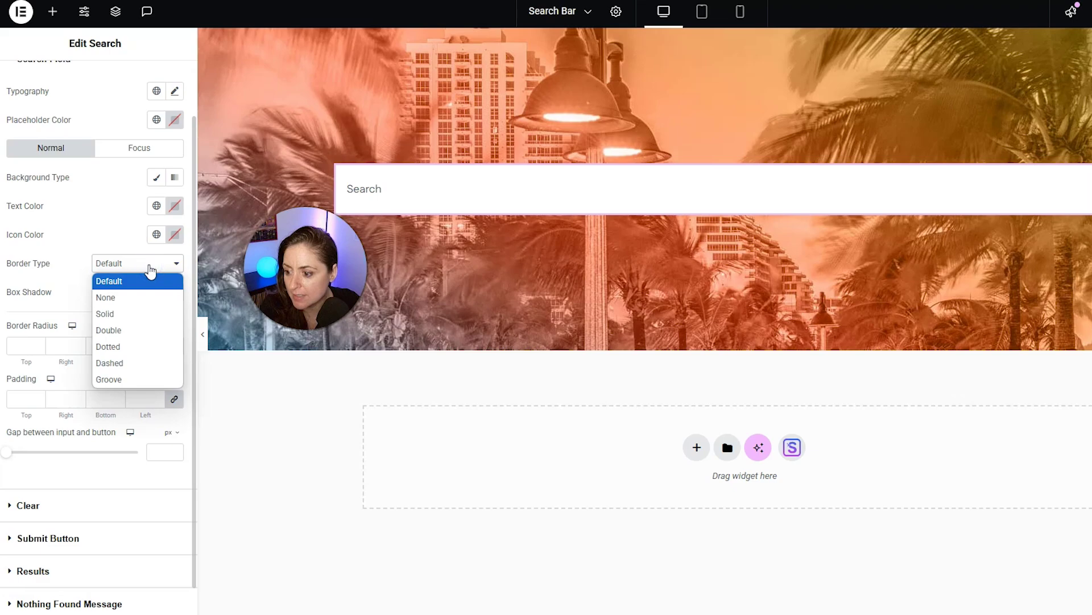
{"action": "left_click", "coordinate": [137, 312]}
Unlink the border widths and set top, bottom and left to 2, right to 0.
{"action": "left_click", "coordinate": [25, 310]}
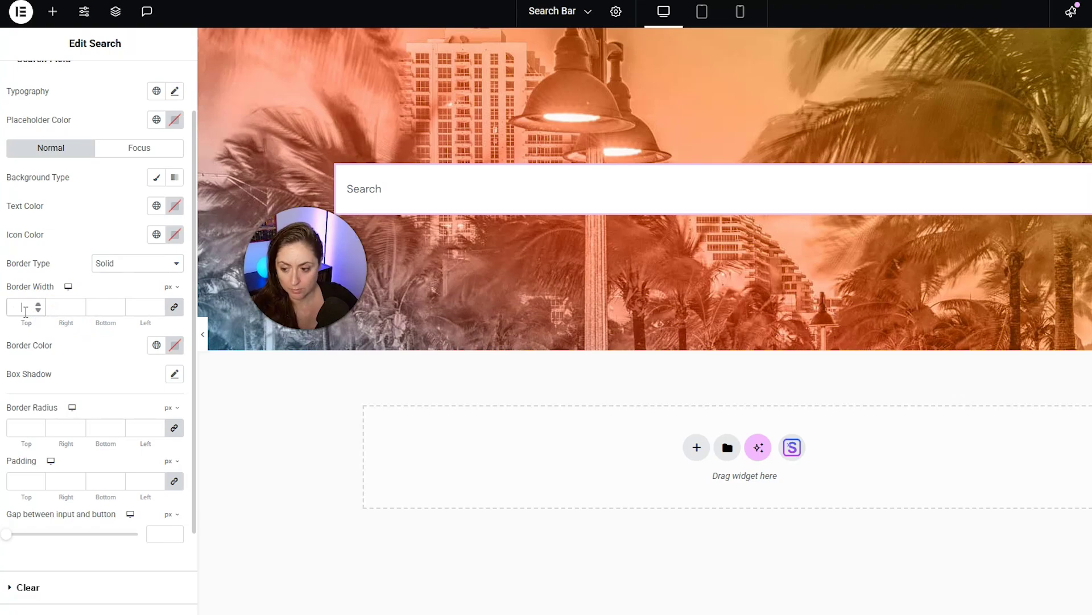
{"action": "left_click", "coordinate": [172, 311]}
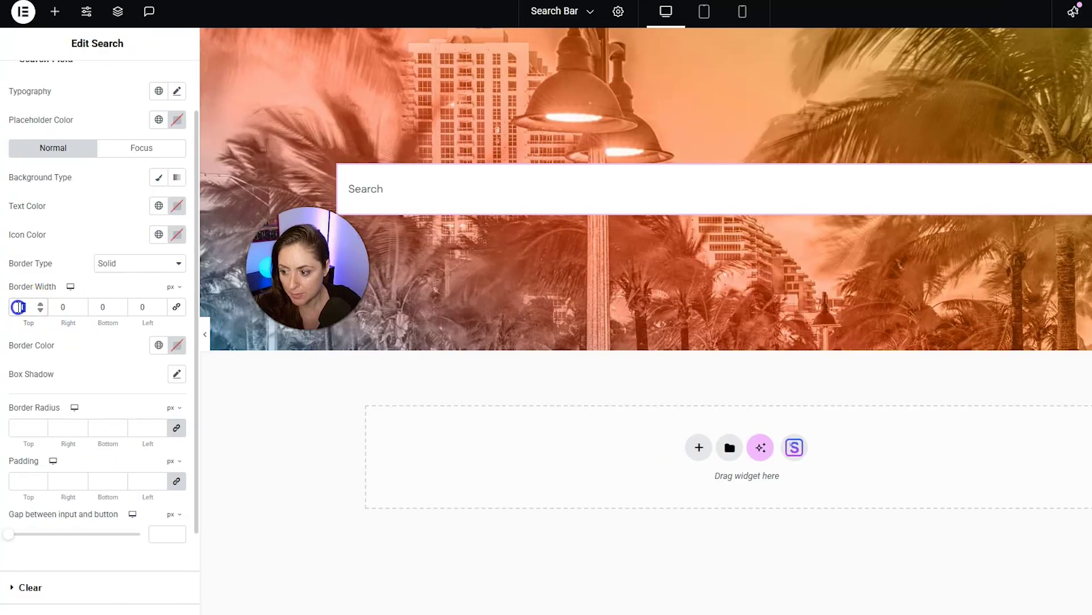
{"action": "double_click", "coordinate": [20, 307]}
{"action": "type", "text": "2"}
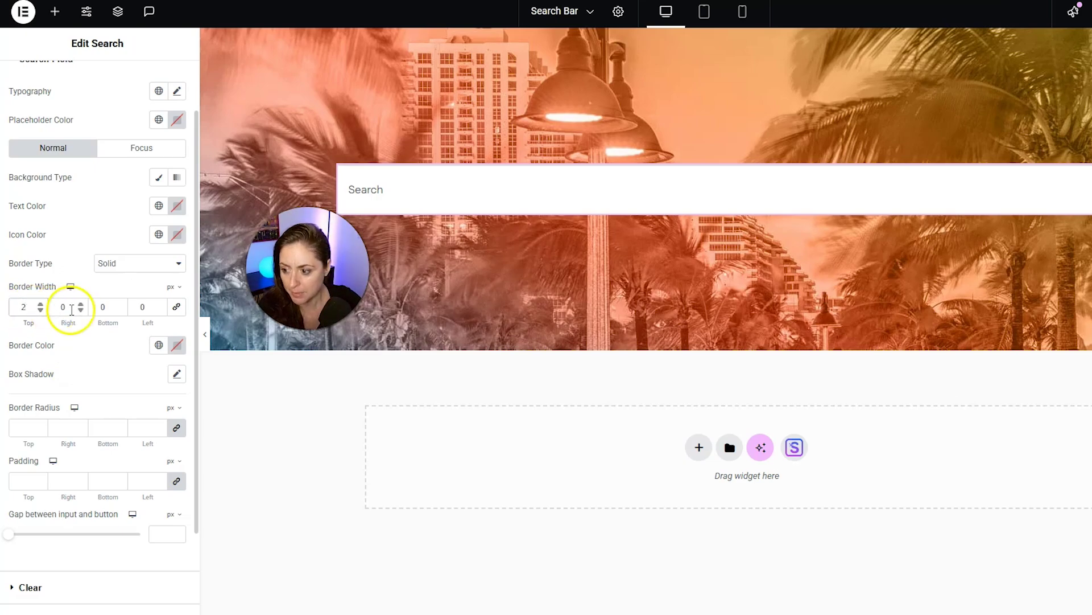
{"action": "double_click", "coordinate": [106, 307]}
{"action": "type", "text": "2"}
{"action": "double_click", "coordinate": [139, 310]}
{"action": "type", "text": "2"}
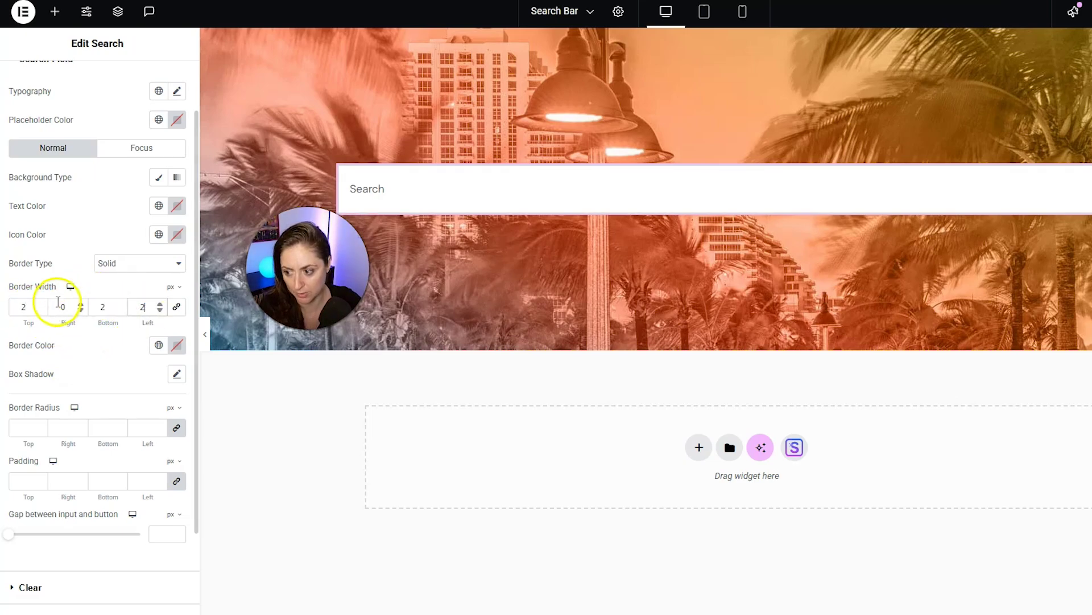
{"action": "scroll", "coordinate": [114, 308], "scroll_direction": "down", "scroll_amount": 1}
Make the field border the global Dark Blue and set the input-button gap to 0.
{"action": "left_click", "coordinate": [159, 277]}
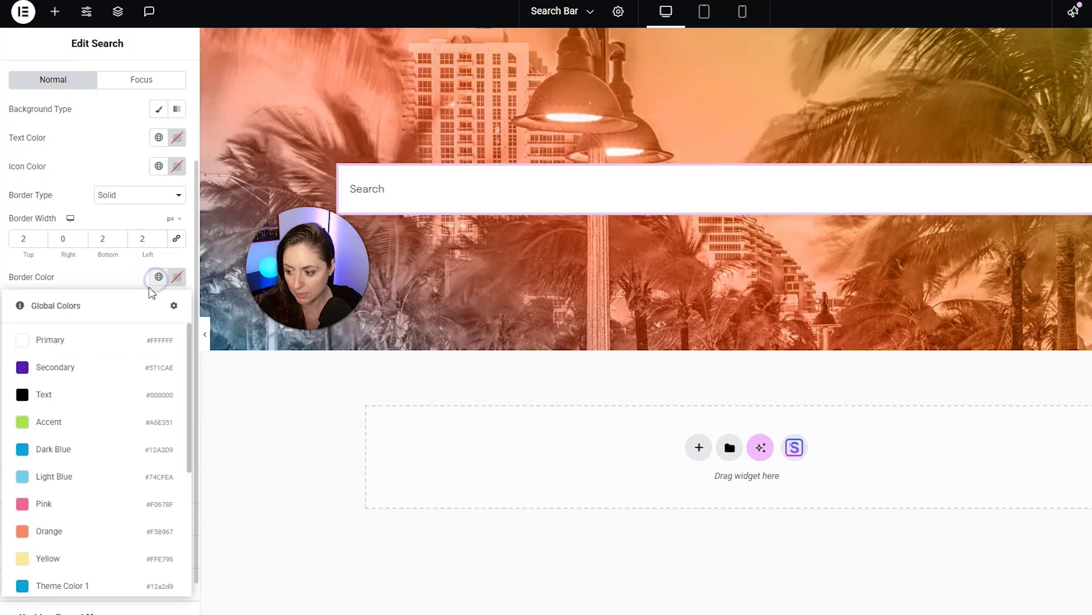
{"action": "left_click", "coordinate": [69, 458]}
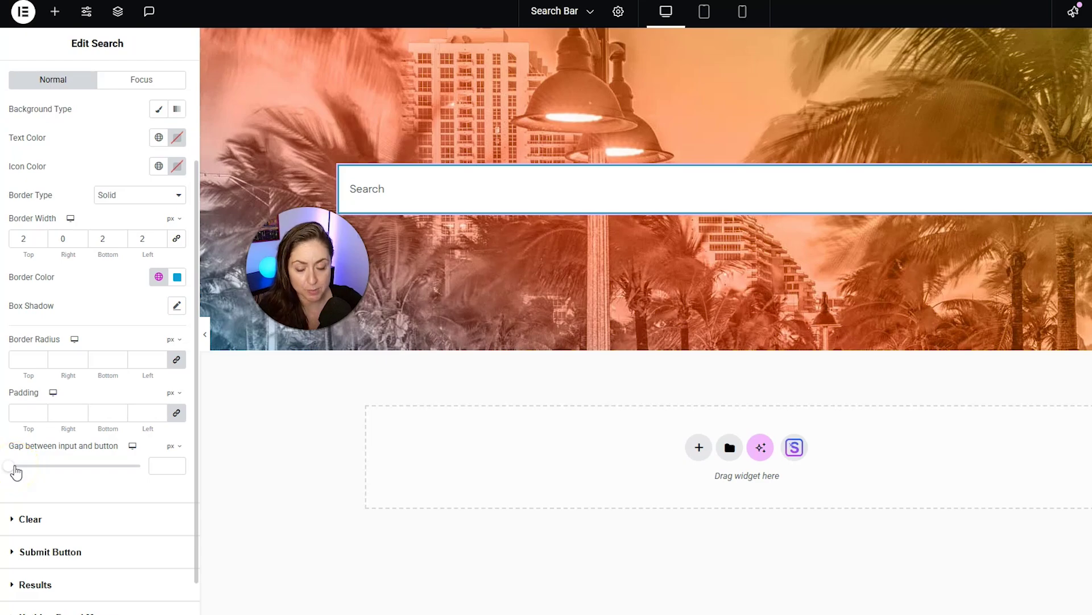
{"action": "mouse_move", "coordinate": [16, 471]}
{"action": "left_mouse_down"}
{"action": "mouse_move", "coordinate": [33, 470]}
{"action": "mouse_move", "coordinate": [17, 473]}
{"action": "left_mouse_up"}
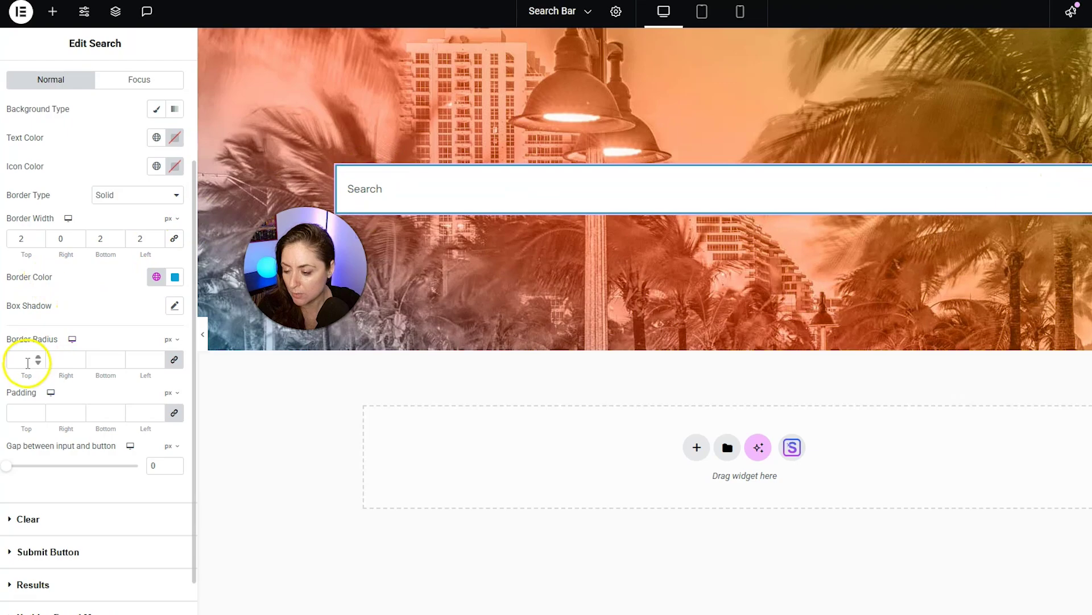
Unlink the field's border radius and set 20 top and left, 0 right and bottom.
{"action": "left_click", "coordinate": [22, 362]}
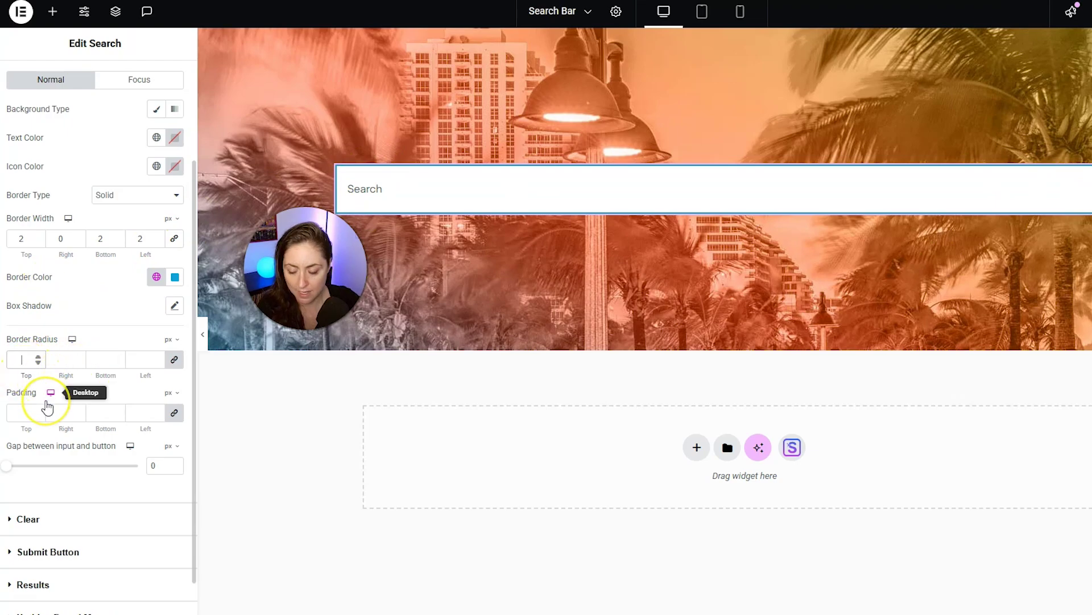
{"action": "left_click", "coordinate": [174, 359]}
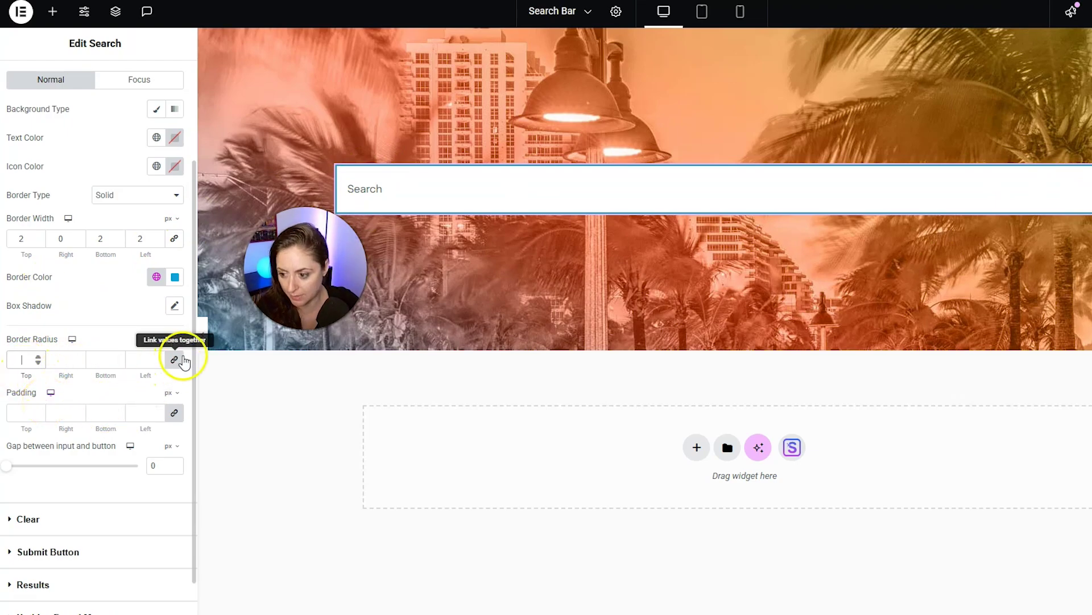
{"action": "left_click", "coordinate": [24, 362]}
{"action": "double_click", "coordinate": [13, 364]}
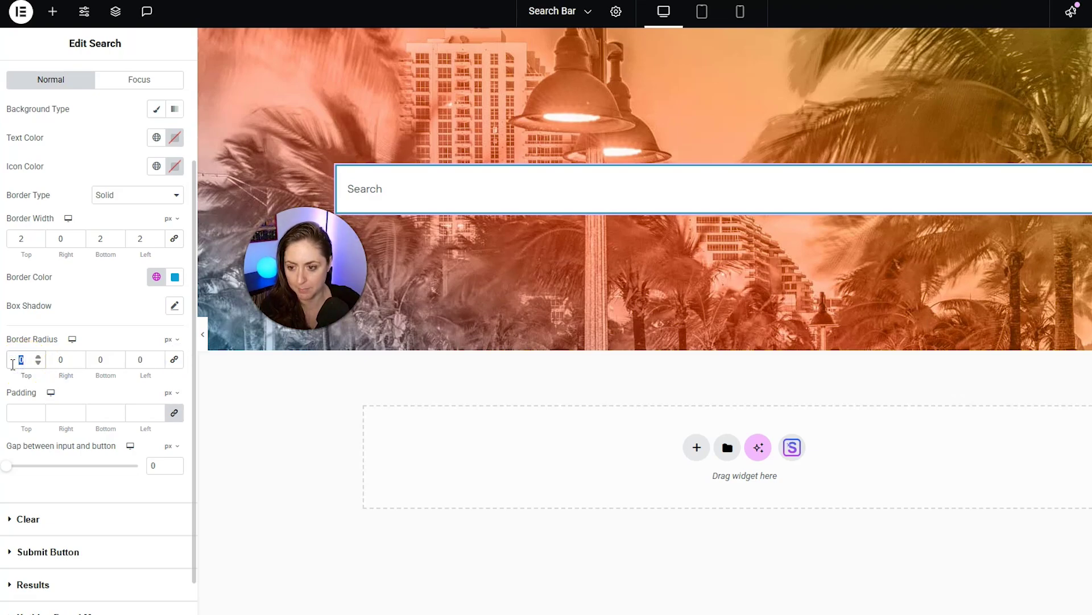
{"action": "left_click", "coordinate": [100, 362]}
{"action": "double_click", "coordinate": [104, 362]}
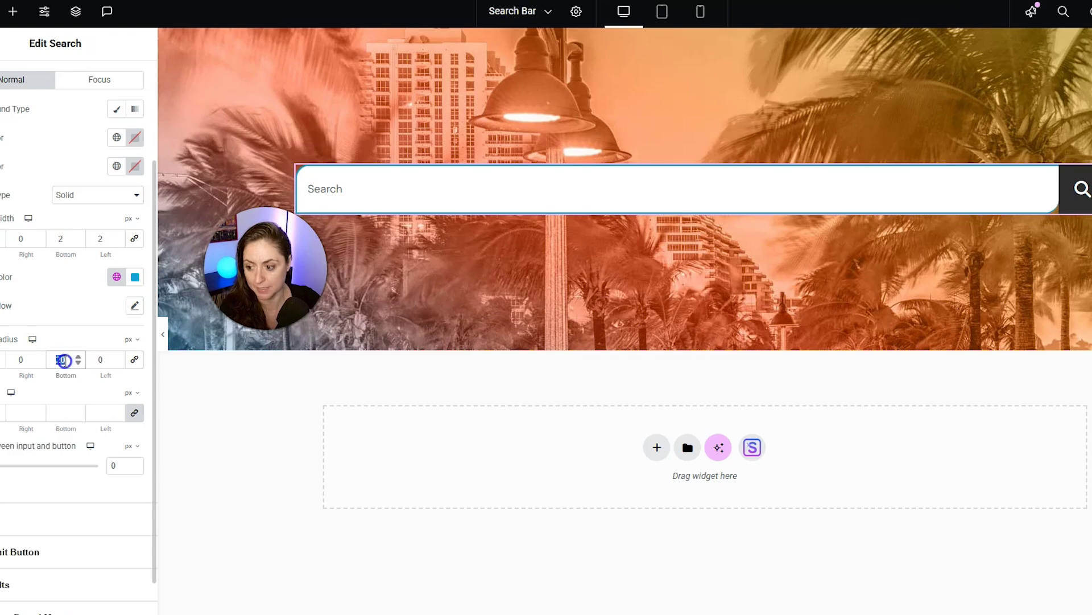
{"action": "left_click", "coordinate": [63, 360]}
{"action": "left_click", "coordinate": [66, 366]}
{"action": "double_click", "coordinate": [70, 363]}
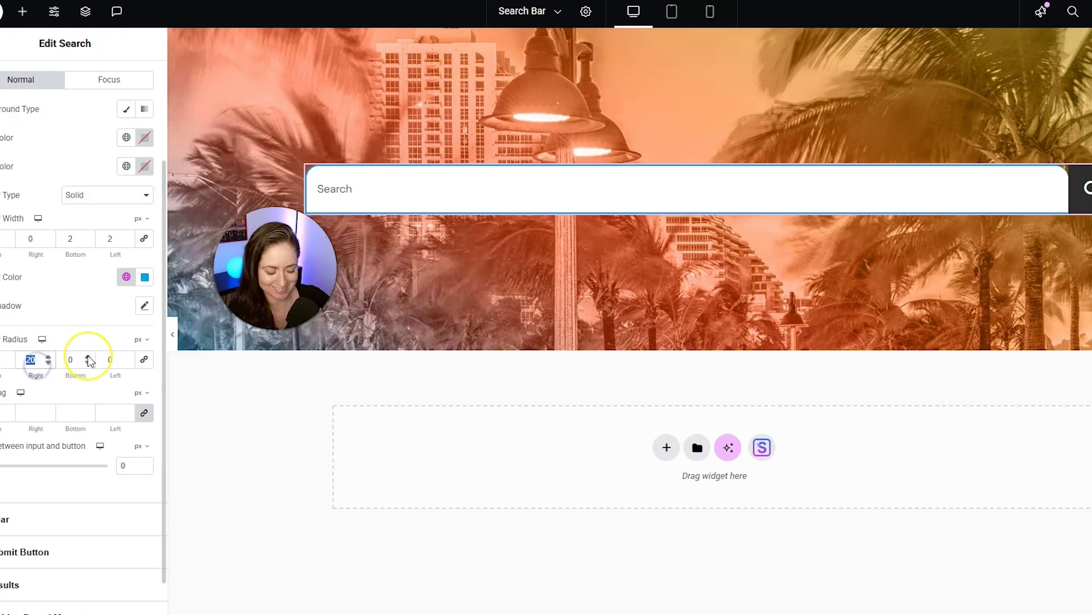
{"action": "type", "text": "0"}
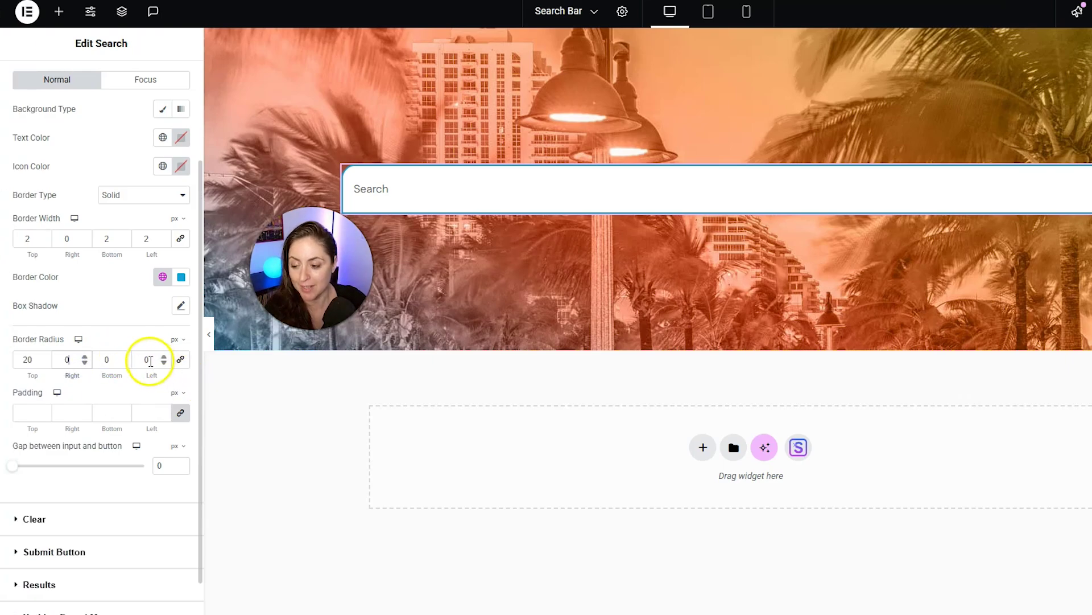
{"action": "left_click", "coordinate": [145, 360]}
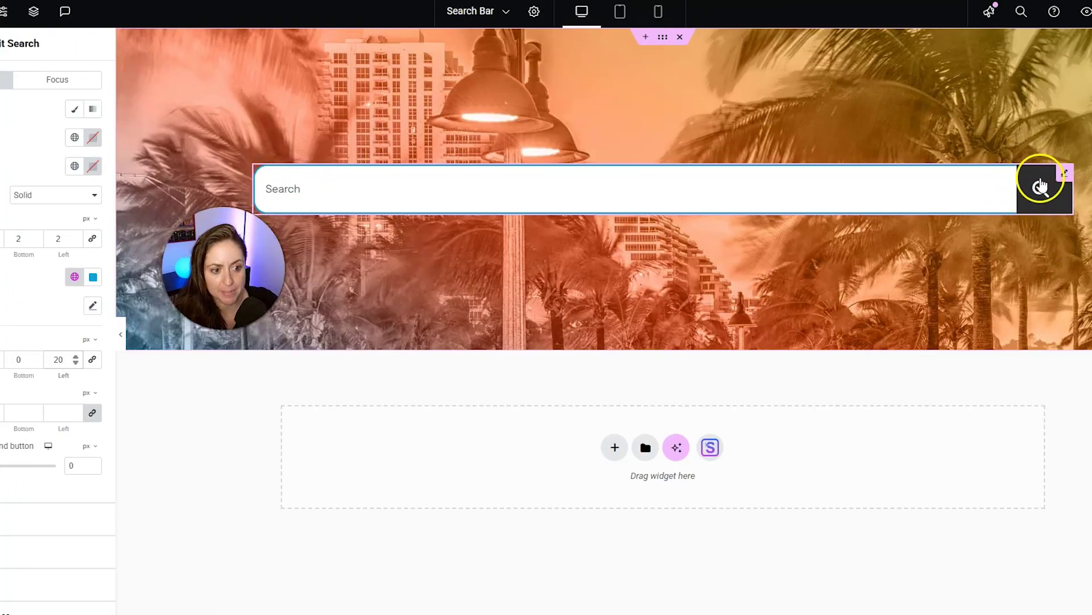
{"action": "scroll", "coordinate": [105, 320], "scroll_direction": "down", "scroll_amount": 1}
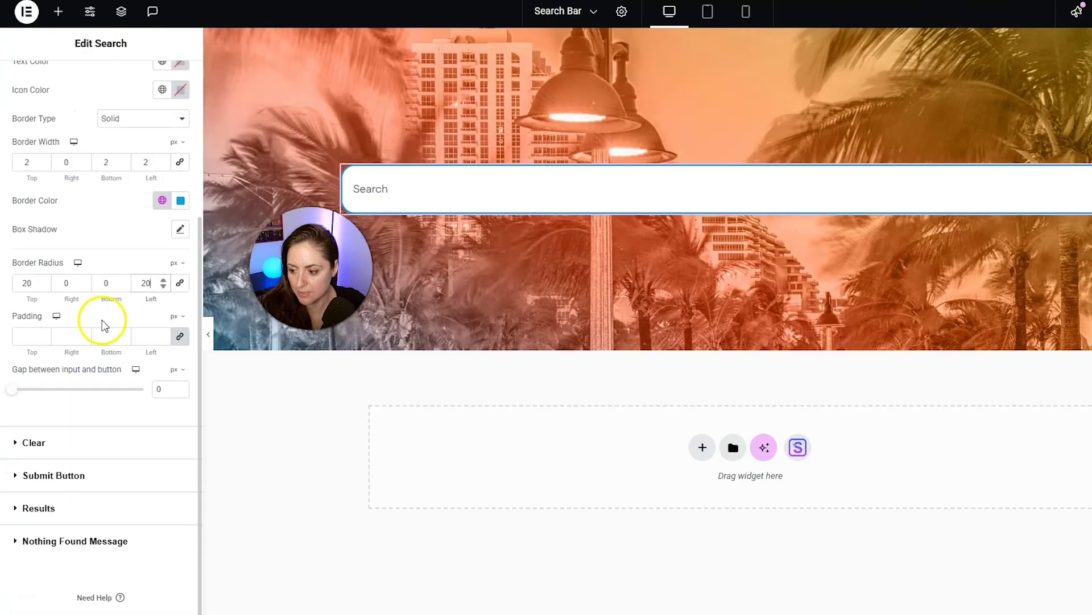
{"action": "left_click", "coordinate": [68, 441]}
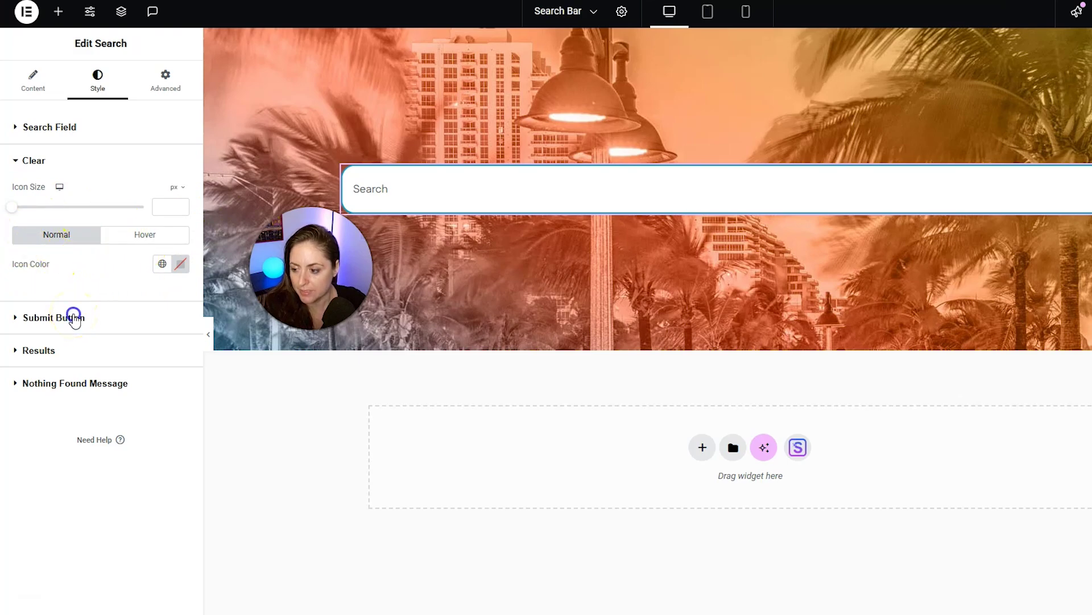
Fill the submit button with a classic global Dark Blue background.
{"action": "left_click", "coordinate": [74, 318]}
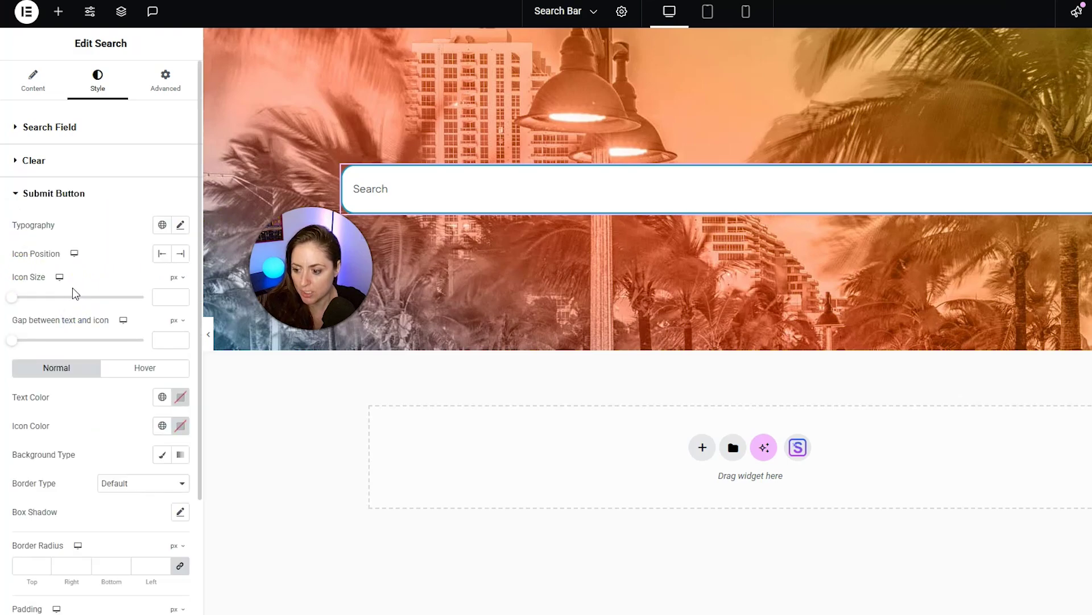
{"action": "scroll", "coordinate": [74, 319], "scroll_direction": "down", "scroll_amount": 3}
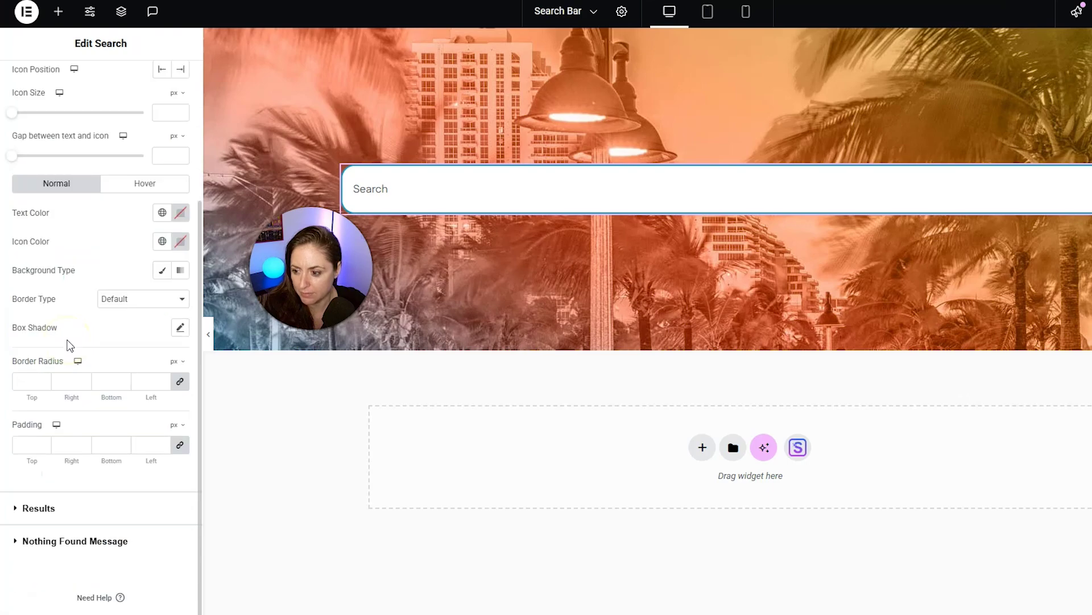
{"action": "left_click", "coordinate": [162, 270]}
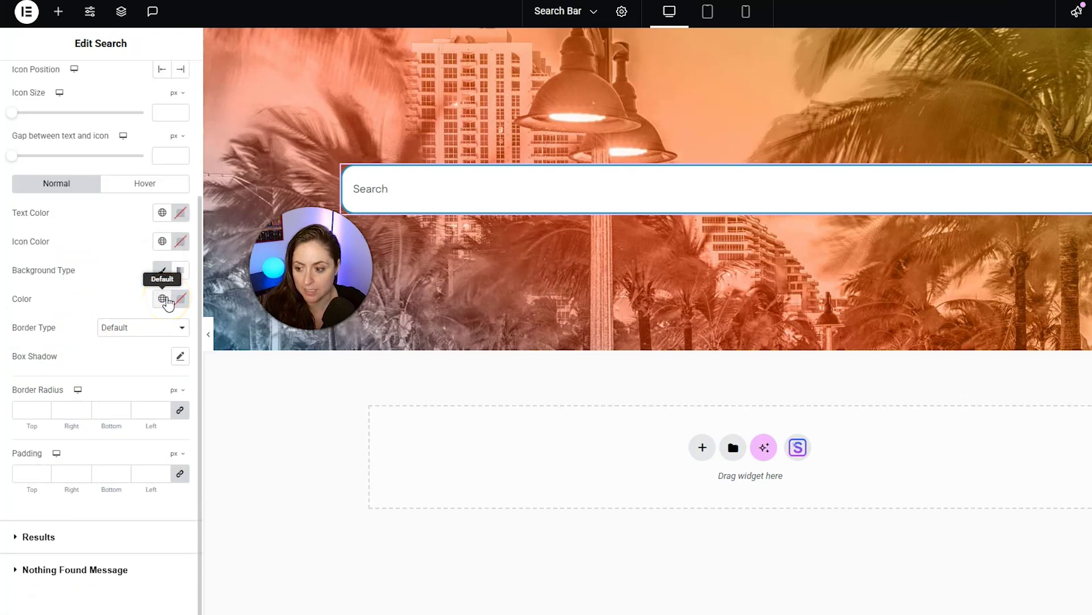
{"action": "left_click", "coordinate": [163, 299]}
{"action": "left_click", "coordinate": [87, 470]}
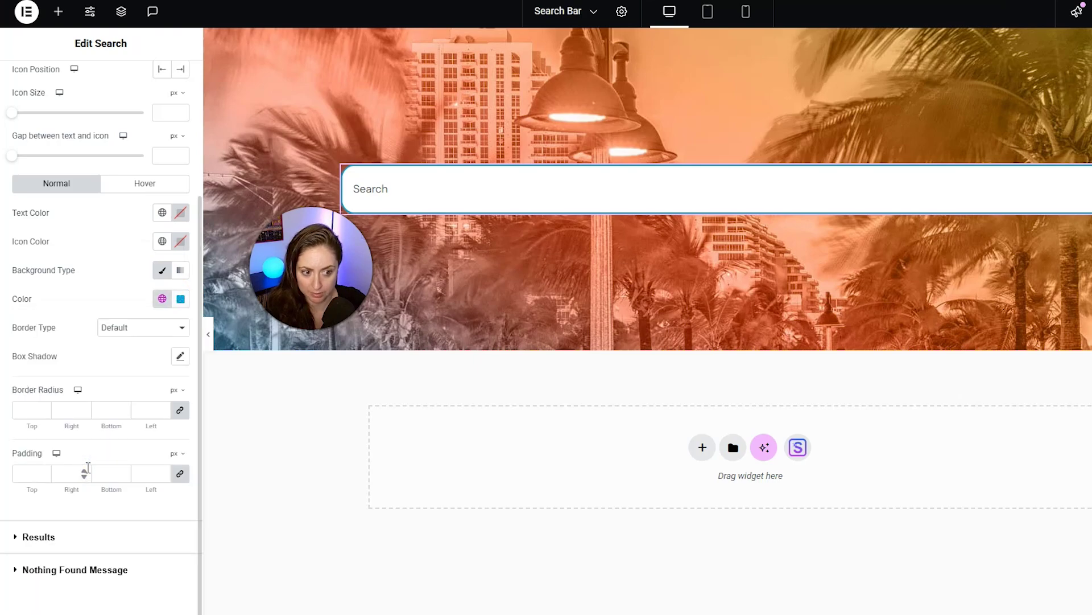
Unlink the button's border radius and set it to 0, 20, 20, 0.
{"action": "left_click", "coordinate": [176, 420]}
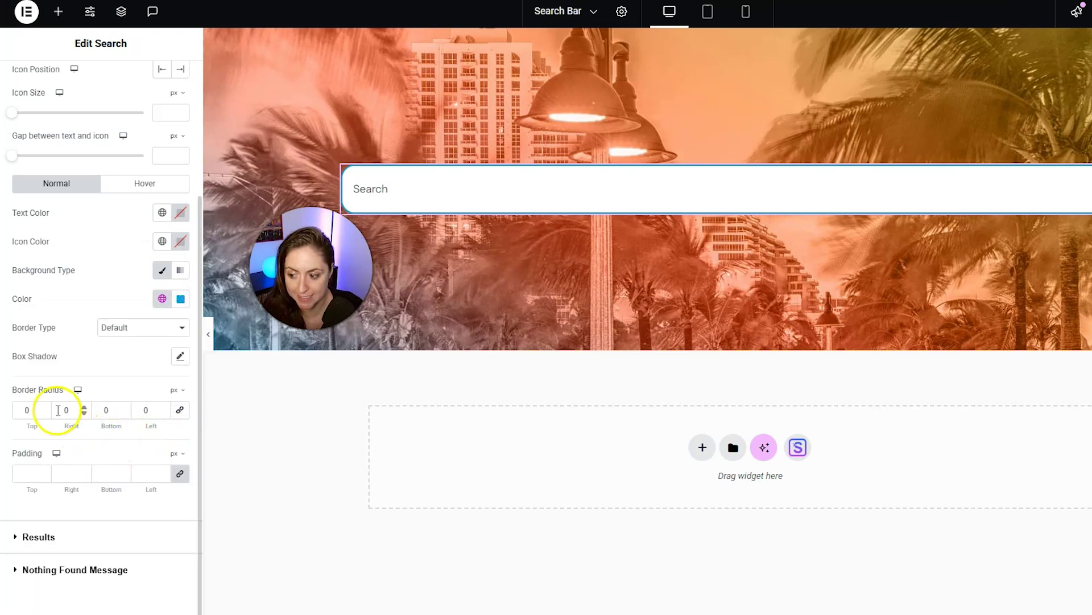
{"action": "double_click", "coordinate": [66, 410]}
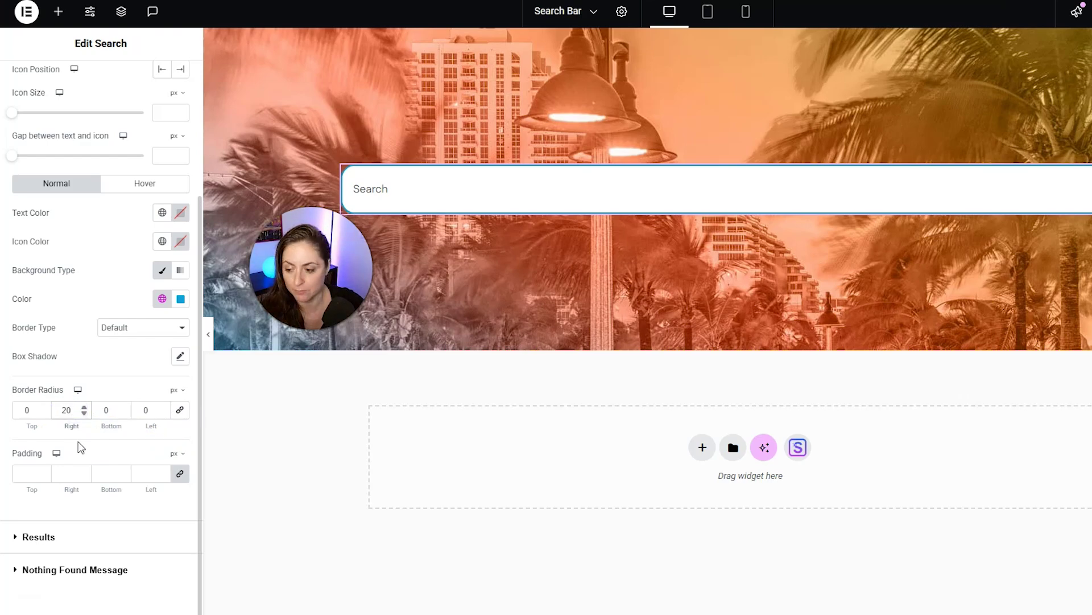
{"action": "double_click", "coordinate": [110, 412]}
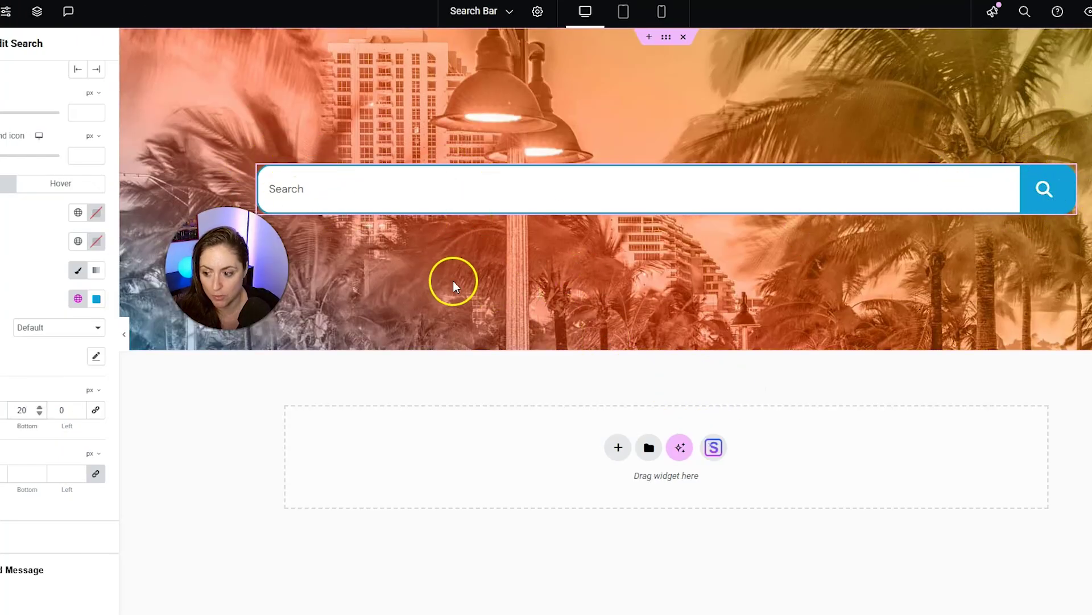
{"action": "scroll", "coordinate": [60, 308], "scroll_direction": "up", "scroll_amount": 2}
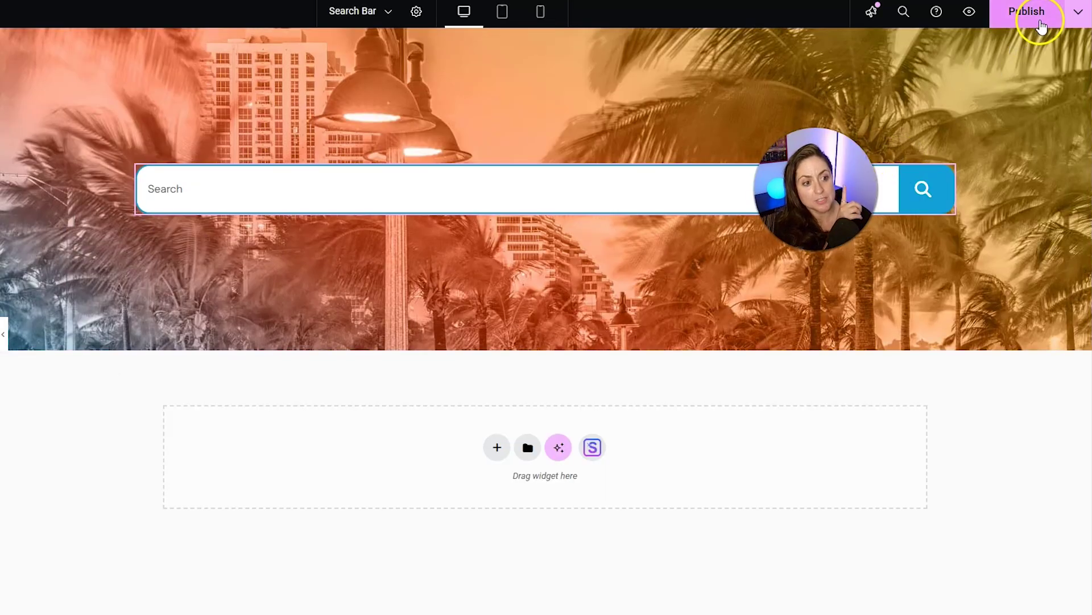
Publish the Search Bar page, view it live, and search 'ice cream' to review the result cards.
{"action": "left_click", "coordinate": [1030, 11]}
{"action": "left_click", "coordinate": [1078, 11]}
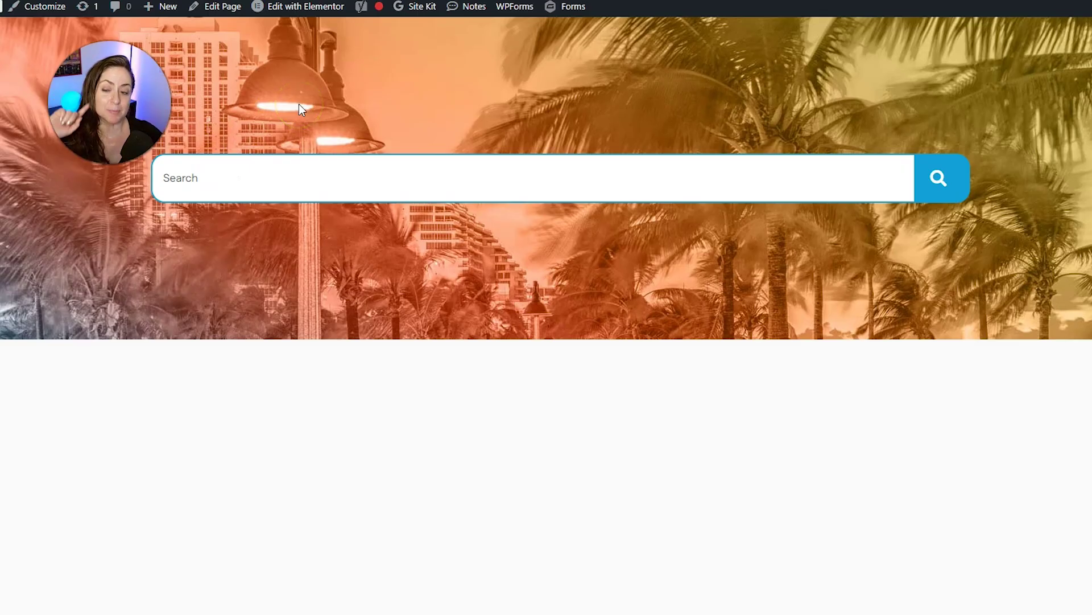
{"action": "left_click", "coordinate": [281, 183]}
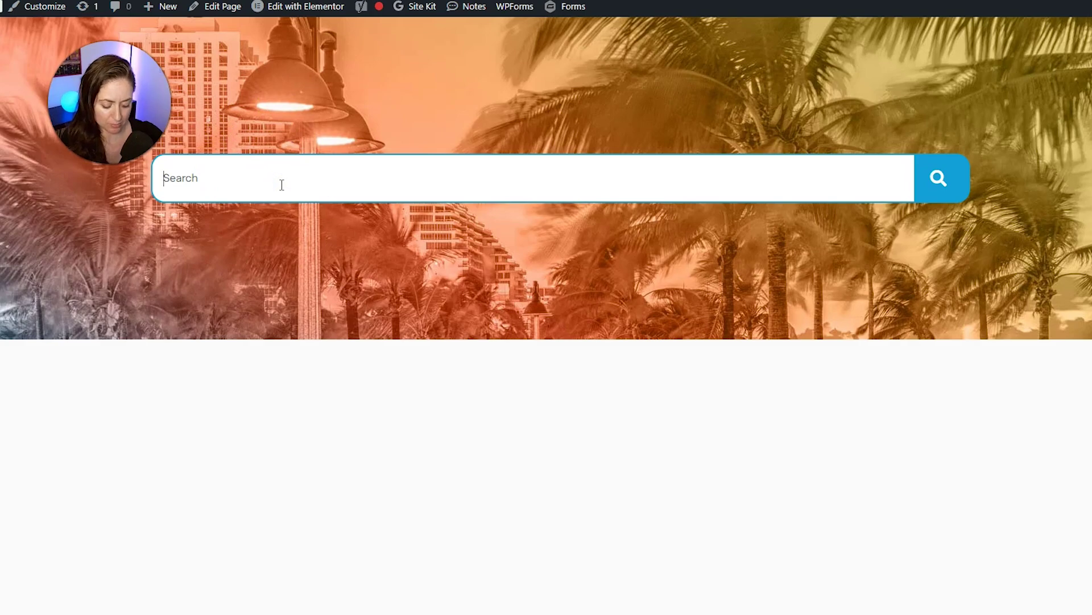
{"action": "type", "text": "ice cream"}
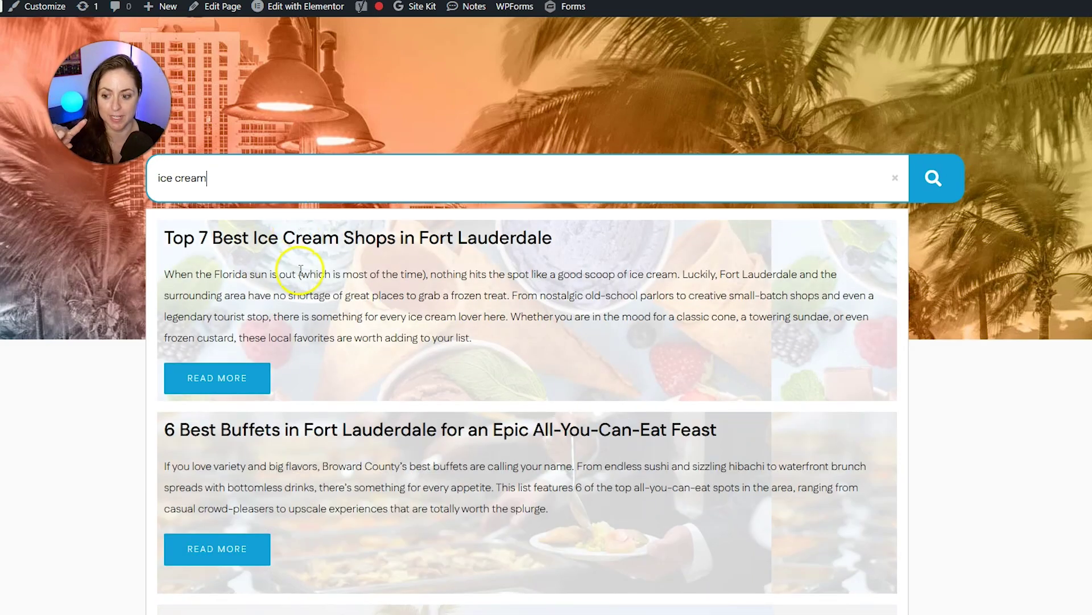
{"action": "scroll", "coordinate": [332, 276], "scroll_direction": "down", "scroll_amount": 1}
{"action": "scroll", "coordinate": [329, 274], "scroll_direction": "up", "scroll_amount": 1}
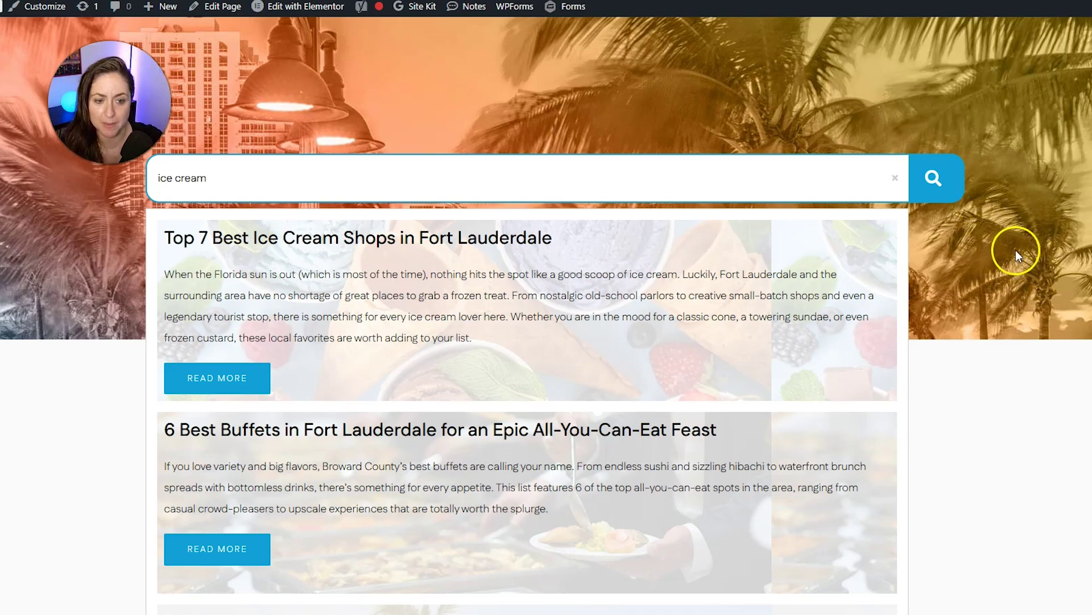
{"action": "mouse_move", "coordinate": [295, 12]}
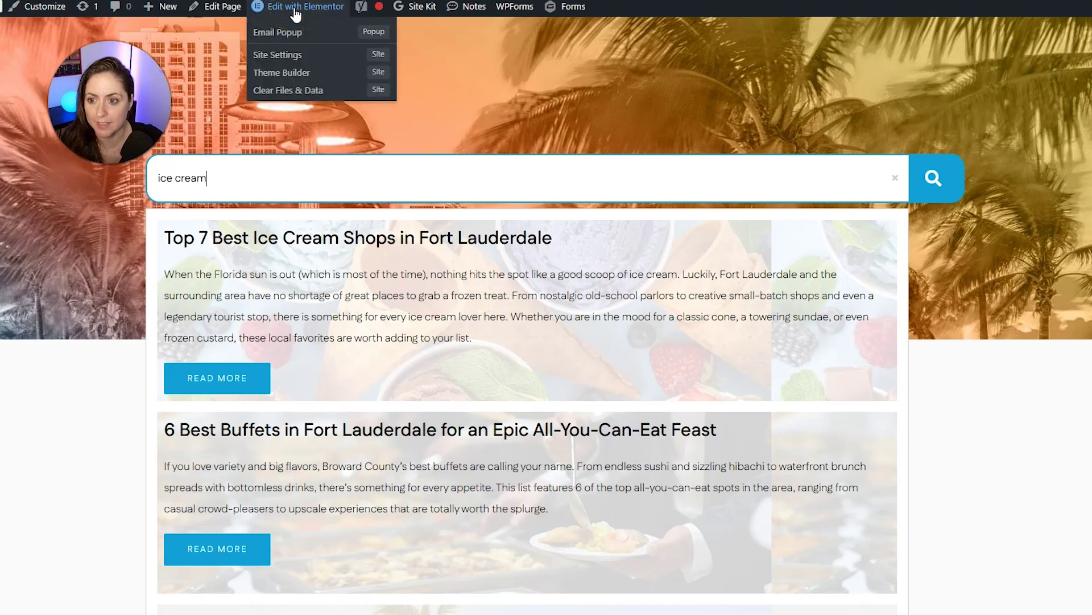
Reopen the page in Elementor and raise the hero container's minimum height to 759 px.
{"action": "left_click", "coordinate": [539, 105]}
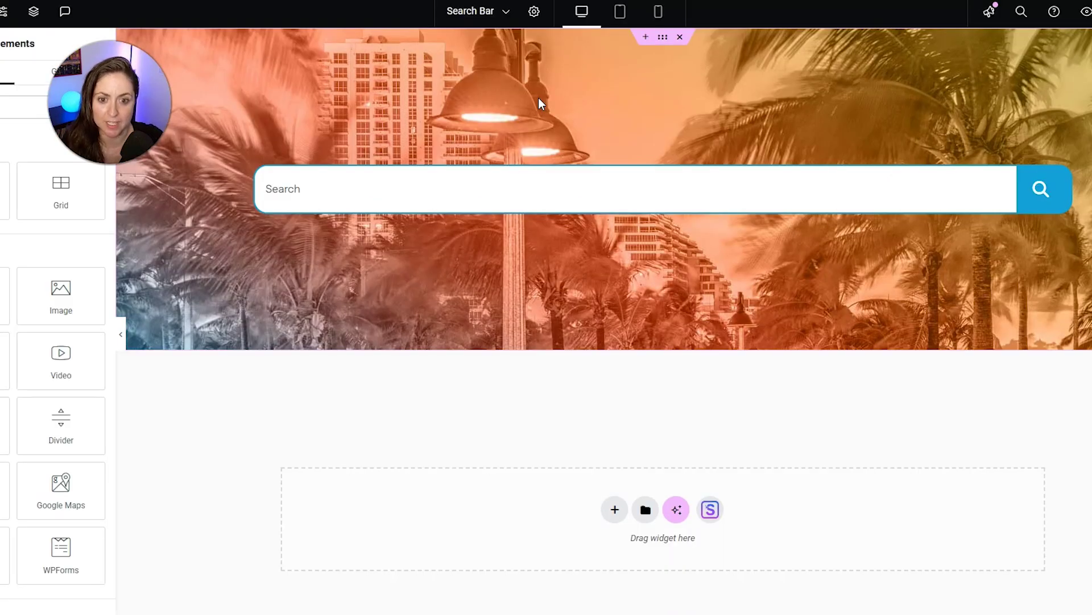
{"action": "left_click", "coordinate": [663, 37]}
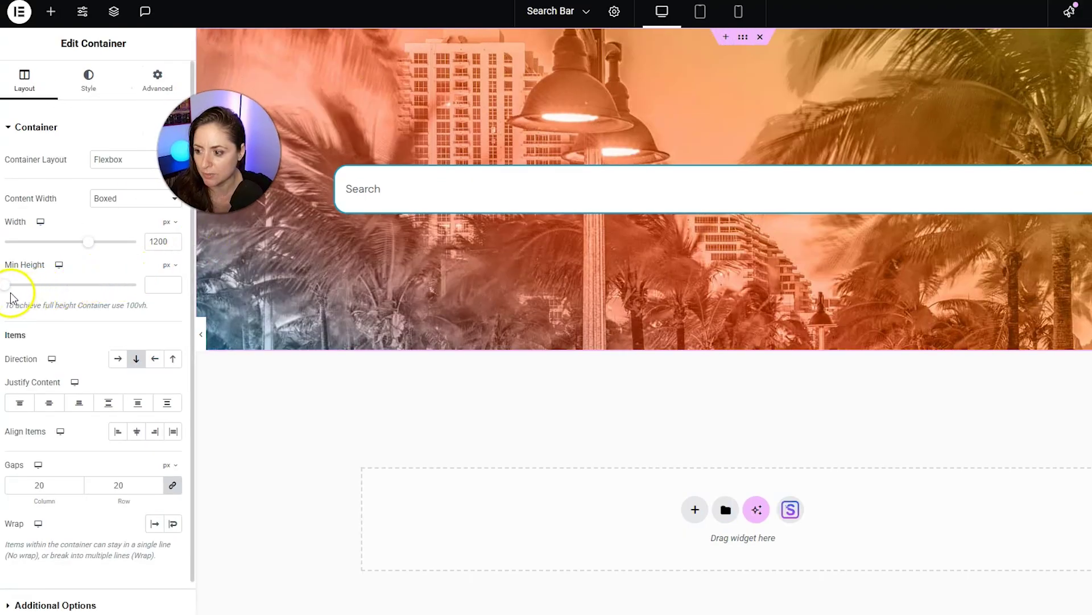
{"action": "left_click_drag", "start_coordinate": [35, 286], "coordinate": [74, 286]}
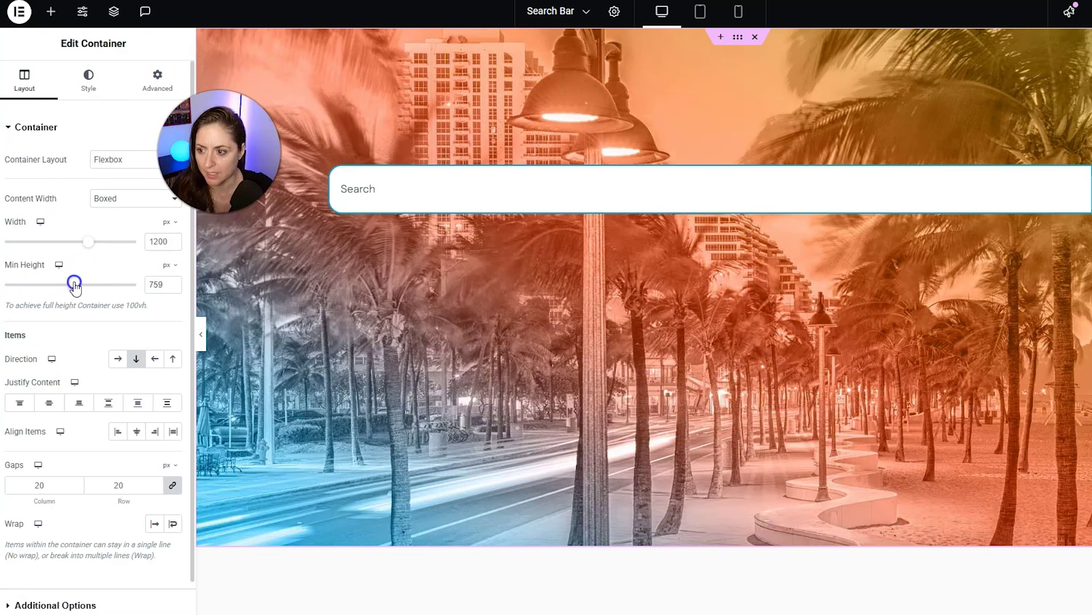
Set the hero container's top padding to 300 px to lower the search bar.
{"action": "left_click", "coordinate": [151, 91]}
{"action": "left_click", "coordinate": [26, 228]}
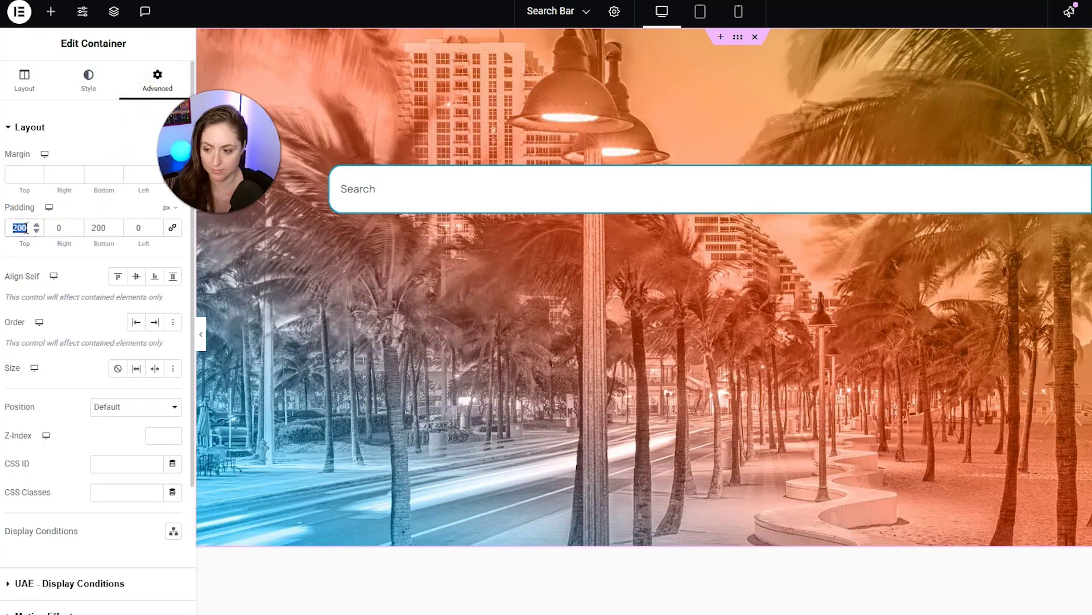
{"action": "type", "text": "400"}
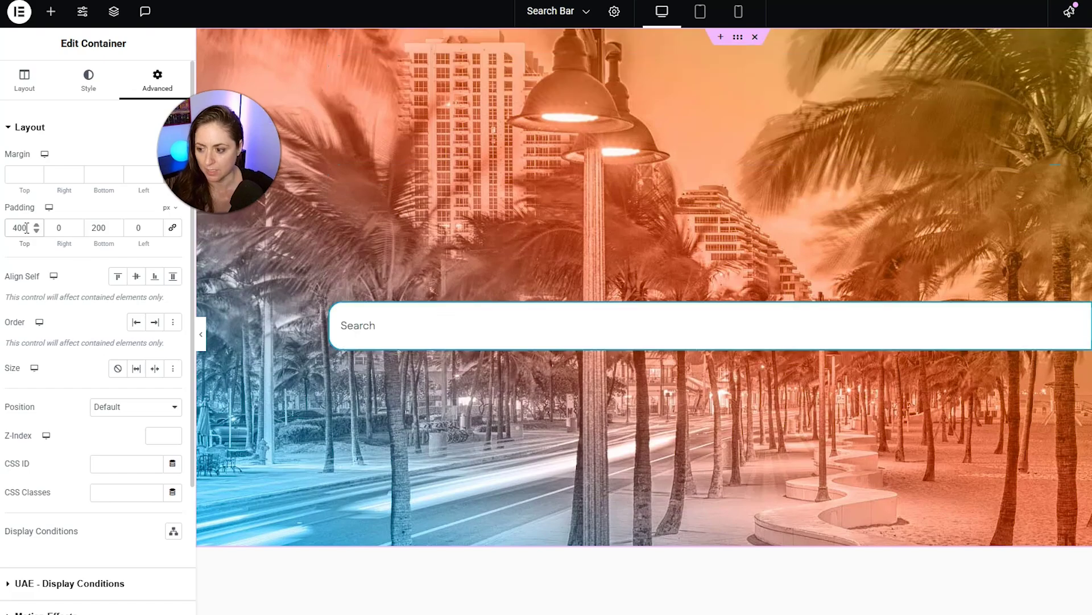
{"action": "double_click", "coordinate": [27, 227]}
{"action": "type", "text": "0"}
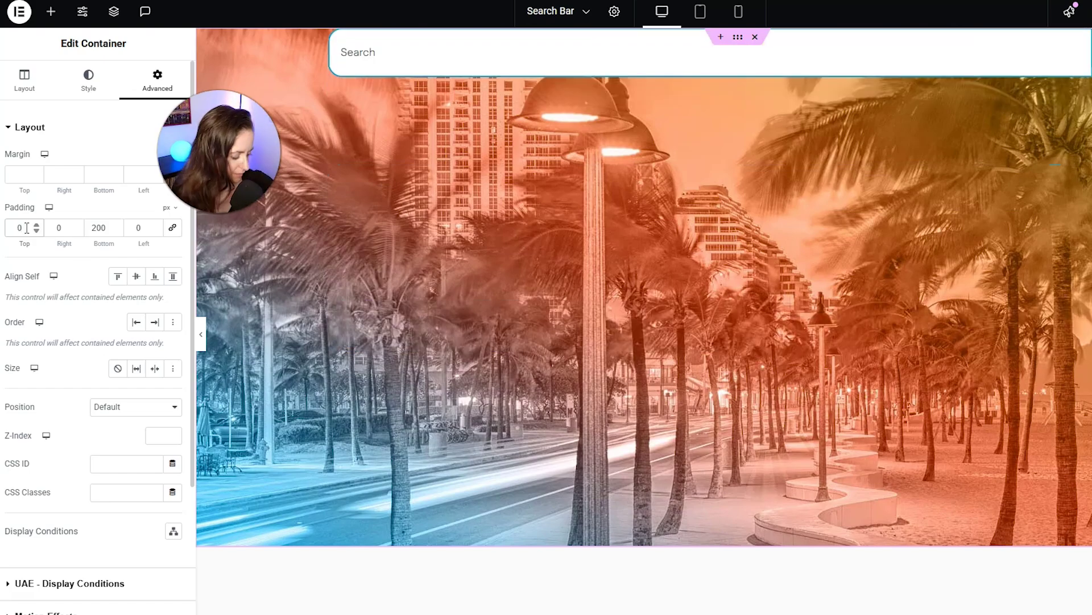
{"action": "type", "text": "300"}
{"action": "left_click", "coordinate": [38, 218]}
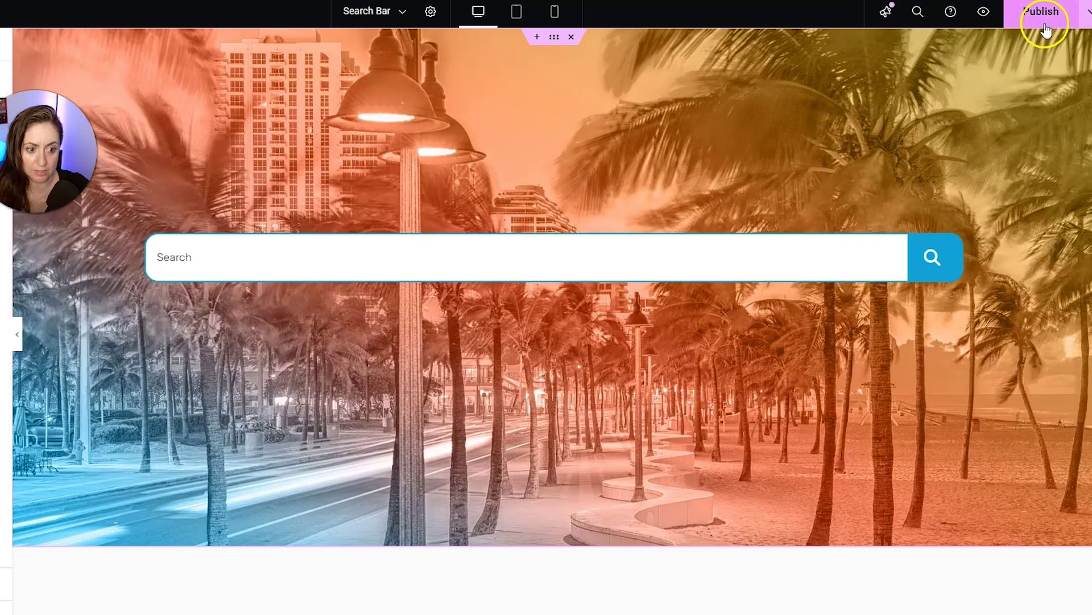
{"action": "left_click", "coordinate": [16, 13]}
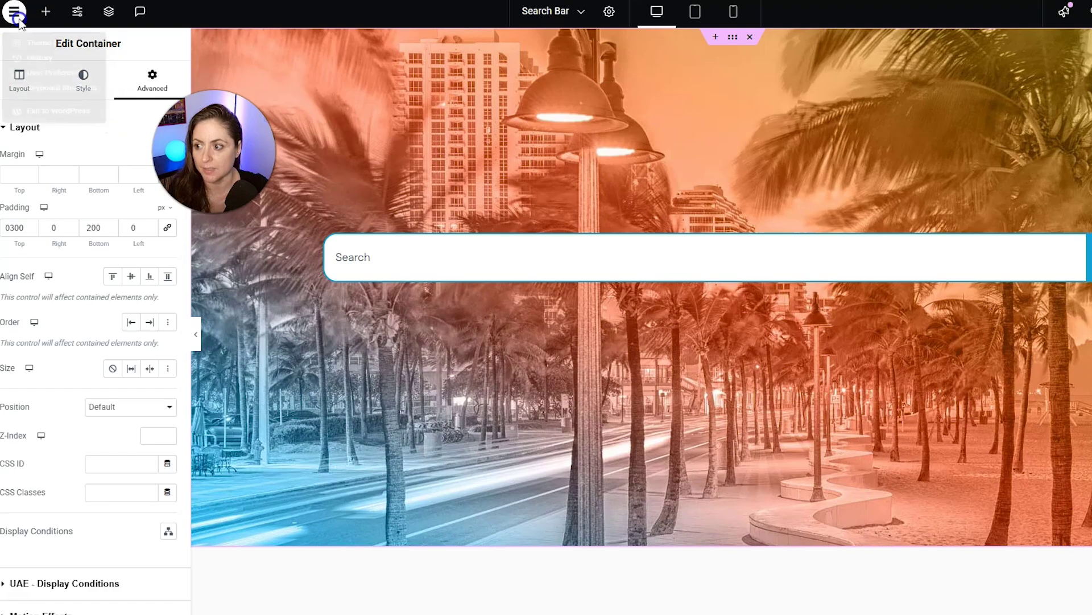
Exit the editor to the WordPress dashboard and go to Templates > Saved Templates.
{"action": "left_click", "coordinate": [32, 142]}
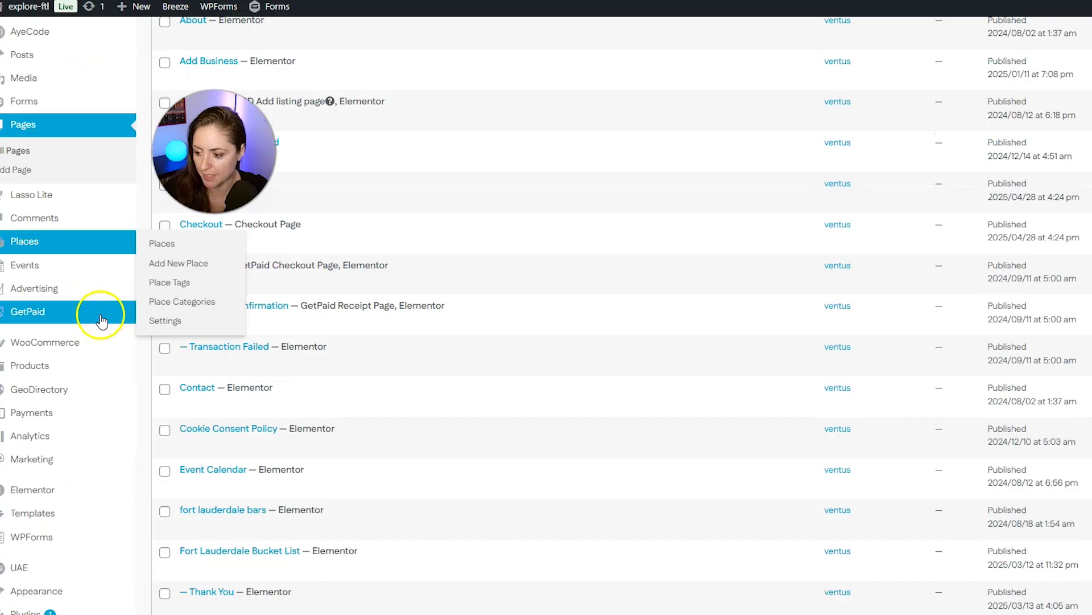
{"action": "scroll", "coordinate": [97, 310], "scroll_direction": "down", "scroll_amount": 3}
{"action": "mouse_move", "coordinate": [79, 374]}
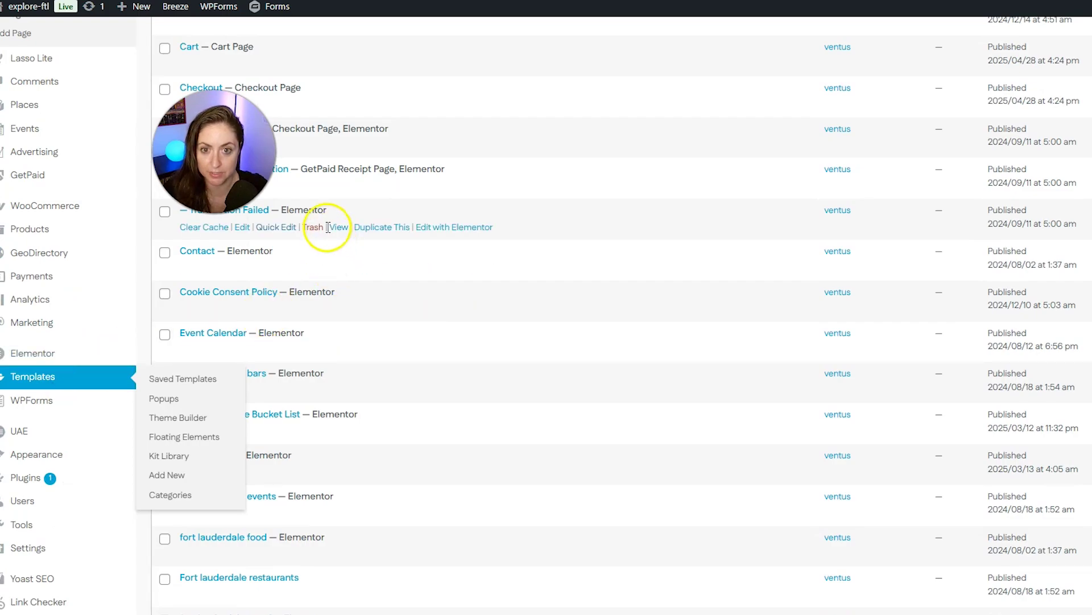
{"action": "left_click", "coordinate": [165, 139]}
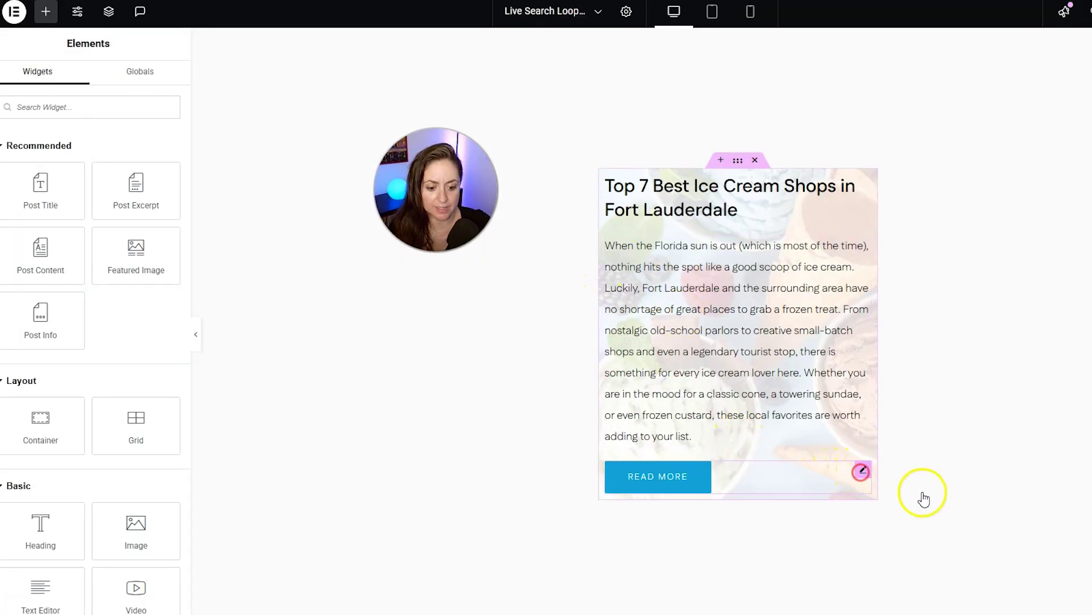
Delete the Read More button and Post Excerpt widgets from the result card.
{"action": "right_click", "coordinate": [923, 497]}
{"action": "left_click", "coordinate": [917, 523]}
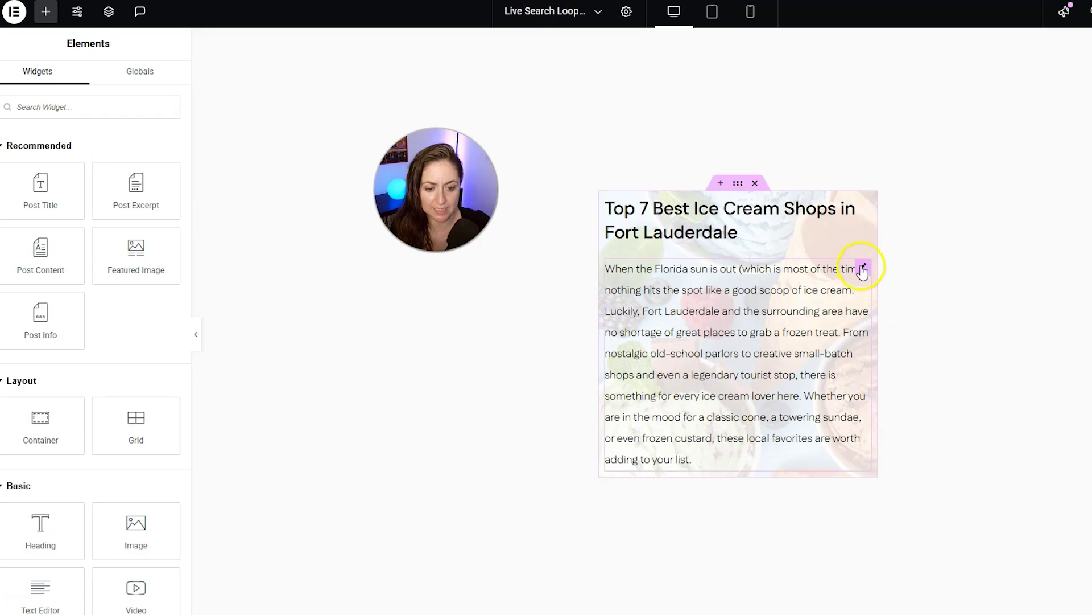
{"action": "right_click", "coordinate": [863, 270]}
{"action": "left_click", "coordinate": [923, 519]}
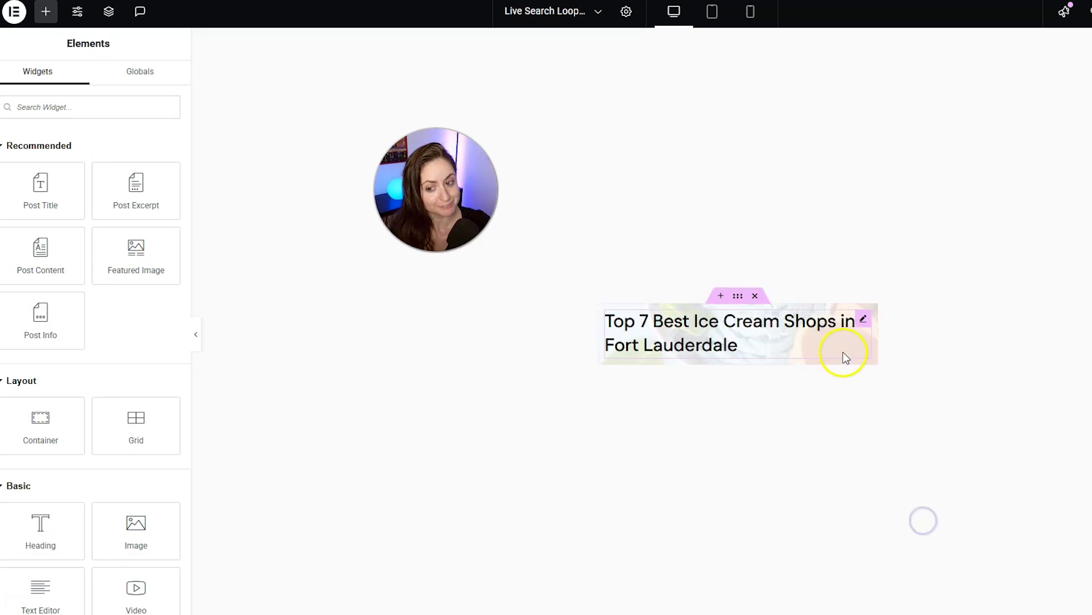
Clear the Featured Image dynamic background from the card container's Style settings.
{"action": "left_click", "coordinate": [846, 358]}
{"action": "left_click", "coordinate": [84, 86]}
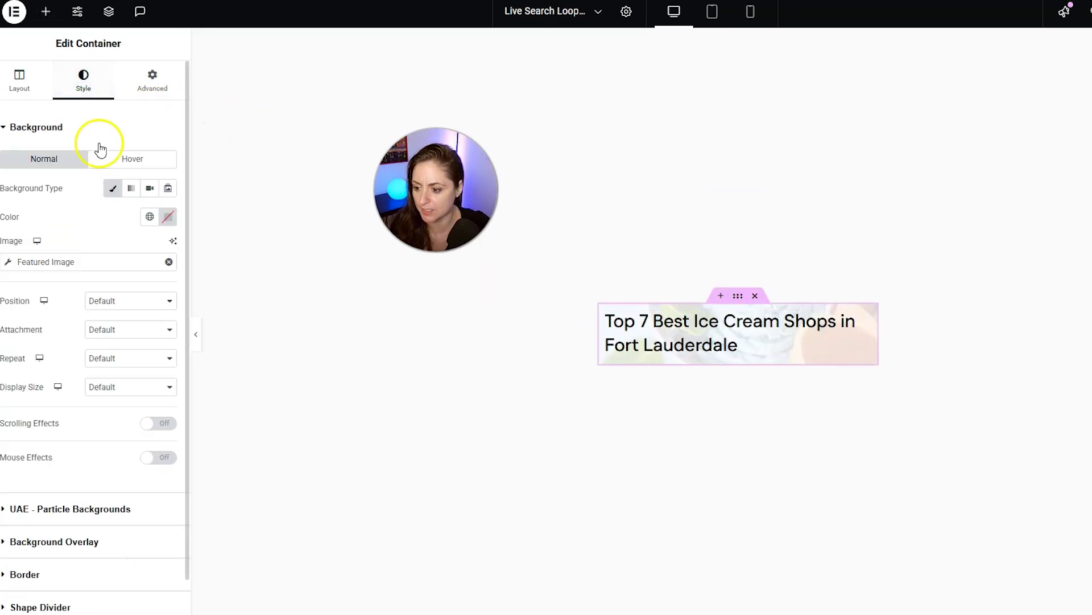
{"action": "left_click", "coordinate": [167, 264]}
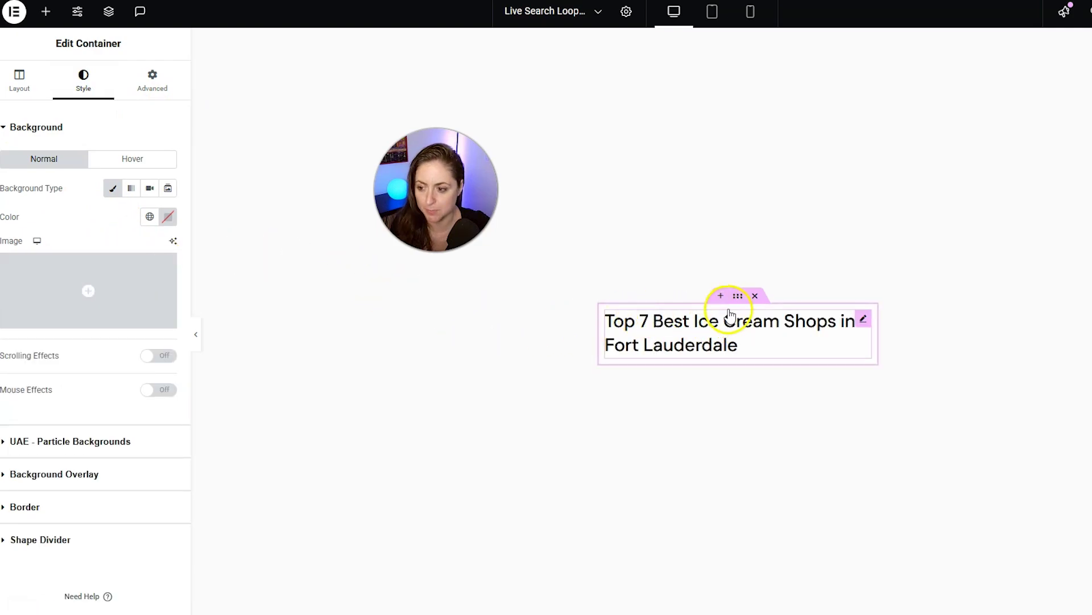
{"action": "left_click", "coordinate": [166, 223]}
{"action": "left_click", "coordinate": [60, 220]}
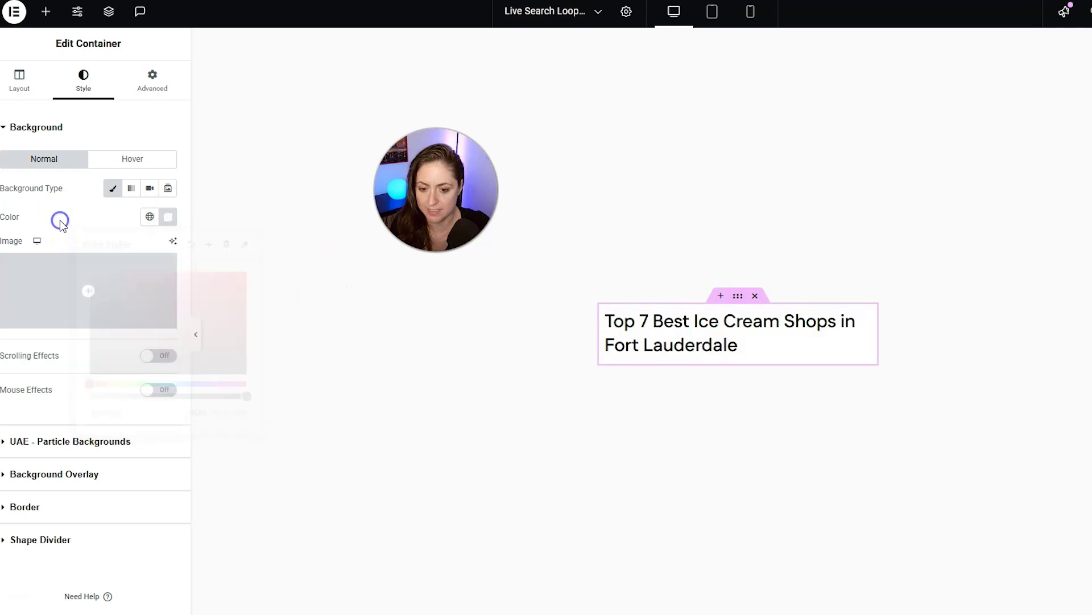
{"action": "left_click", "coordinate": [865, 321]}
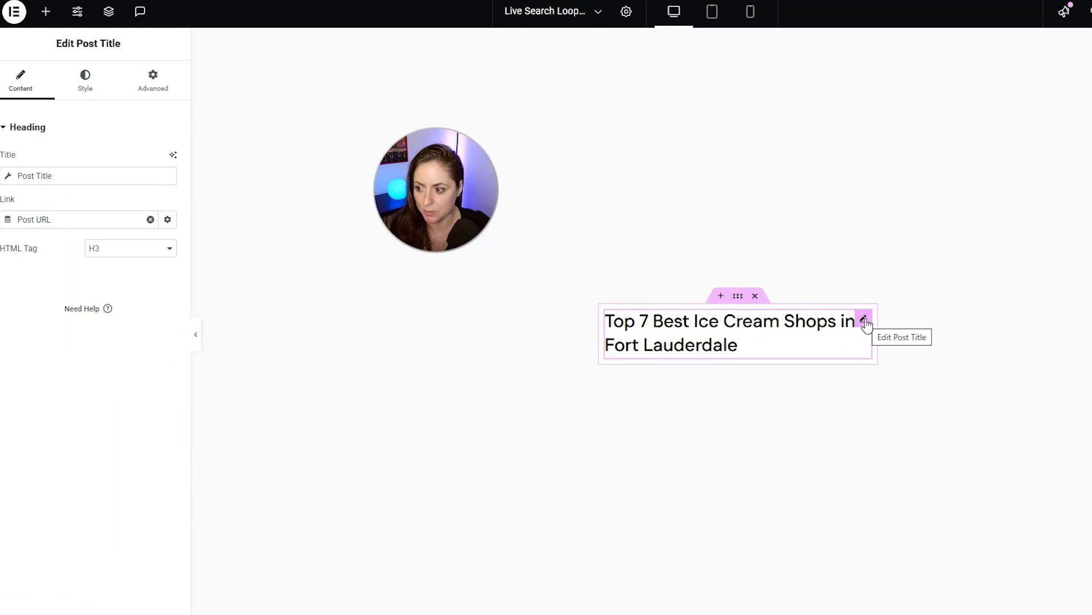
Set the post title's typography size to 20 px.
{"action": "left_click", "coordinate": [865, 322]}
{"action": "left_click", "coordinate": [90, 88]}
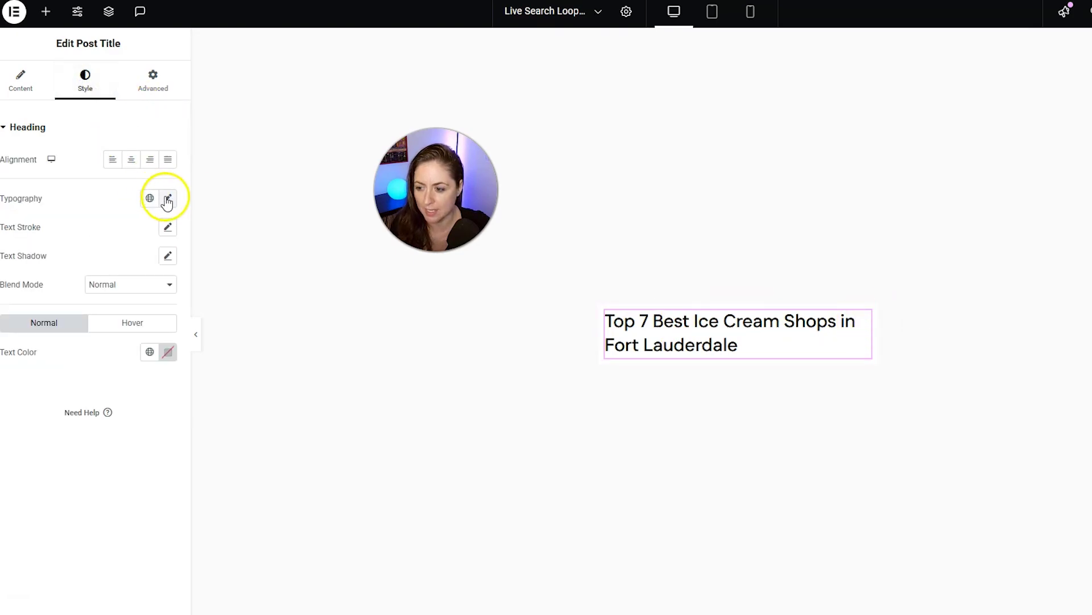
{"action": "left_click", "coordinate": [168, 198]}
{"action": "left_click", "coordinate": [12, 306]}
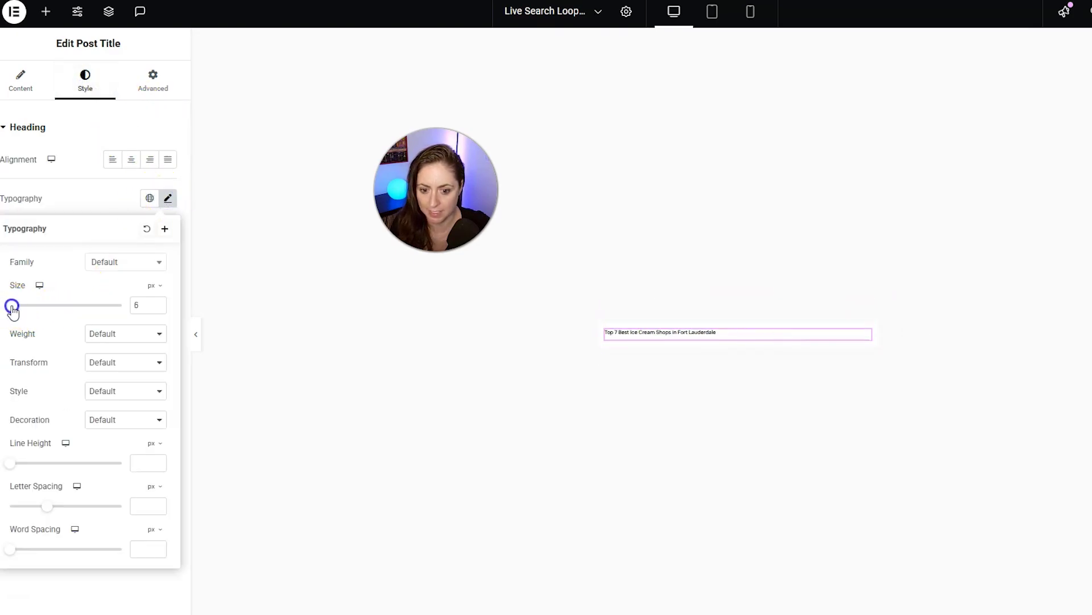
{"action": "left_click_drag", "start_coordinate": [10, 308], "coordinate": [20, 308]}
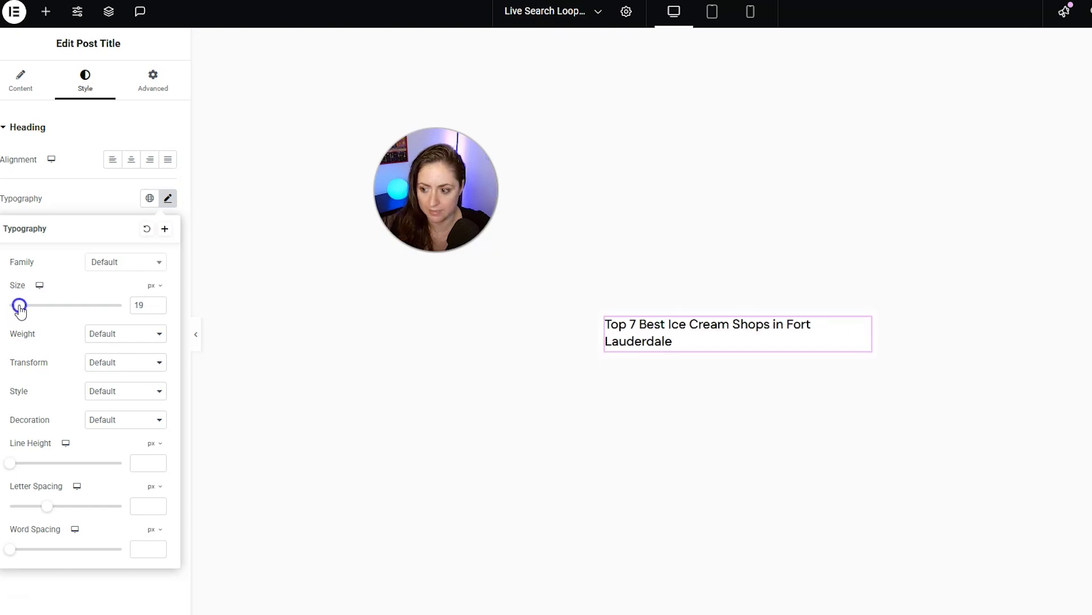
{"action": "left_click", "coordinate": [156, 302]}
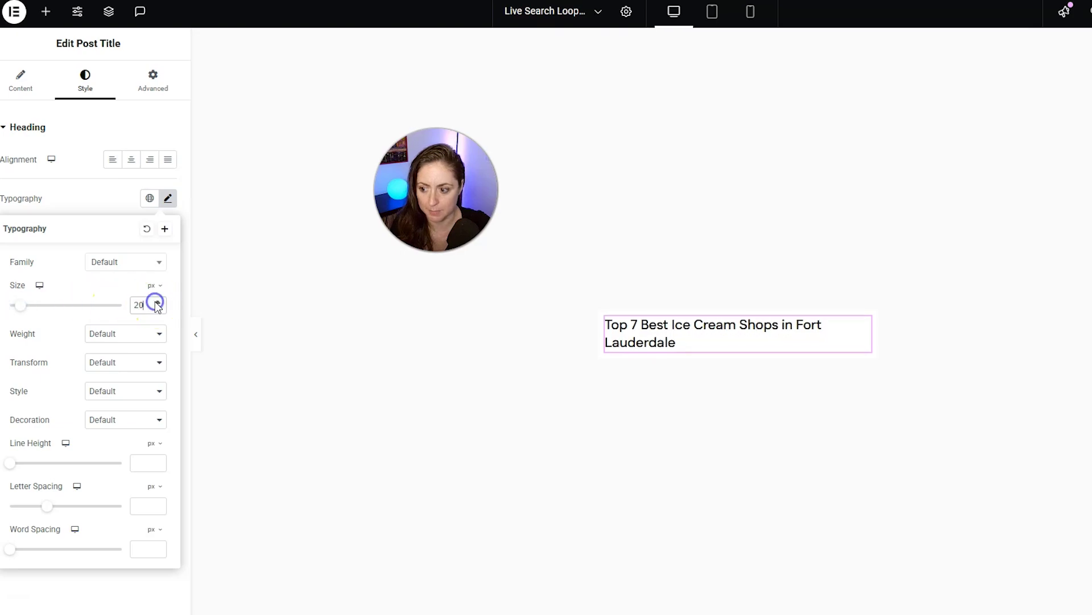
Give the post title 5 px padding on all sides.
{"action": "left_click", "coordinate": [155, 89]}
{"action": "left_click", "coordinate": [19, 231]}
{"action": "type", "text": "5"}
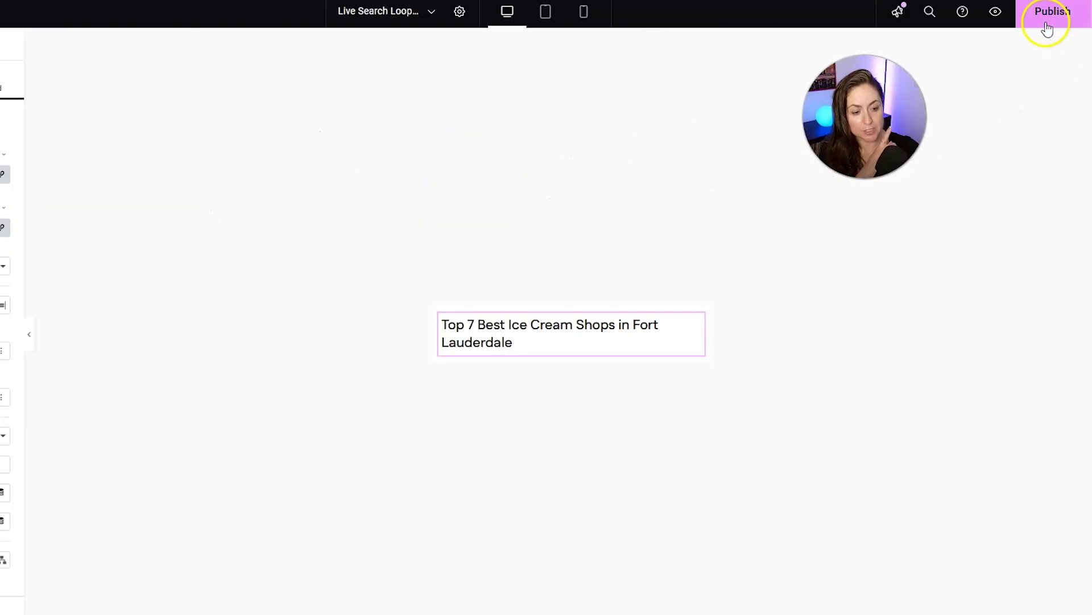
Publish the loop template, search 'ice' live, and open the Top 7 Best Ice Cream Shops result.
{"action": "left_click", "coordinate": [1047, 29]}
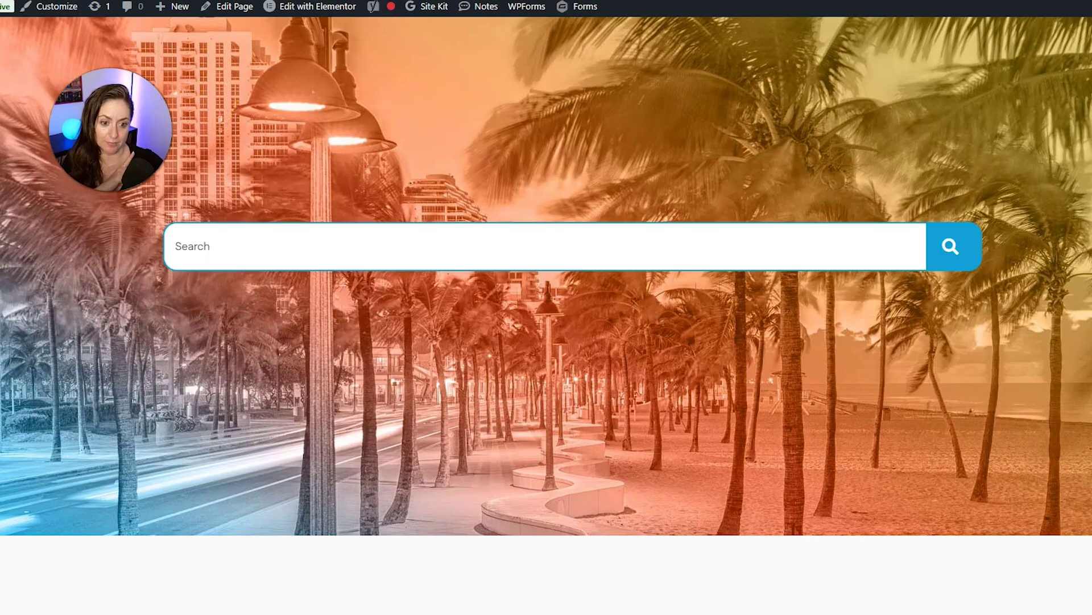
{"action": "left_click", "coordinate": [299, 236]}
{"action": "type", "text": "ice cream"}
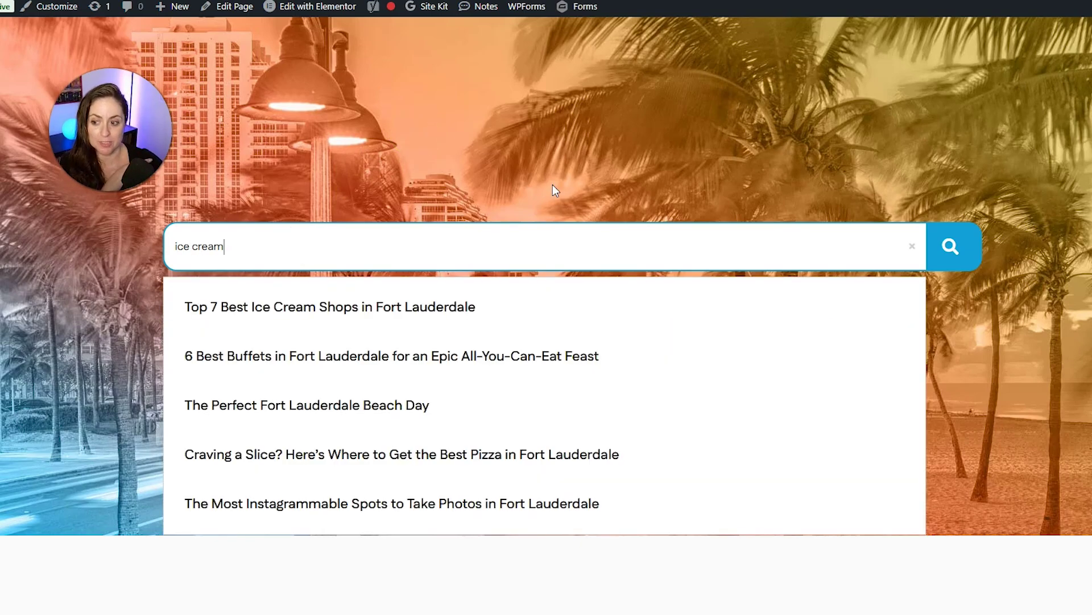
{"action": "left_click", "coordinate": [331, 314]}
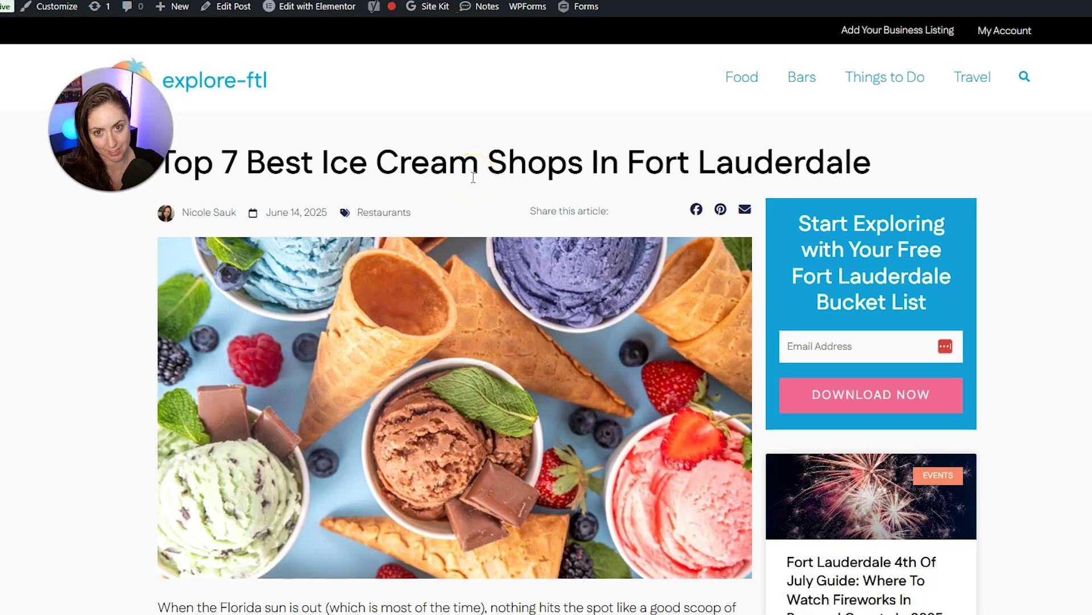